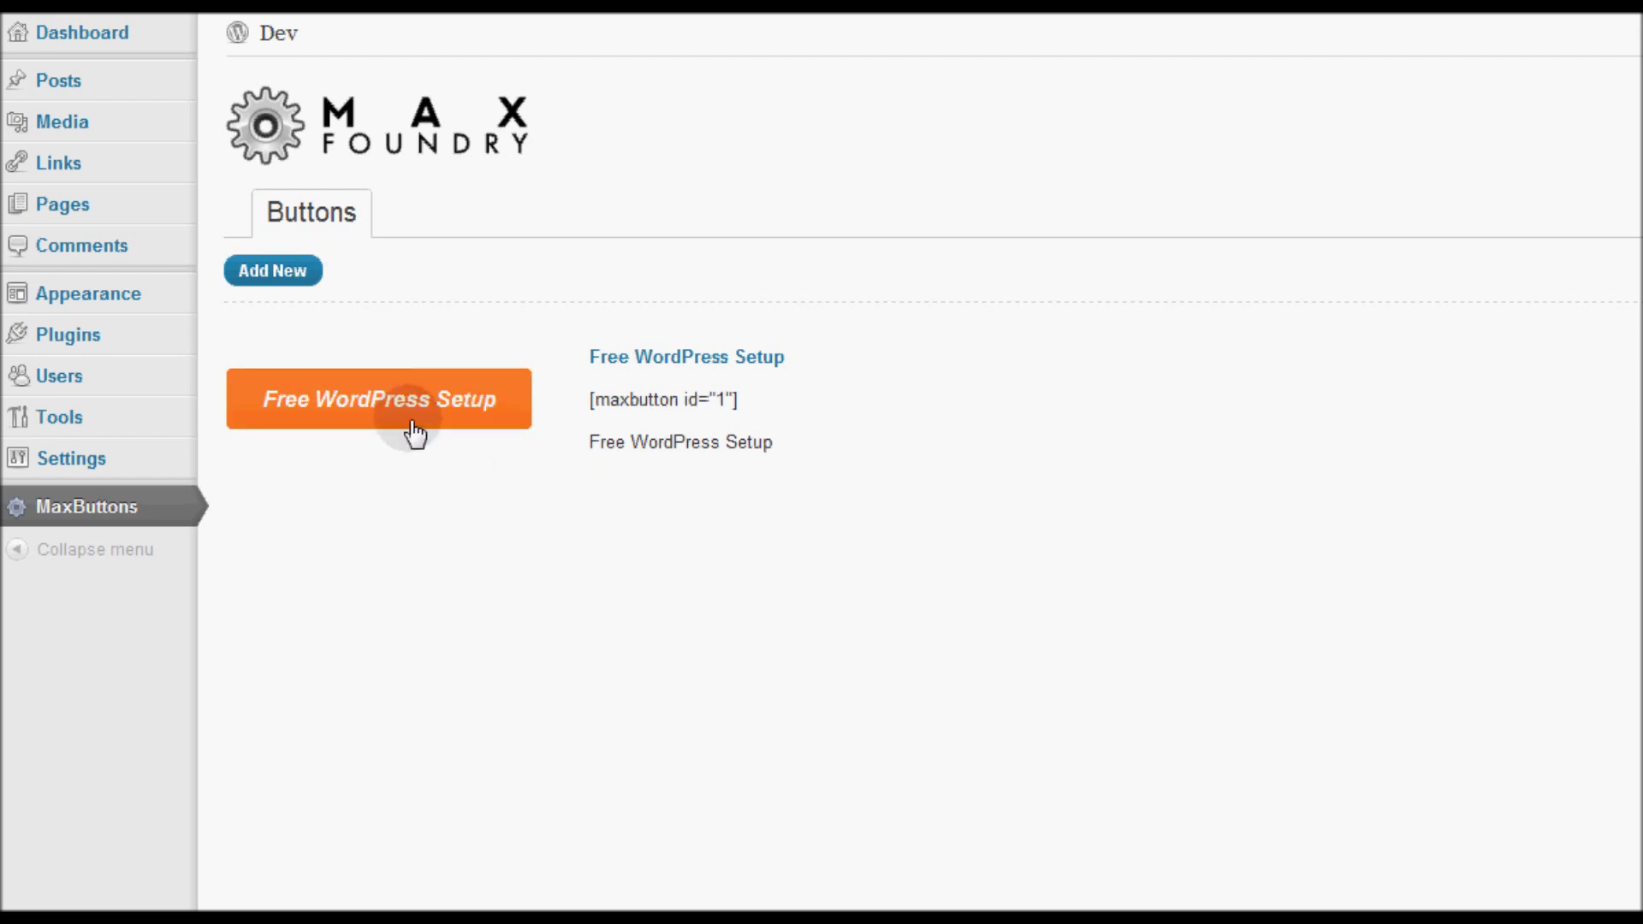
pyautogui.click(666, 360)
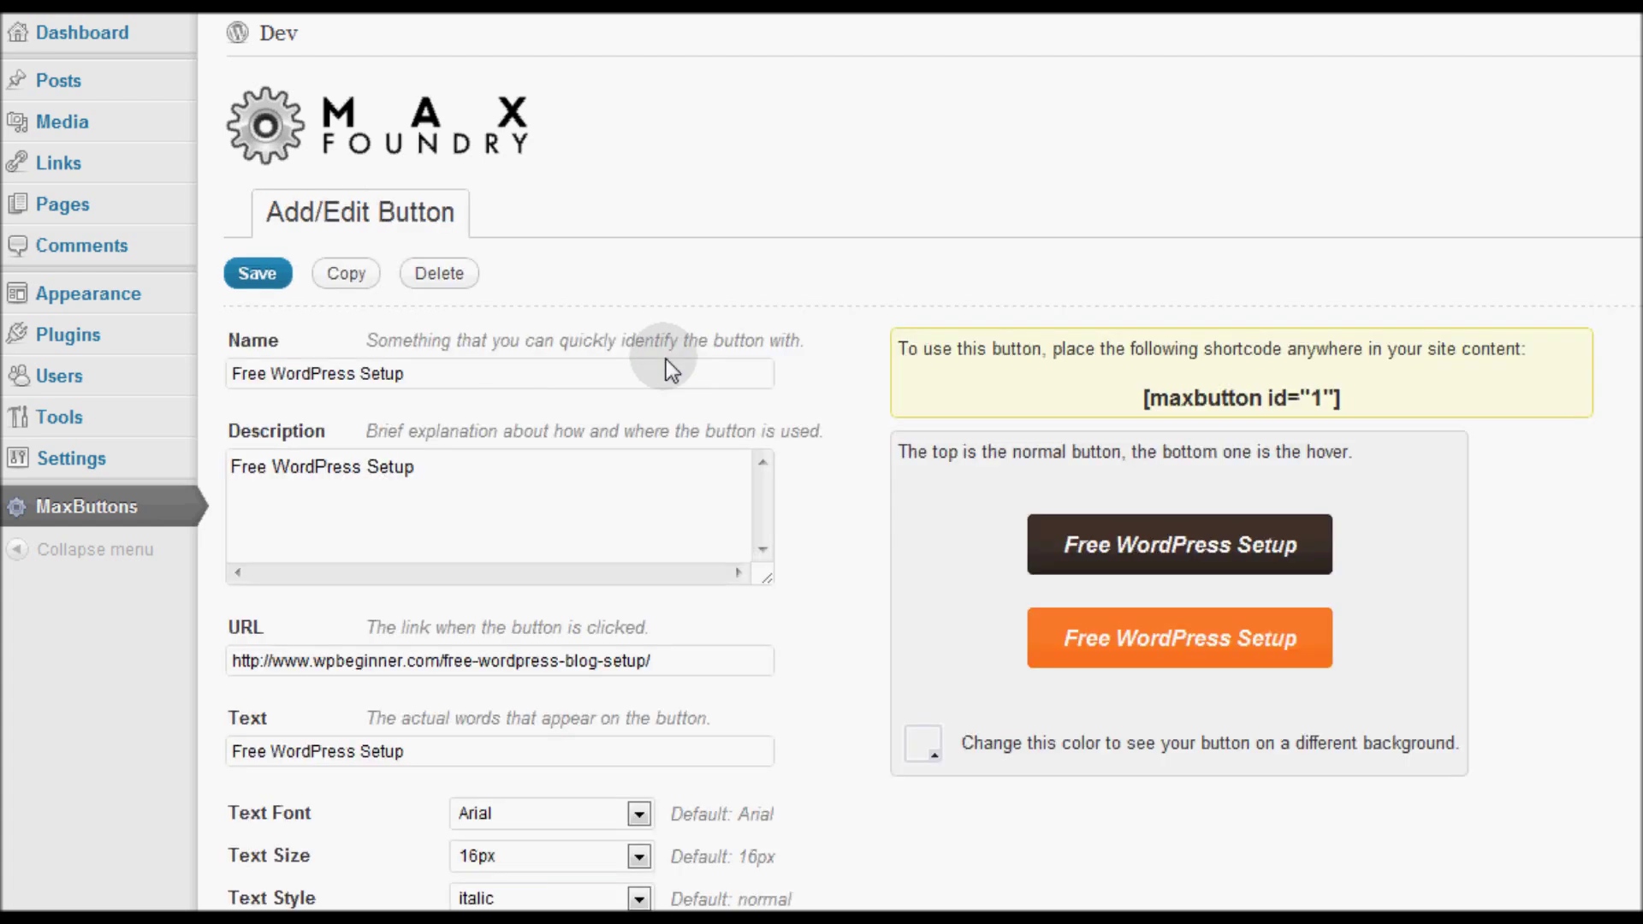
pyautogui.click(556, 377)
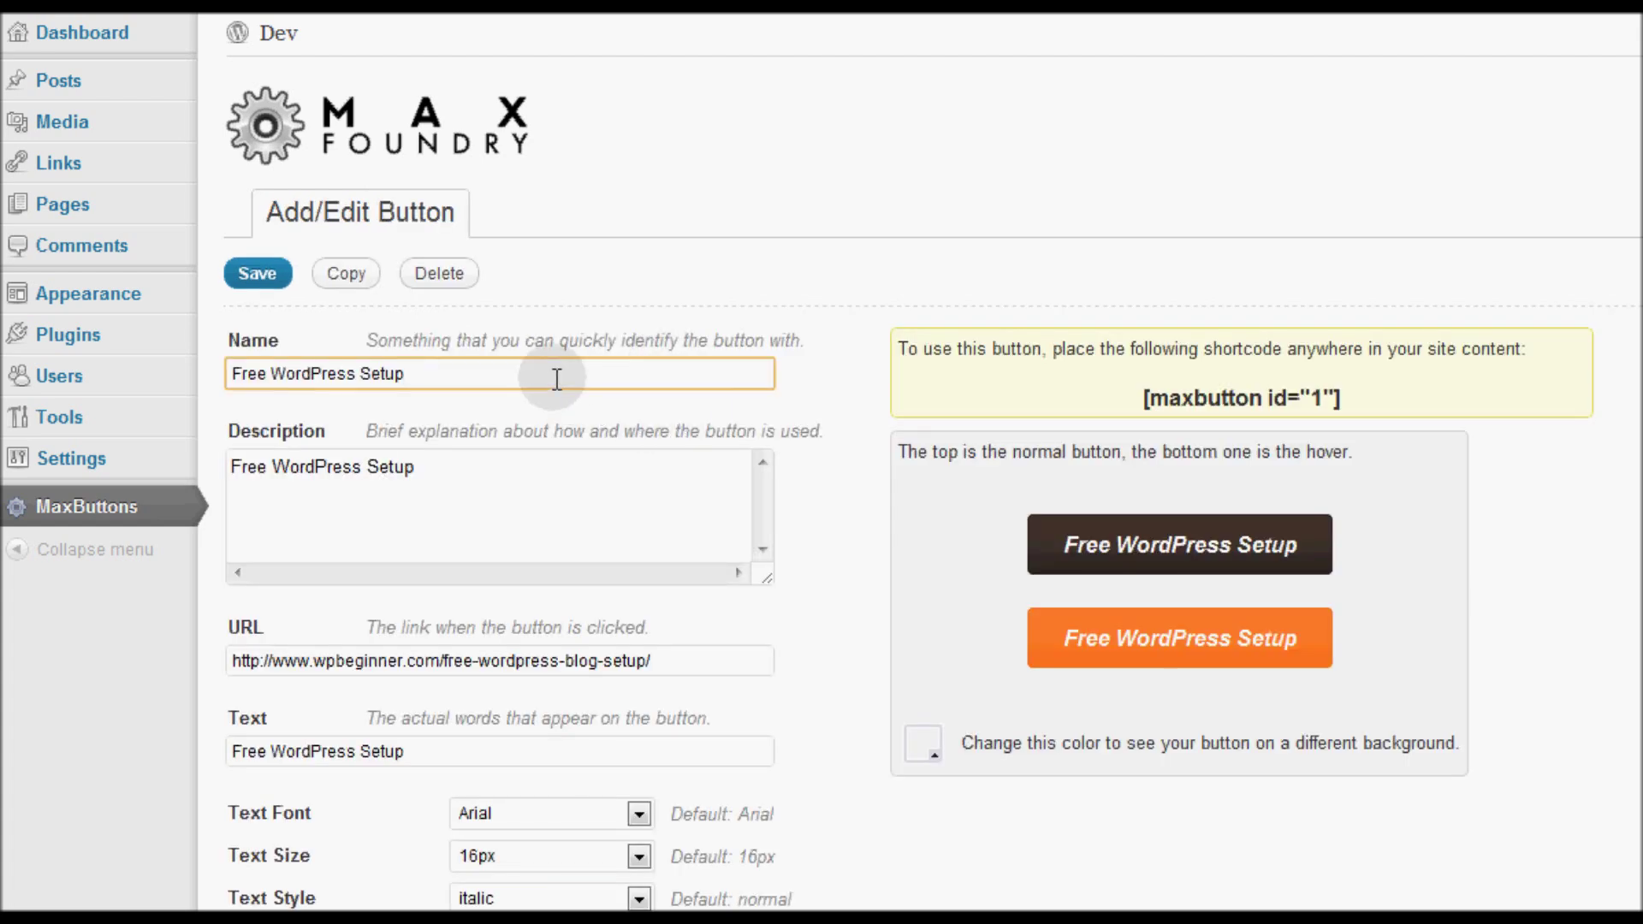
pyautogui.click(433, 371)
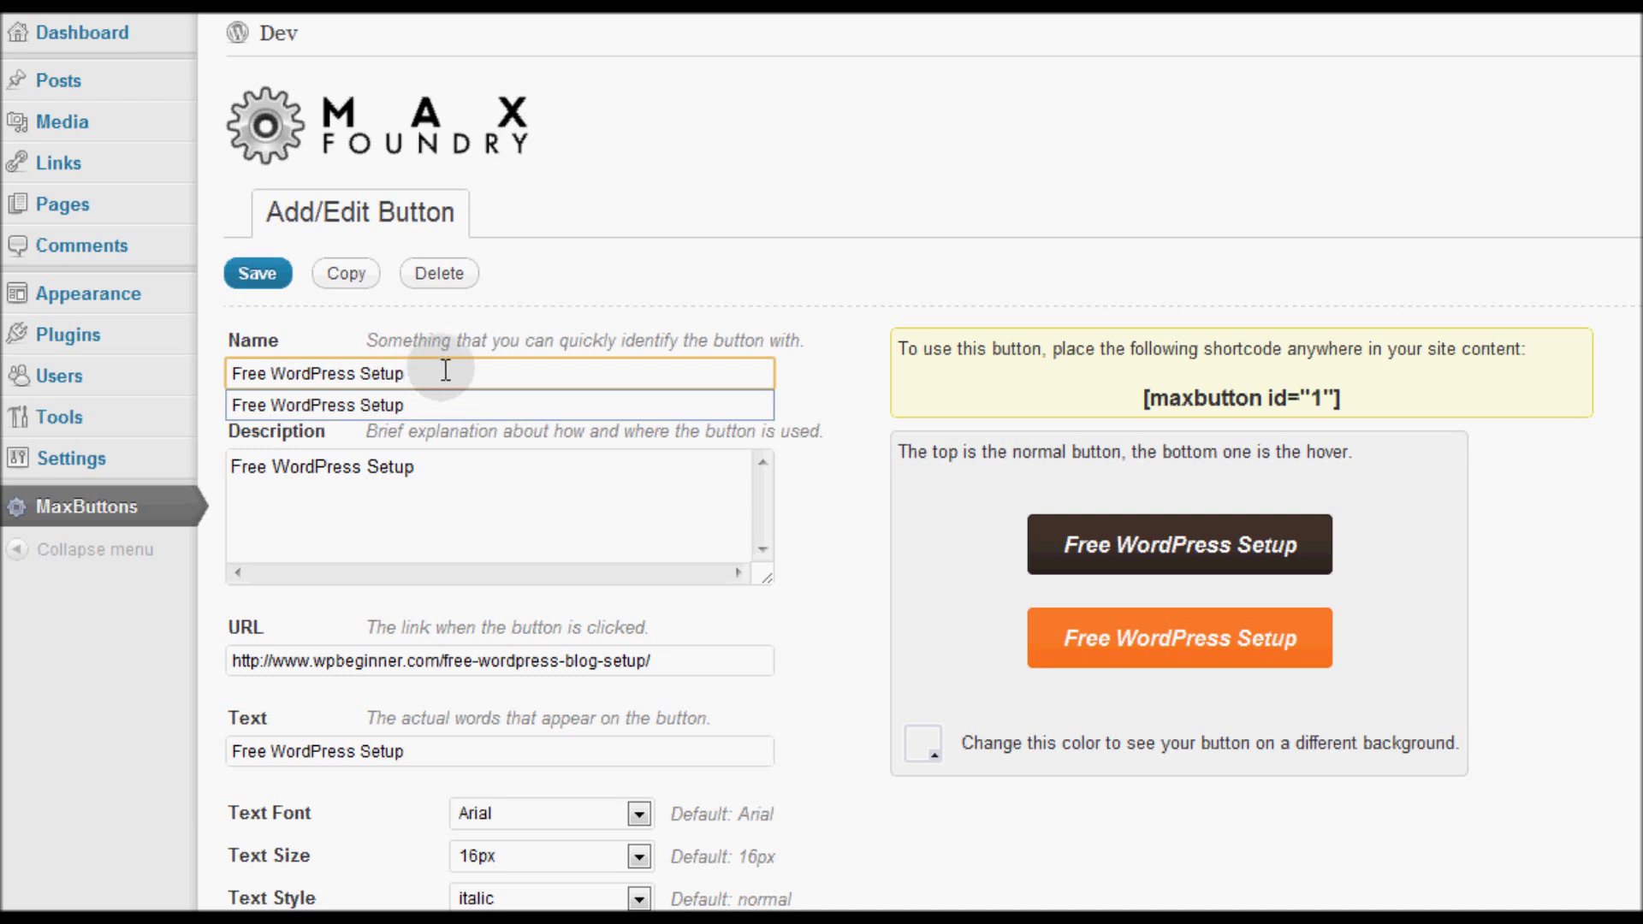
pyautogui.click(591, 496)
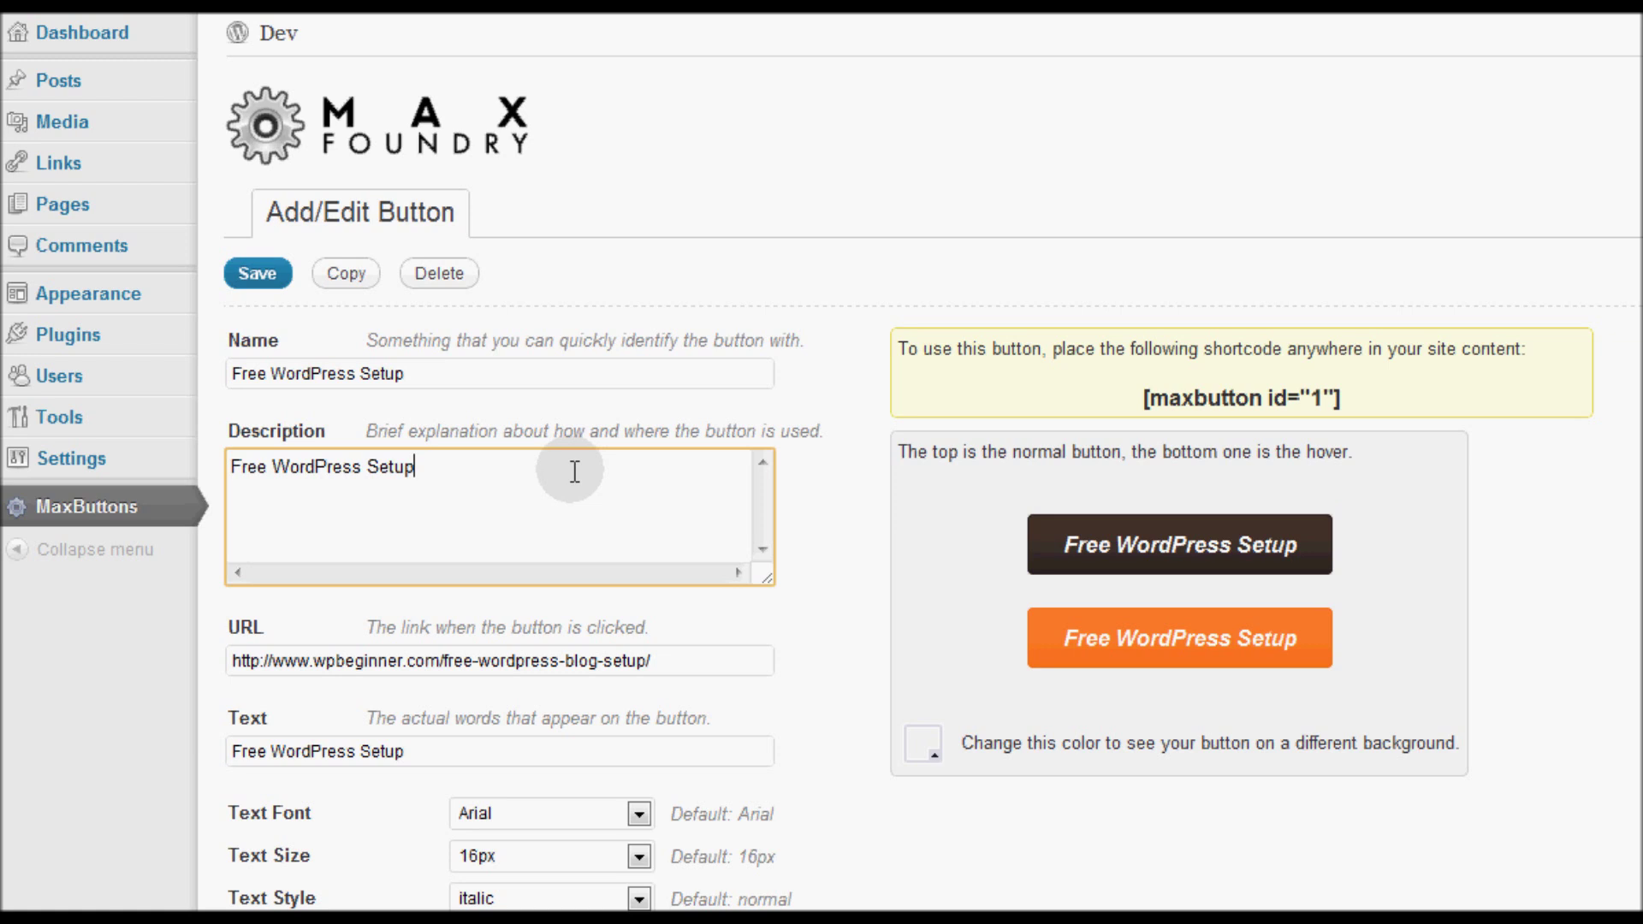
pyautogui.click(730, 657)
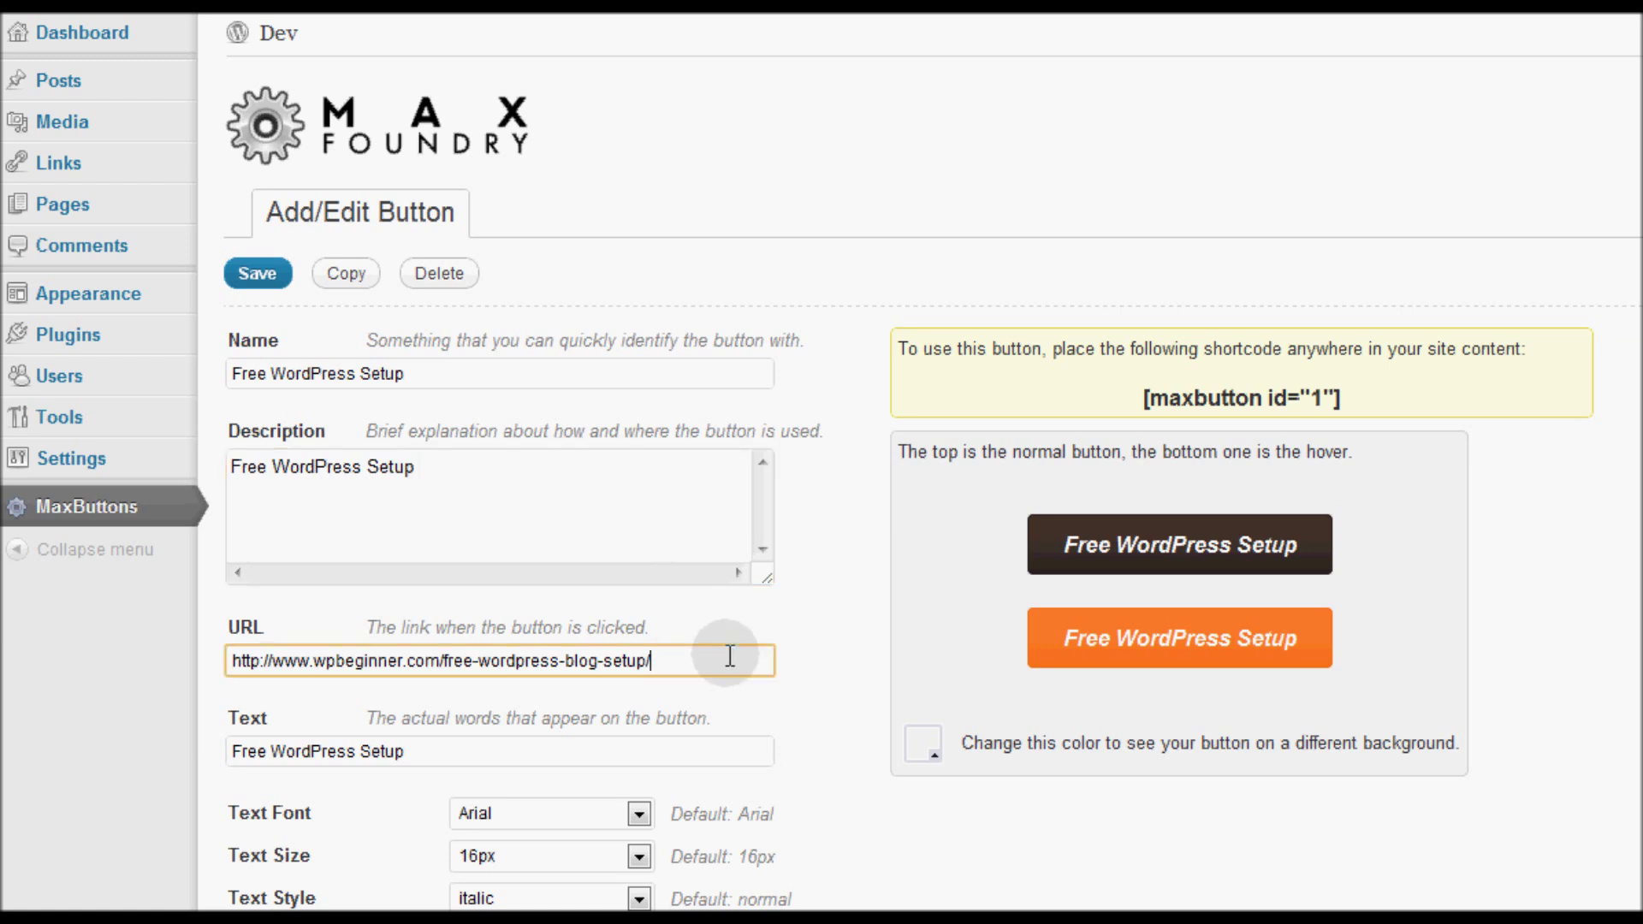
pyautogui.click(730, 656)
pyautogui.click(834, 652)
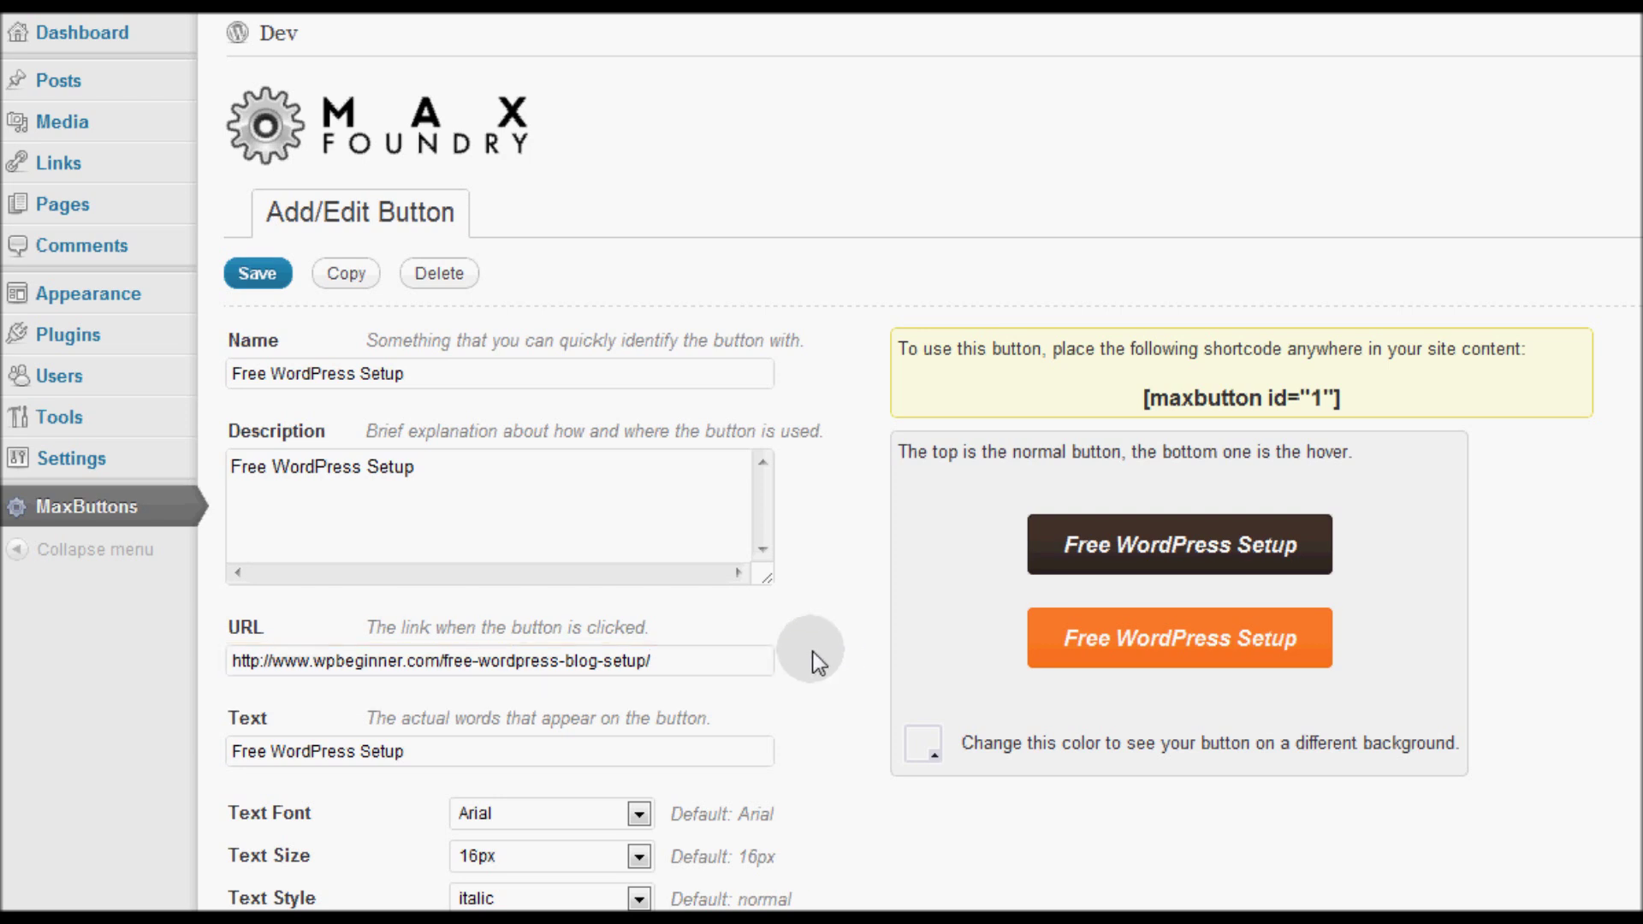
pyautogui.scroll(-3, 813, 652)
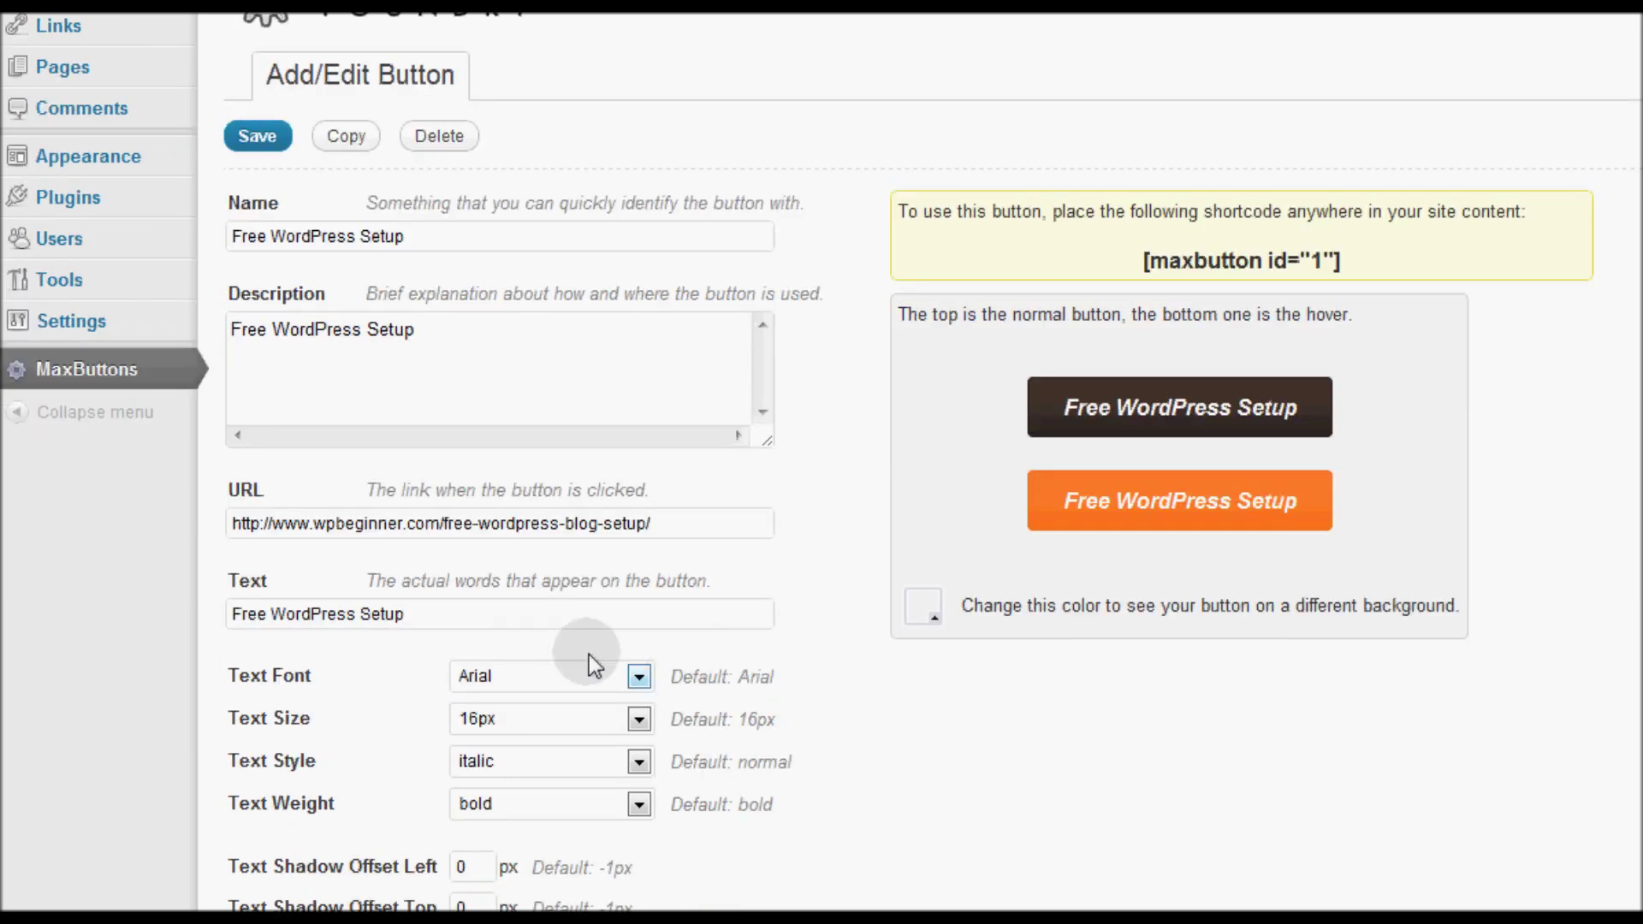
pyautogui.click(539, 618)
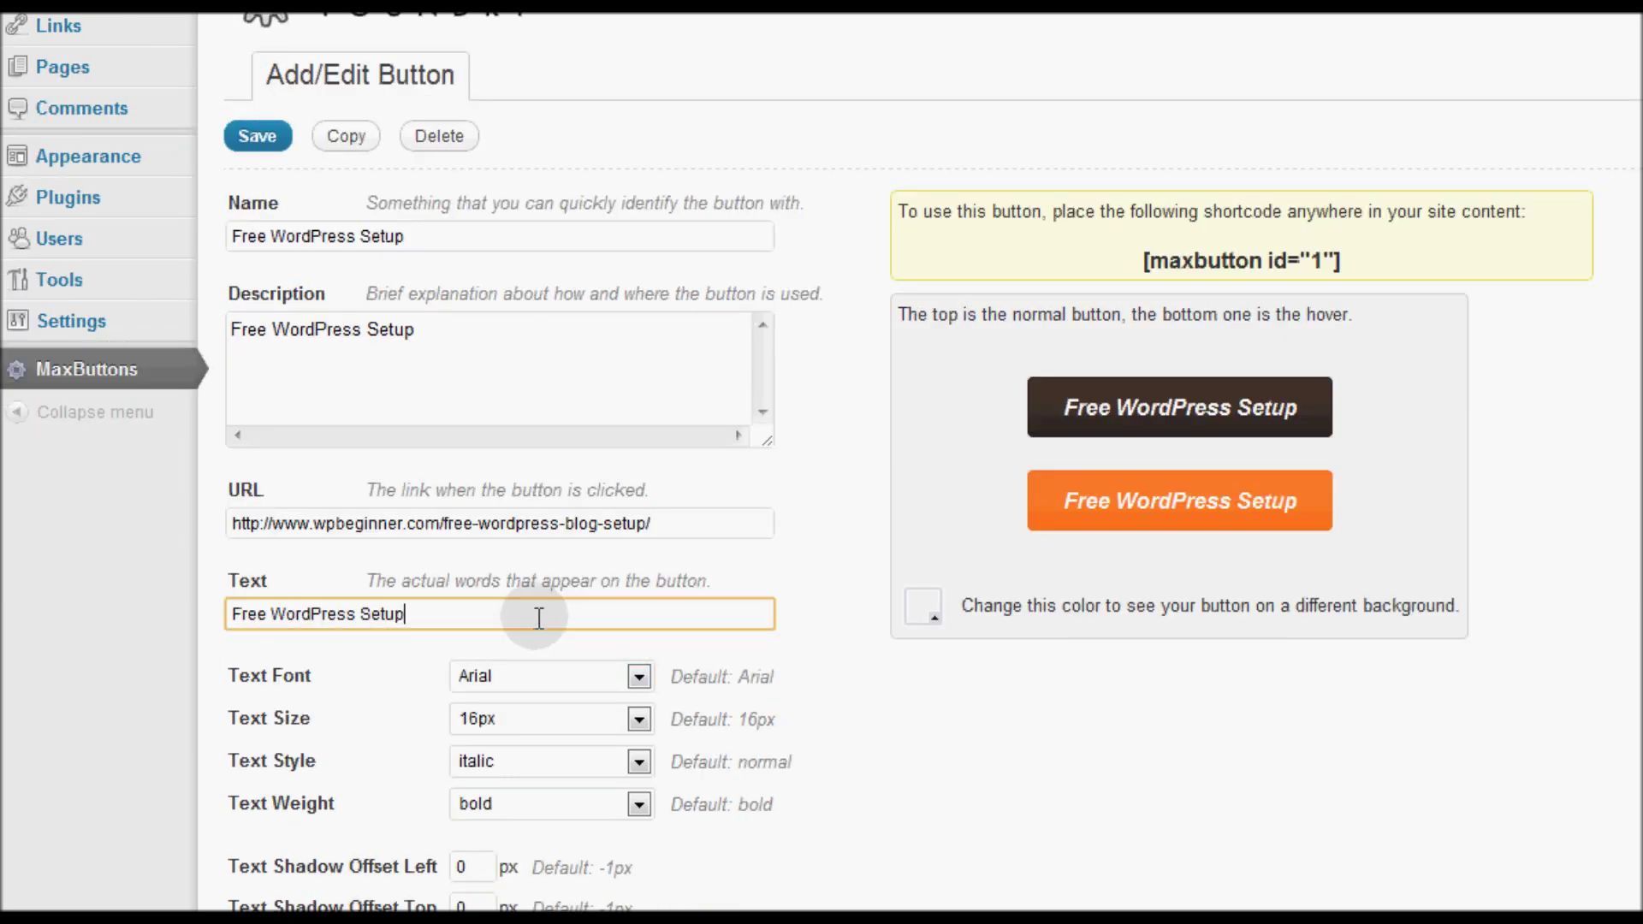
pyautogui.press('BackSpace')
pyautogui.press('BackSpace')
pyautogui.press('BackSpace')
pyautogui.press('BackSpace')
pyautogui.press('BackSpace')
pyautogui.press('BackSpace')
pyautogui.press('BackSpace')
pyautogui.press('BackSpace')
pyautogui.press('BackSpace')
pyautogui.press('BackSpace')
pyautogui.press('BackSpace')
pyautogui.press('BackSpace')
pyautogui.press('BackSpace')
pyautogui.press('BackSpace')
pyautogui.press('BackSpace')
pyautogui.press('BackSpace')
pyautogui.press('BackSpace')
pyautogui.press('BackSpace')
pyautogui.press('BackSpace')
pyautogui.press('BackSpace')
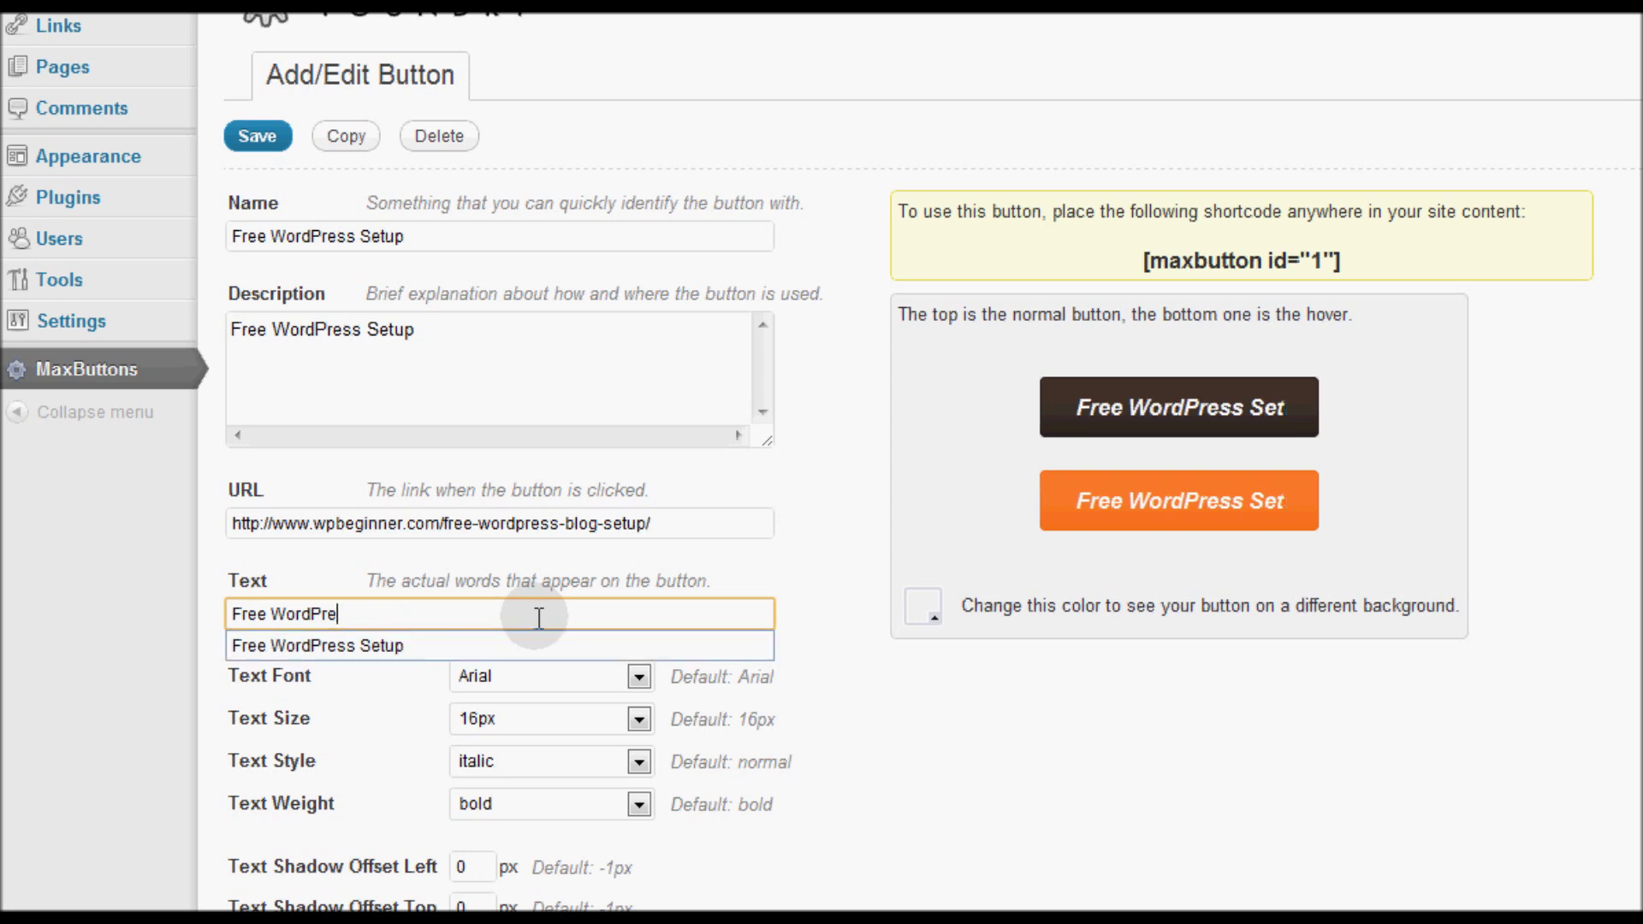
pyautogui.write('WordPress Setup')
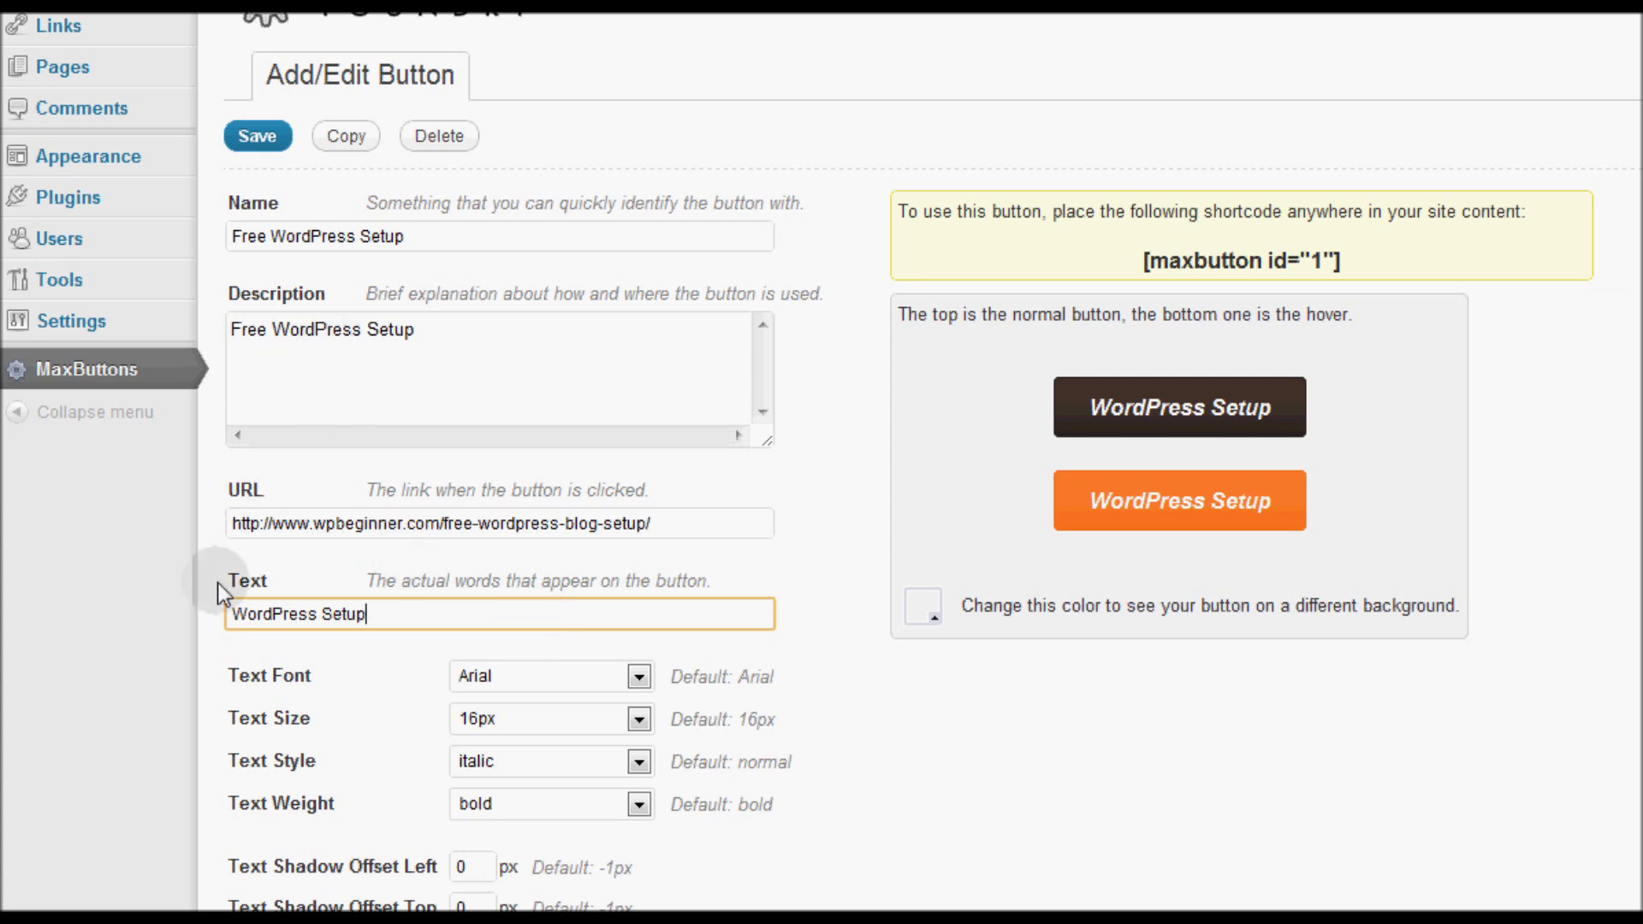
pyautogui.click(230, 613)
pyautogui.write('Free')
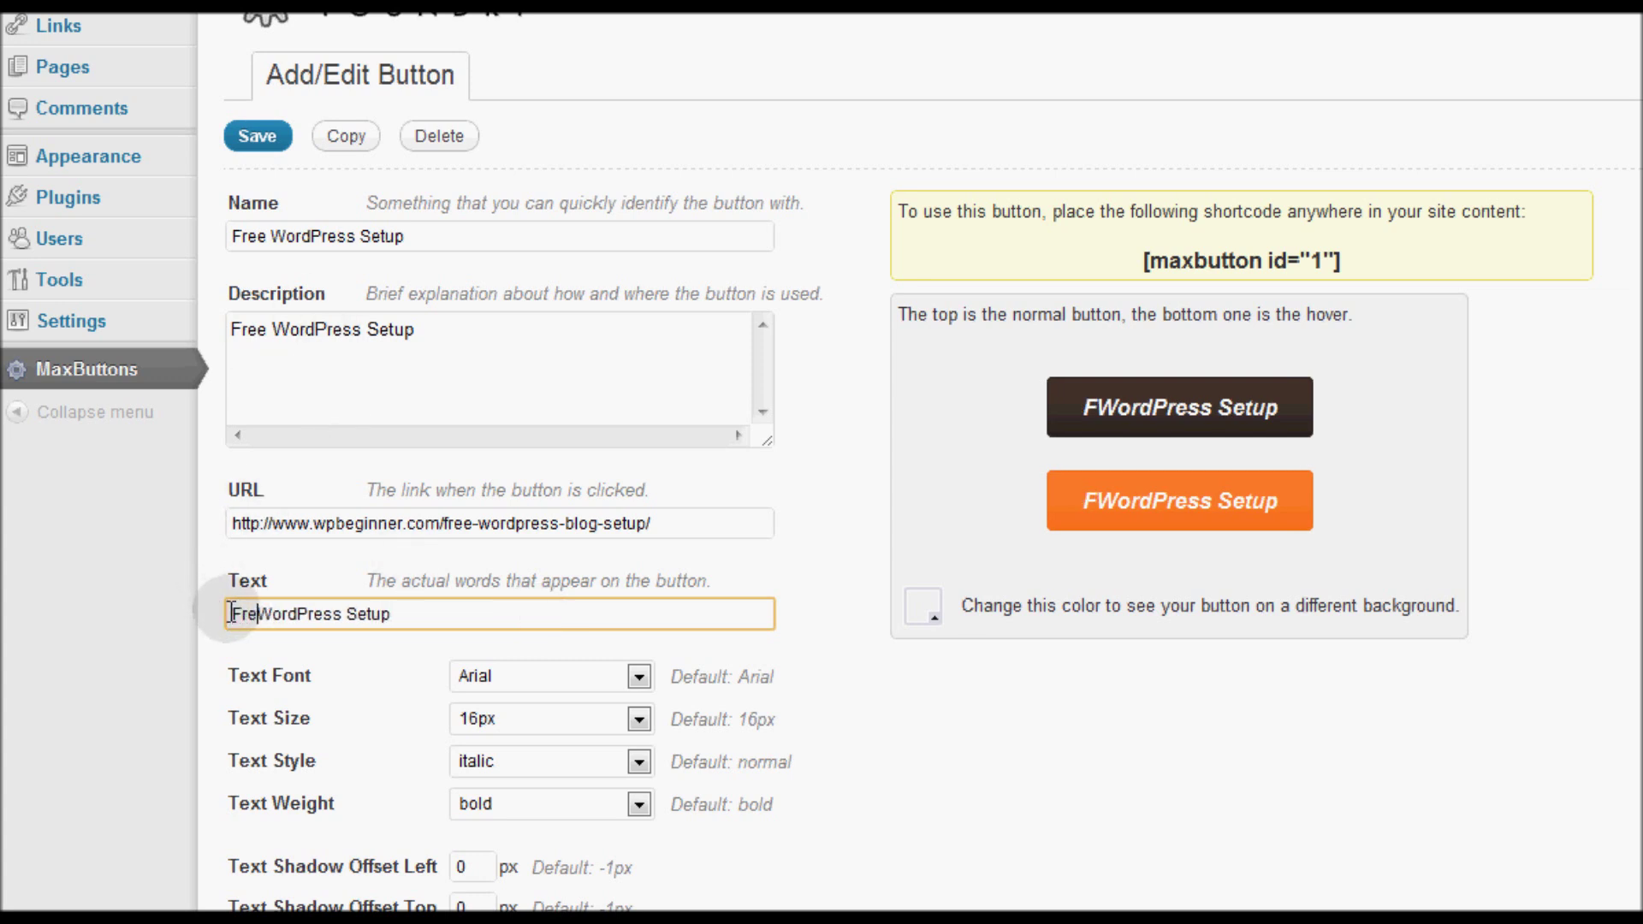
pyautogui.click(705, 668)
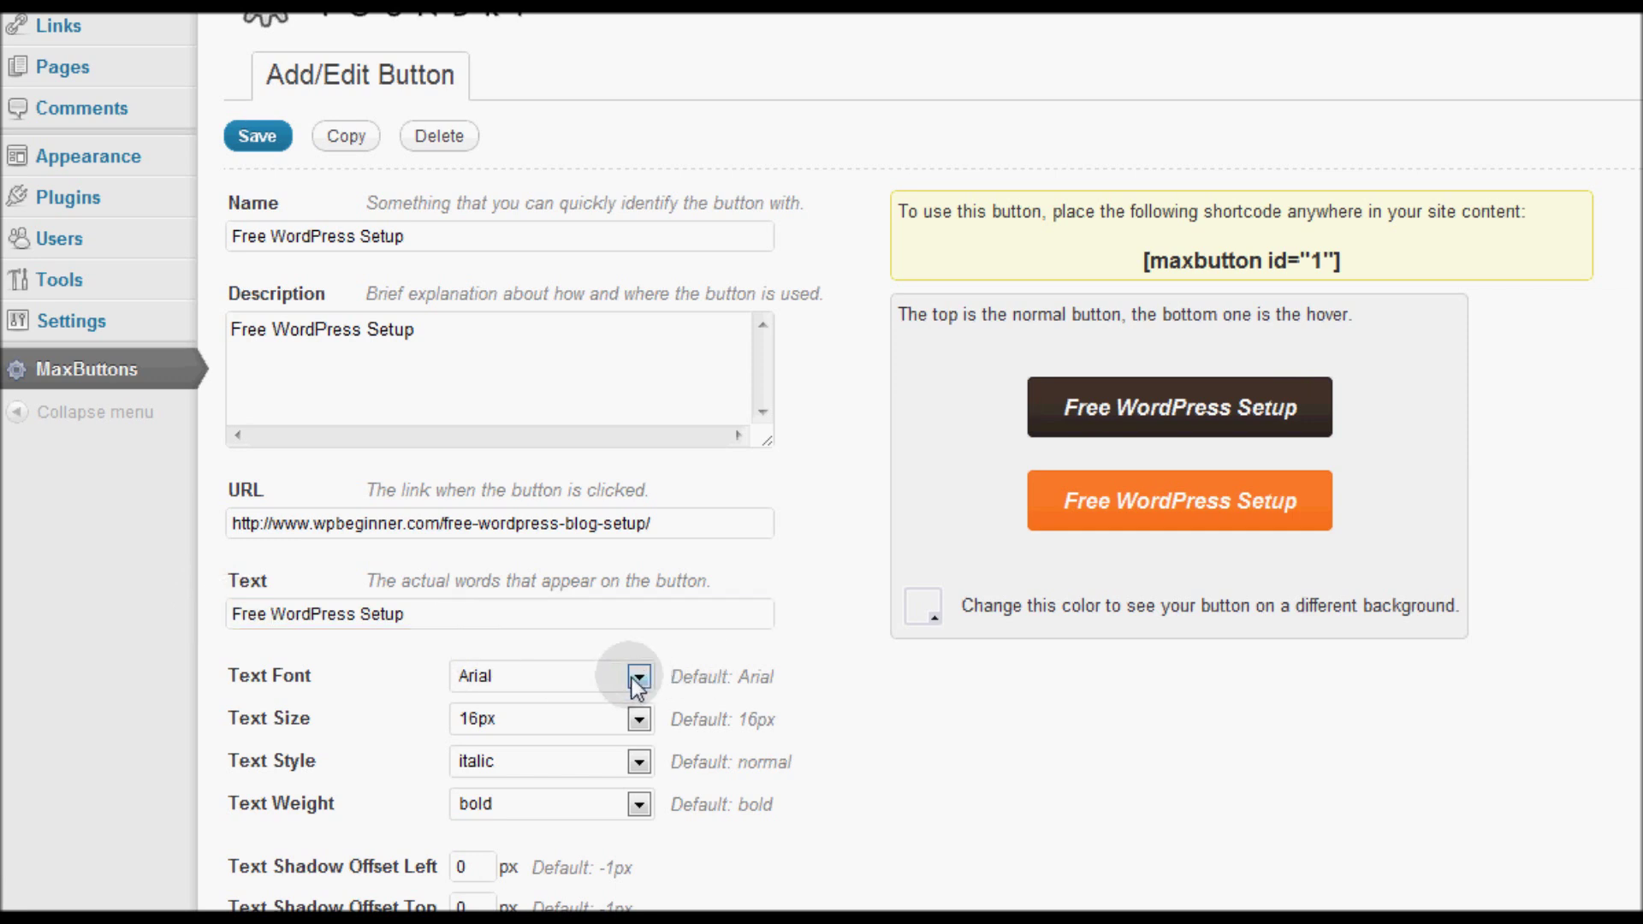
pyautogui.click(637, 676)
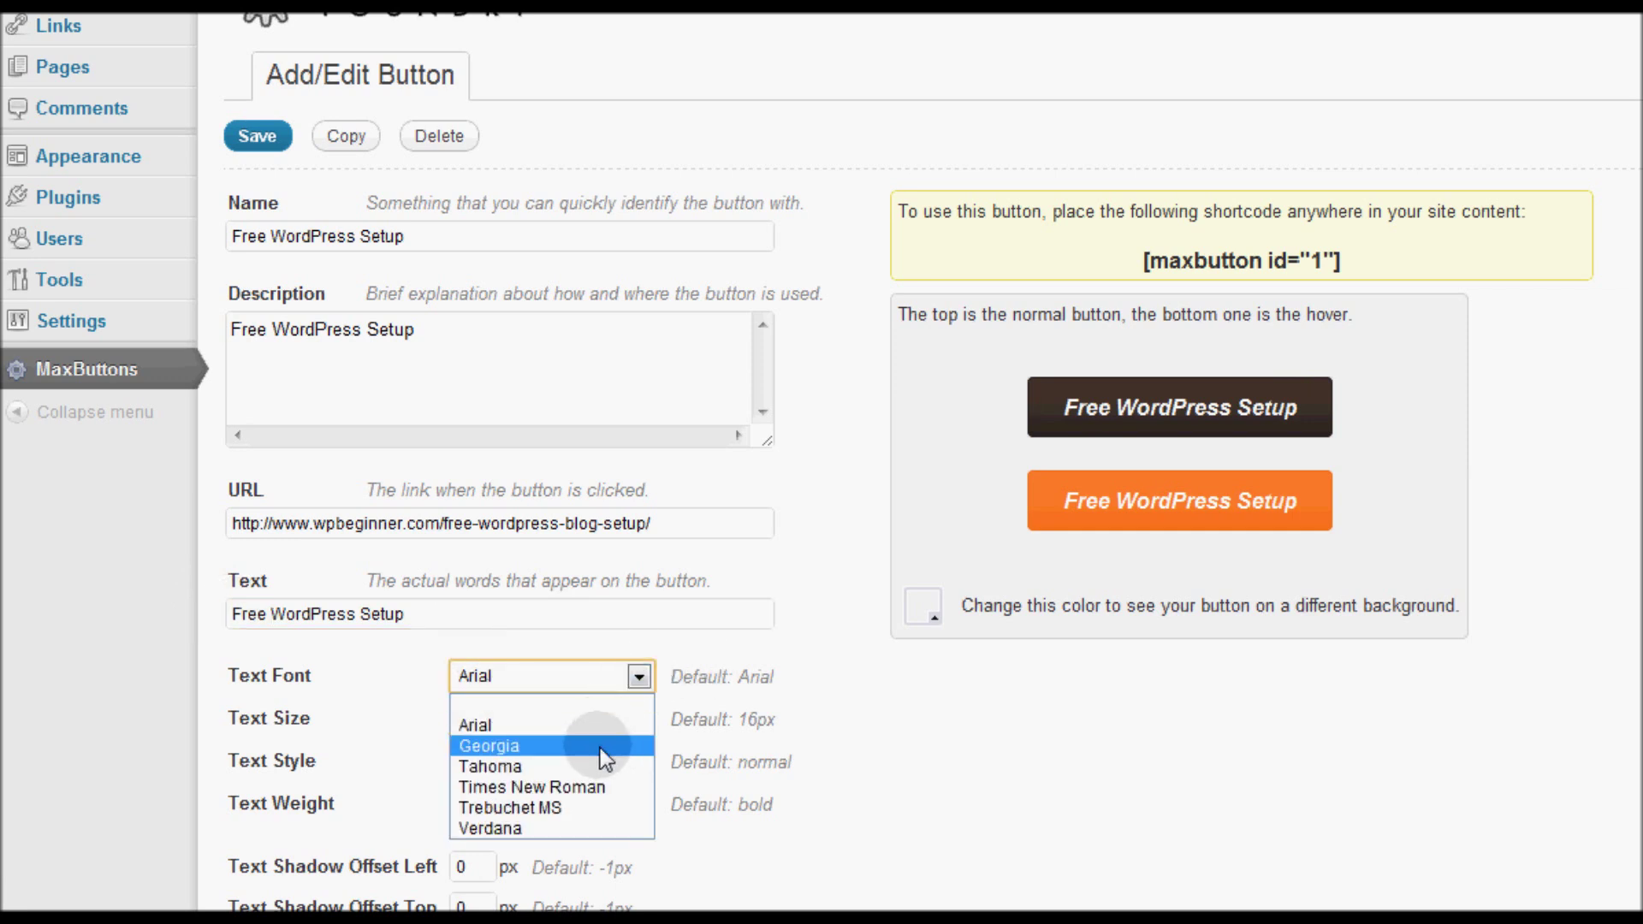
pyautogui.click(596, 748)
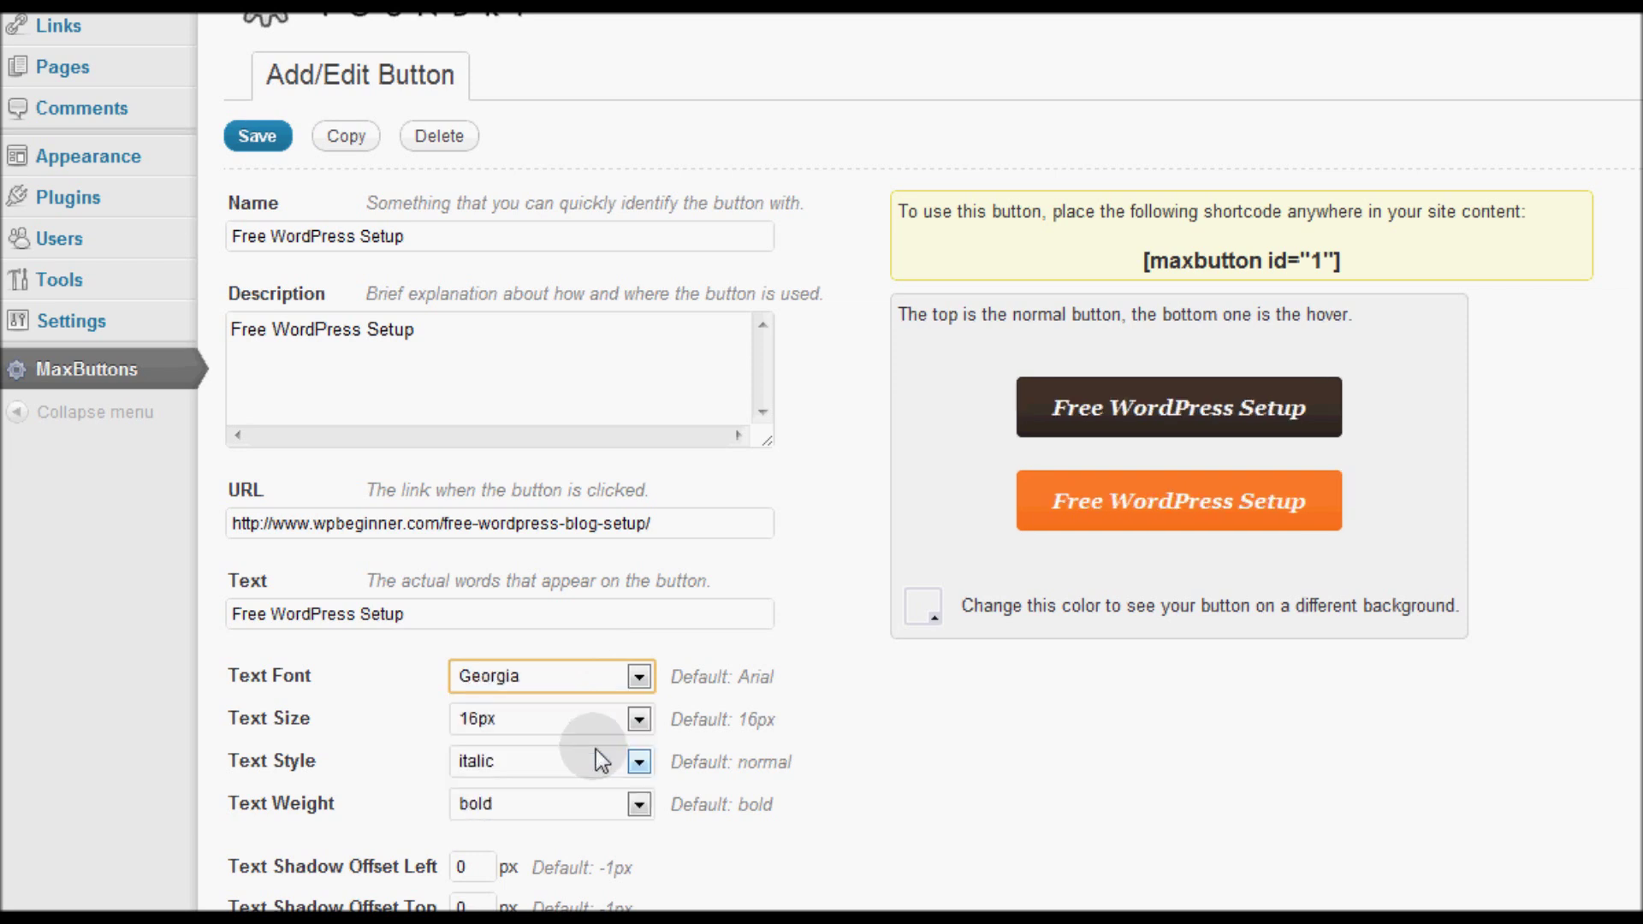
pyautogui.click(639, 676)
pyautogui.click(588, 767)
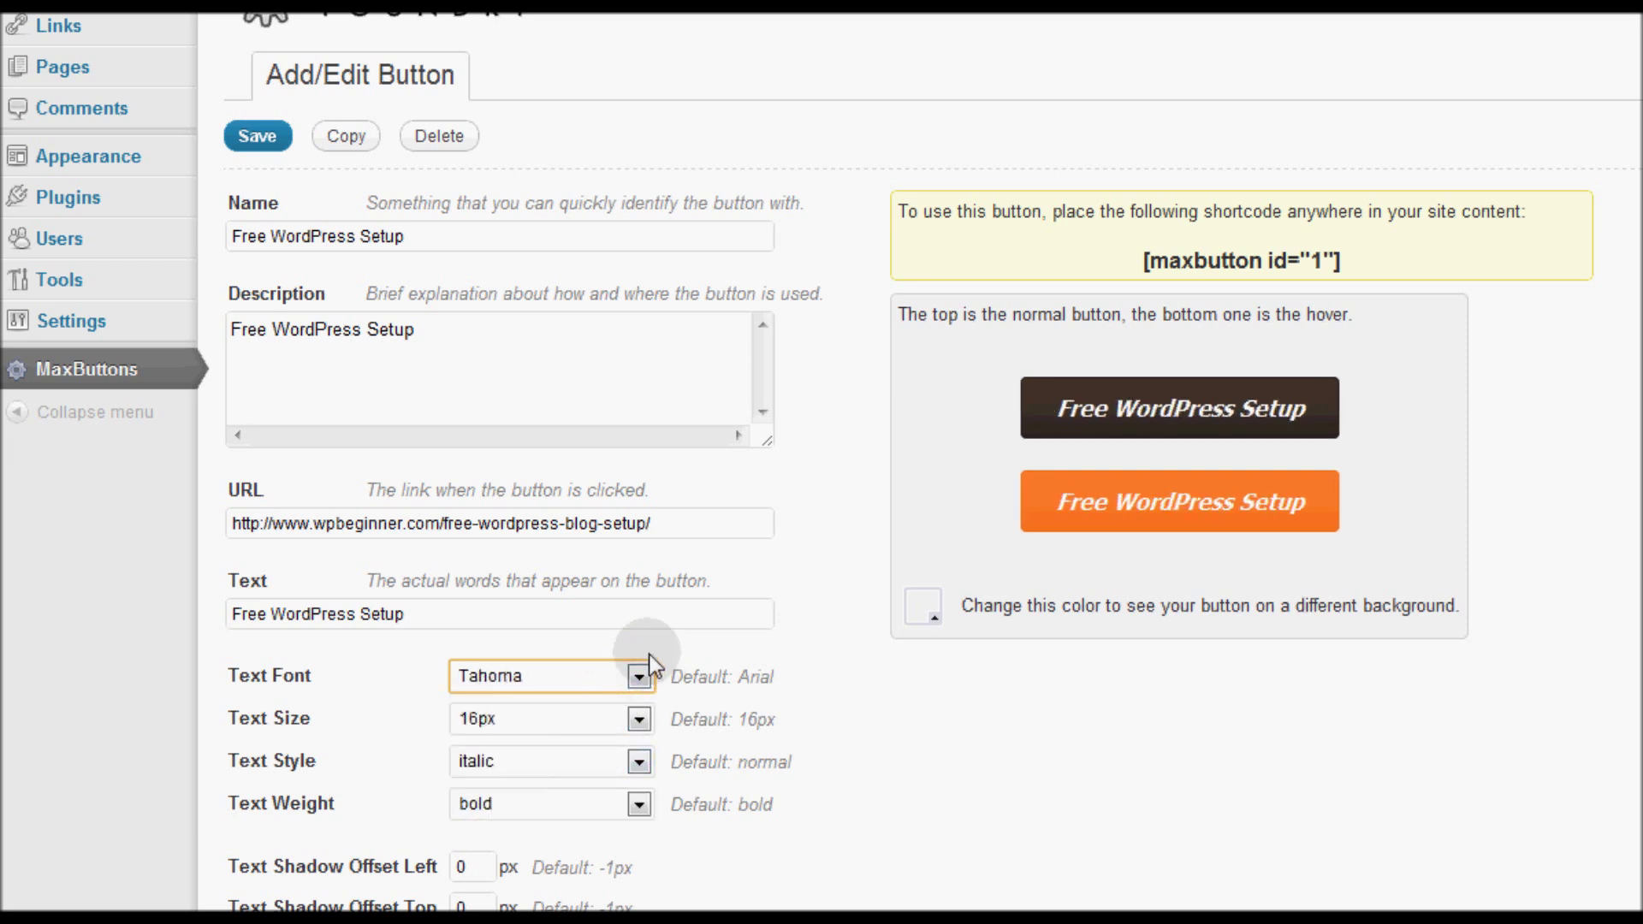
pyautogui.click(638, 678)
pyautogui.click(628, 785)
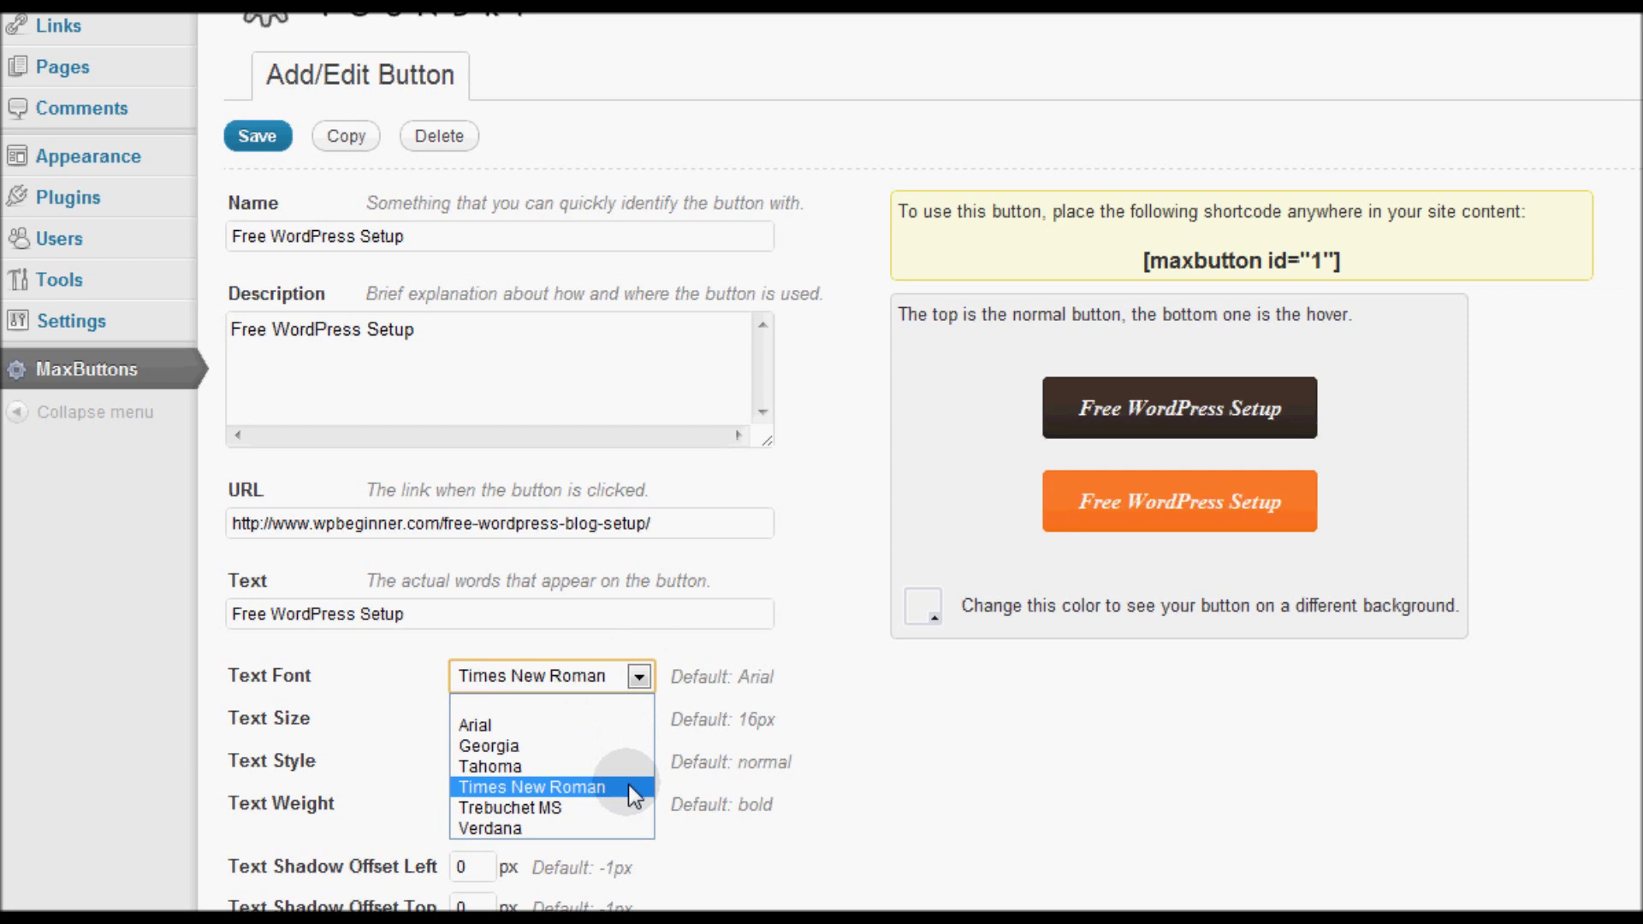
pyautogui.click(640, 676)
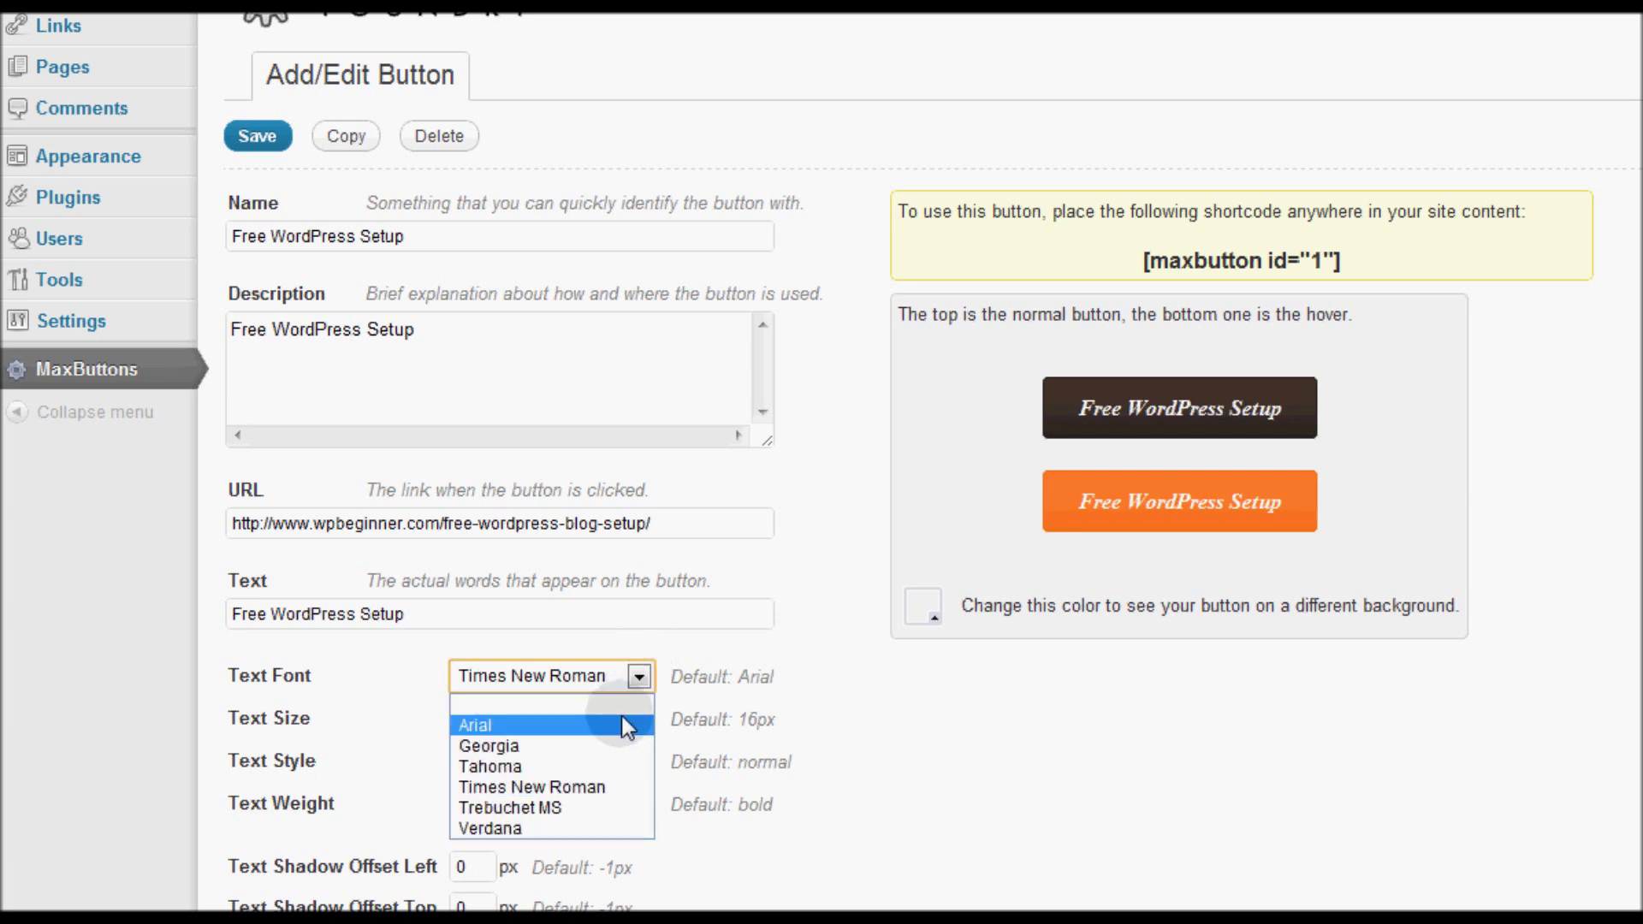
pyautogui.click(622, 723)
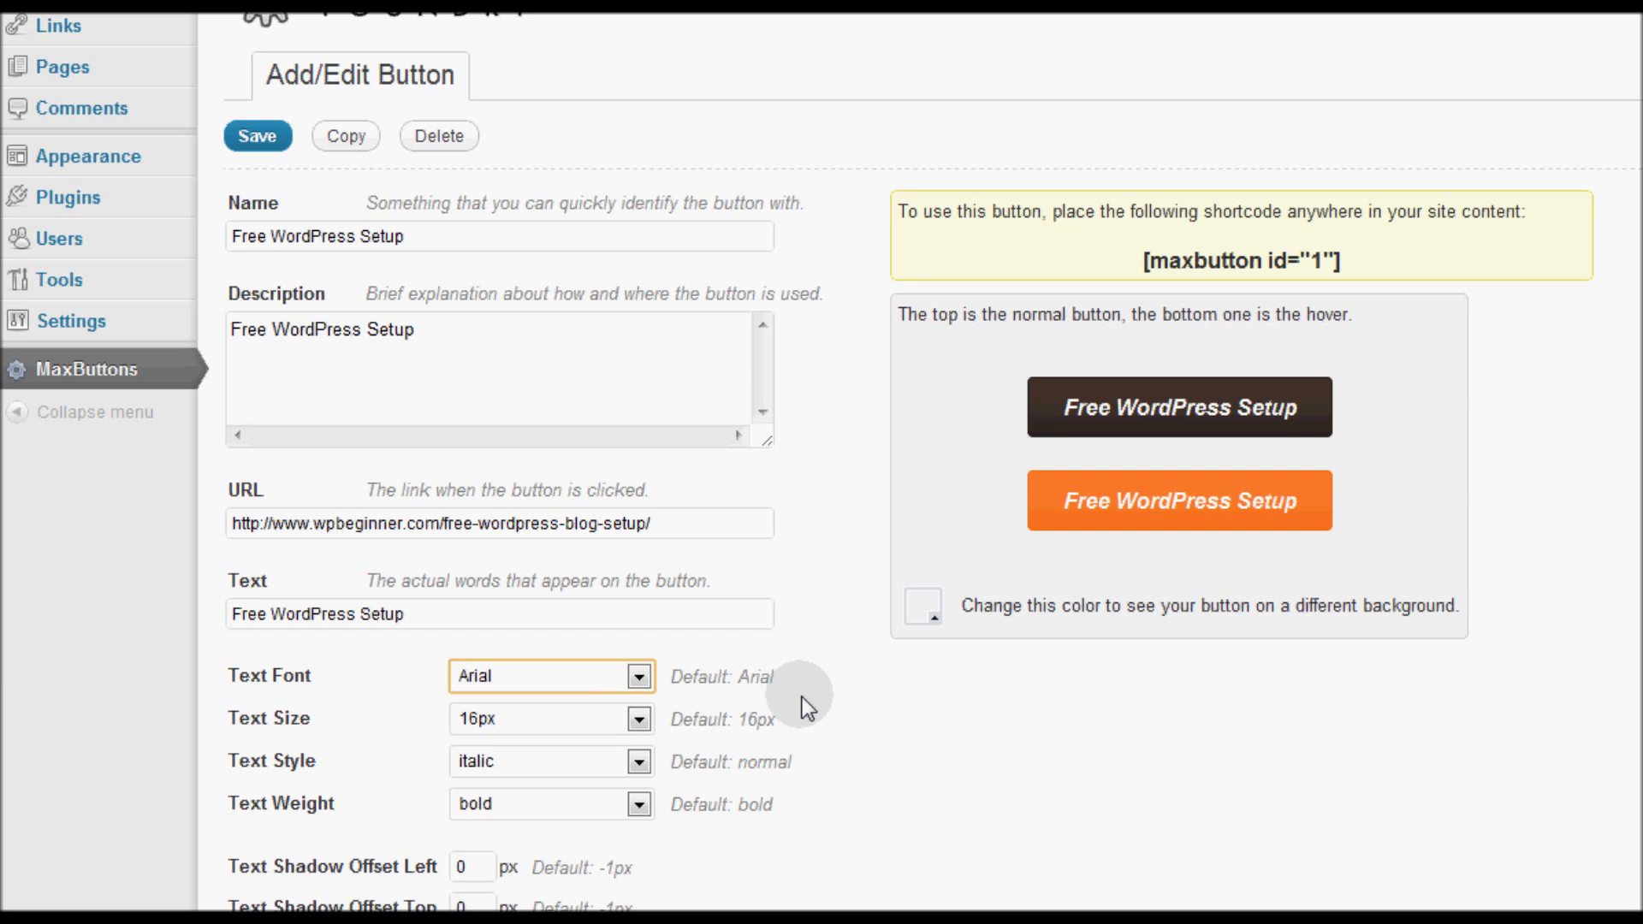
pyautogui.click(751, 680)
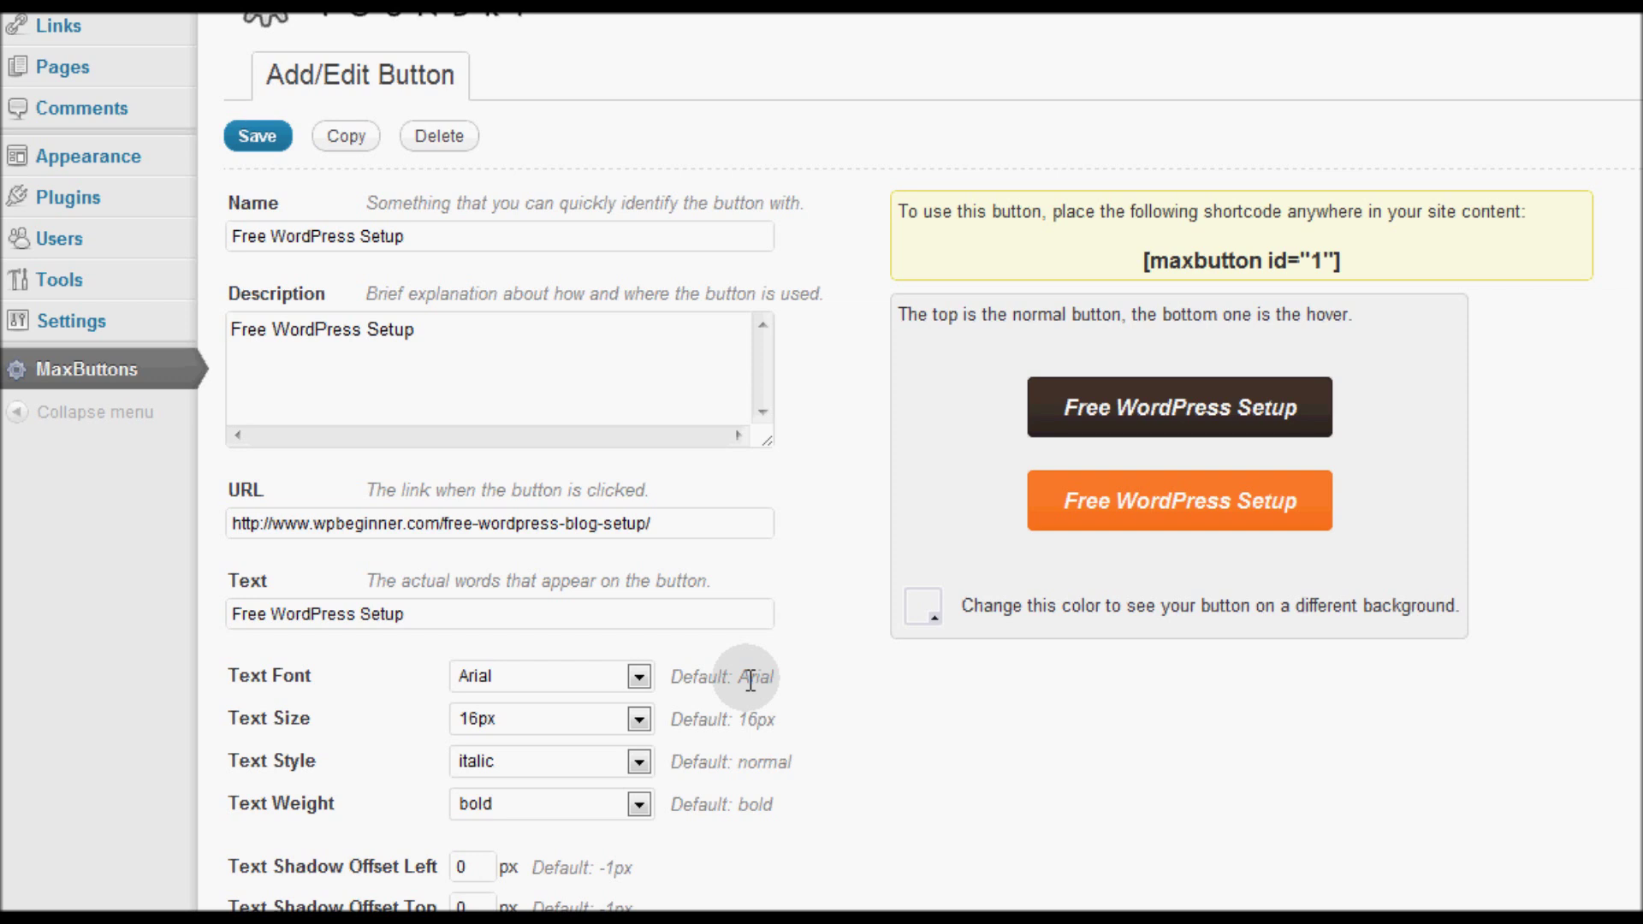
pyautogui.click(640, 721)
pyautogui.click(587, 520)
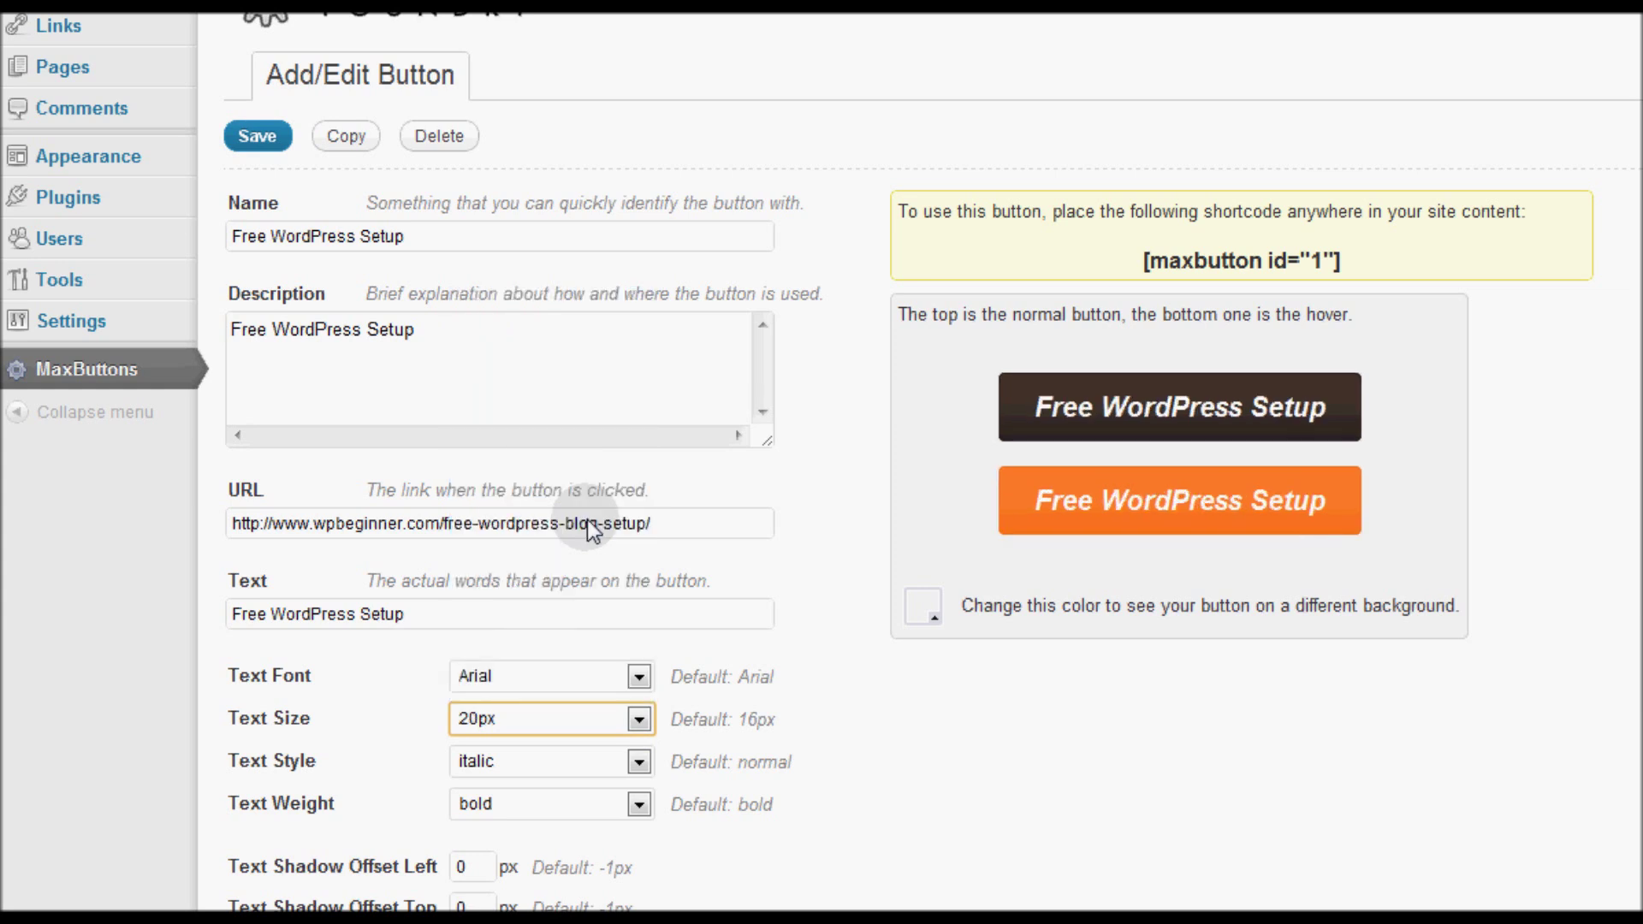
pyautogui.click(638, 720)
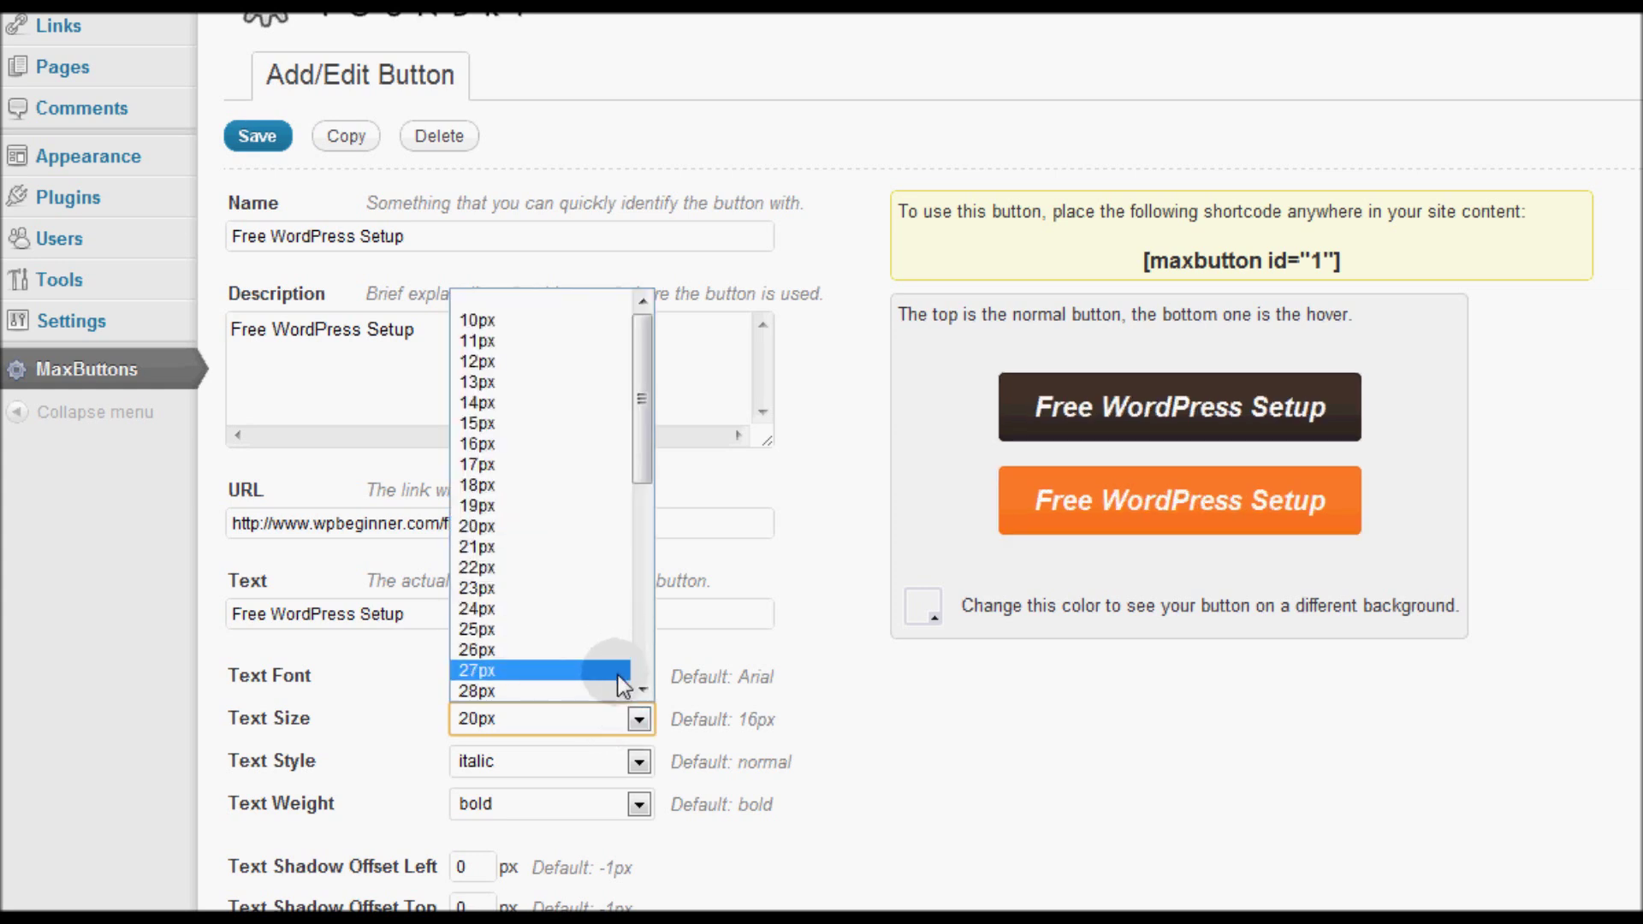
pyautogui.click(617, 672)
pyautogui.click(639, 721)
pyautogui.click(580, 444)
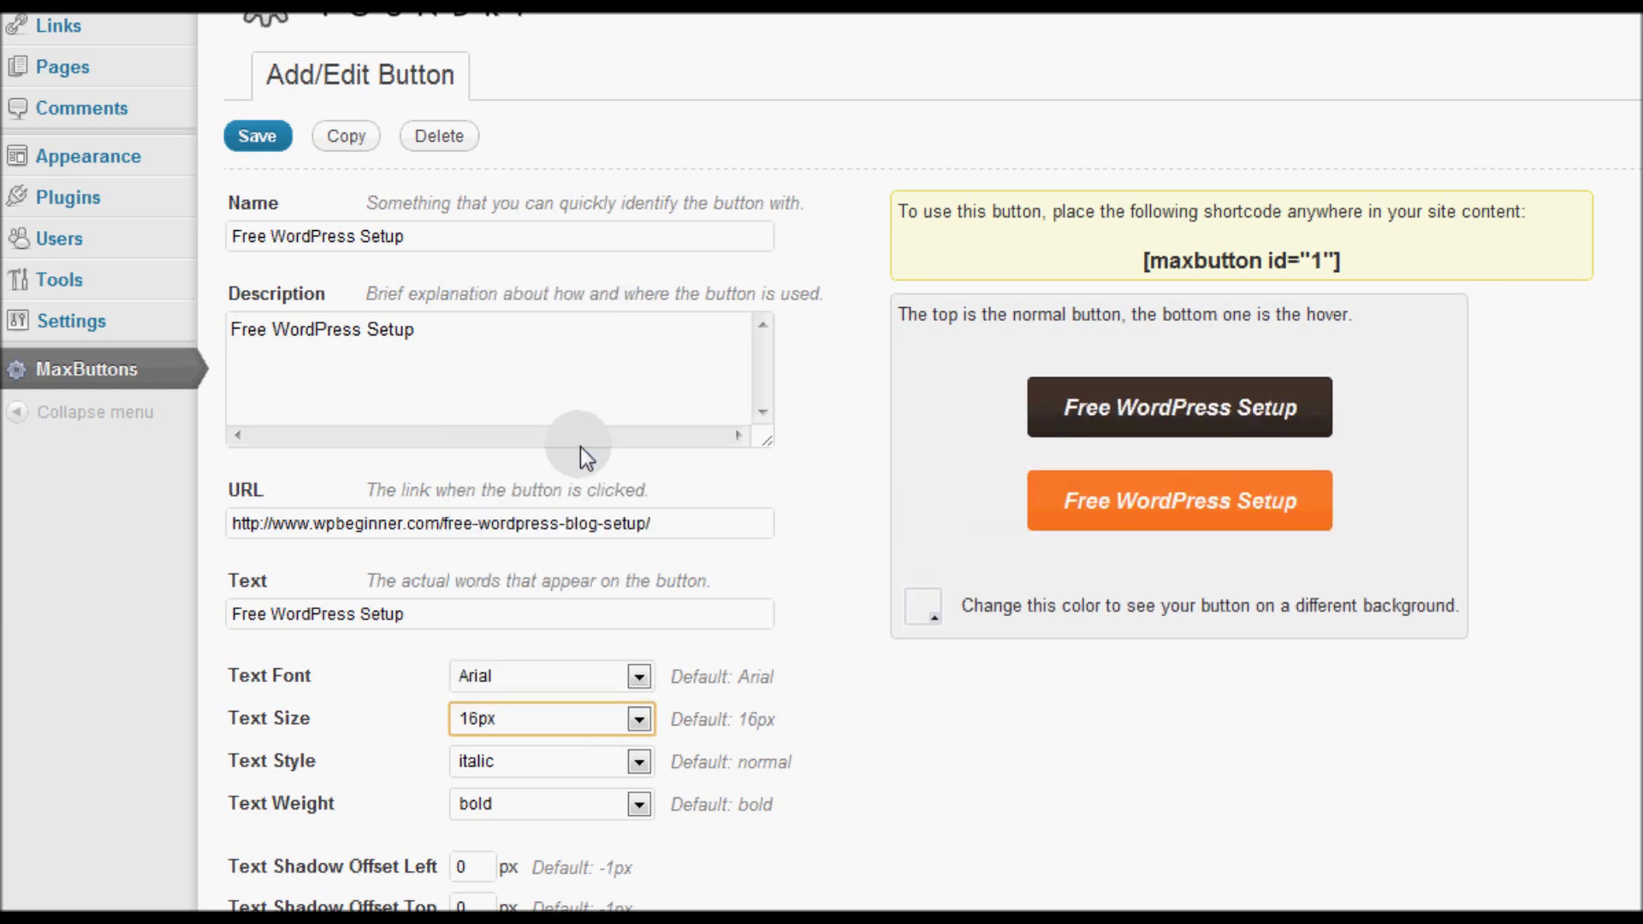
pyautogui.click(799, 705)
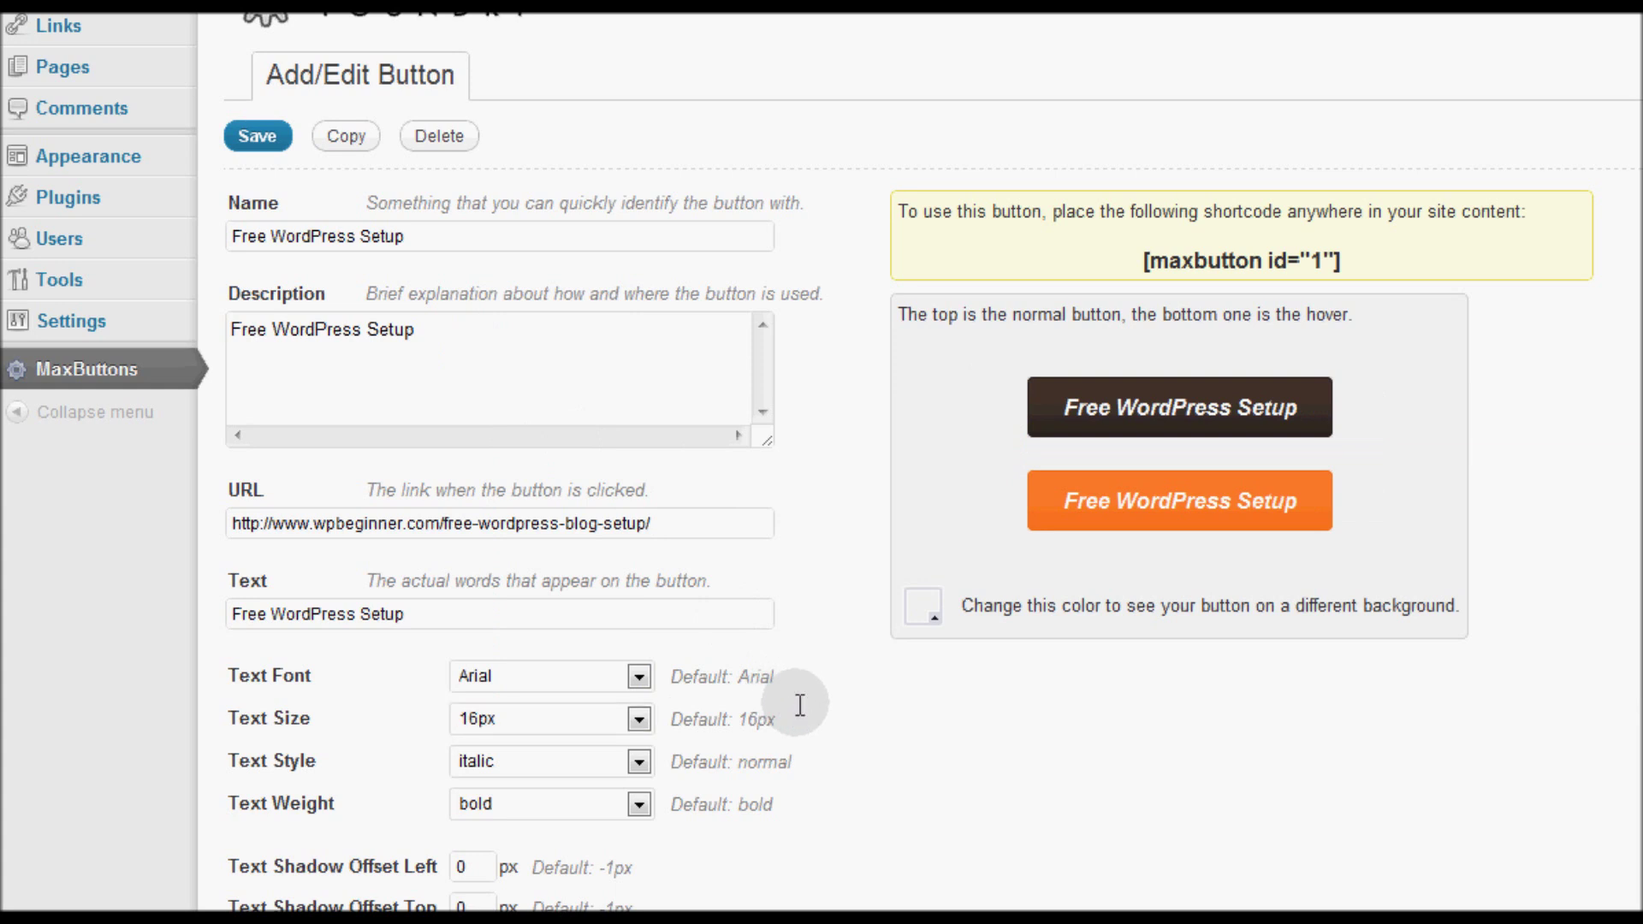
pyautogui.click(640, 762)
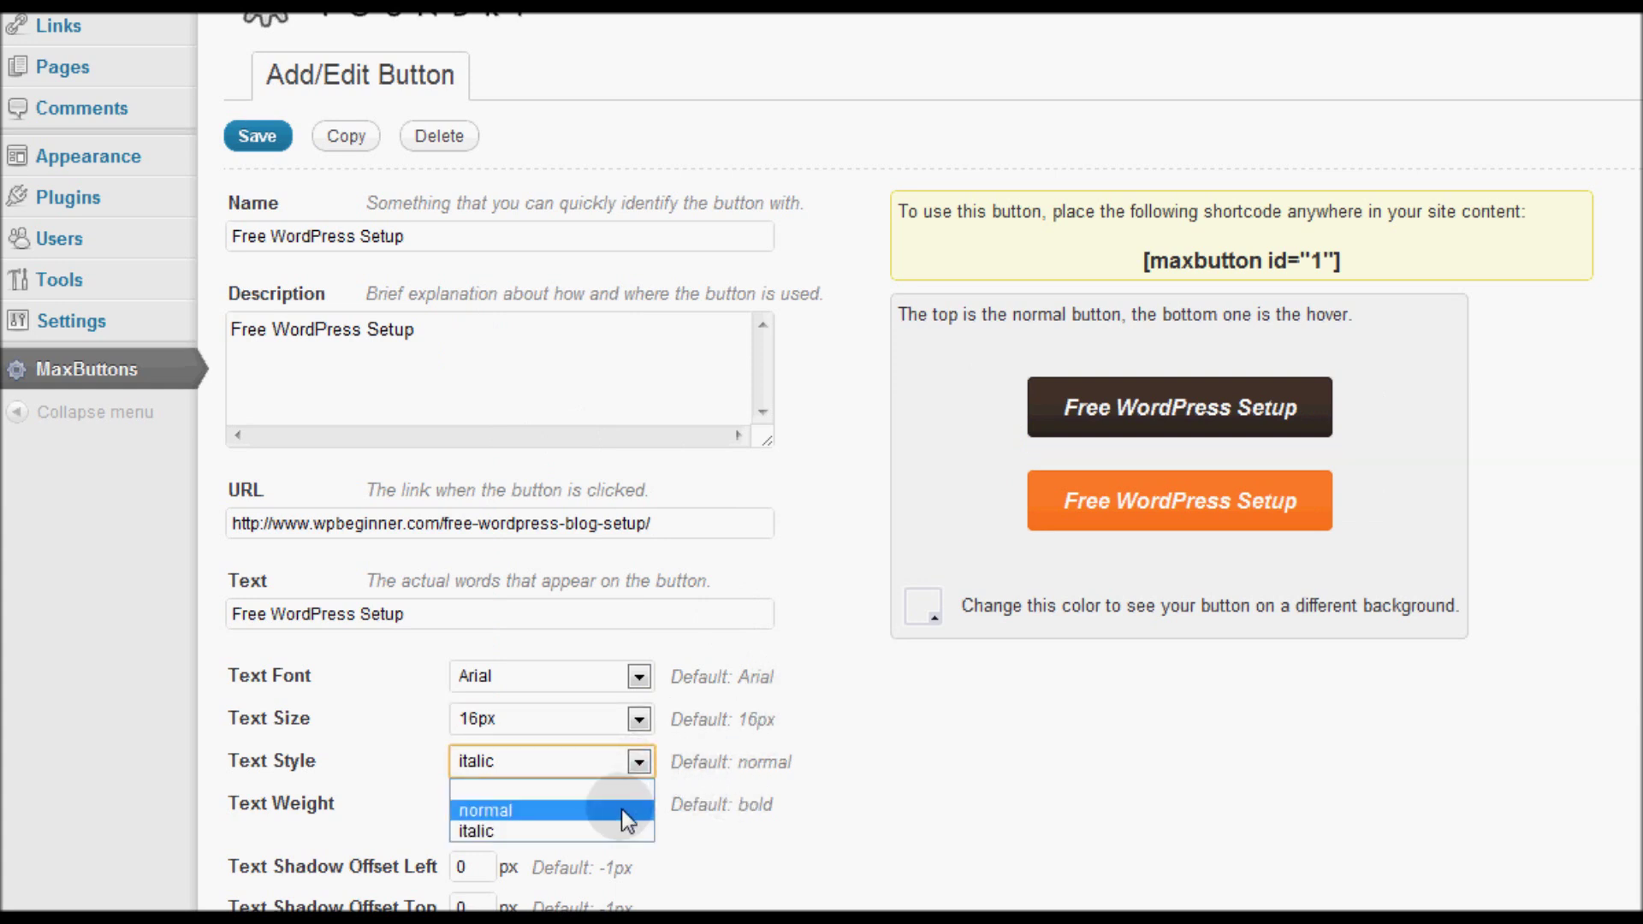
pyautogui.click(625, 813)
pyautogui.click(637, 762)
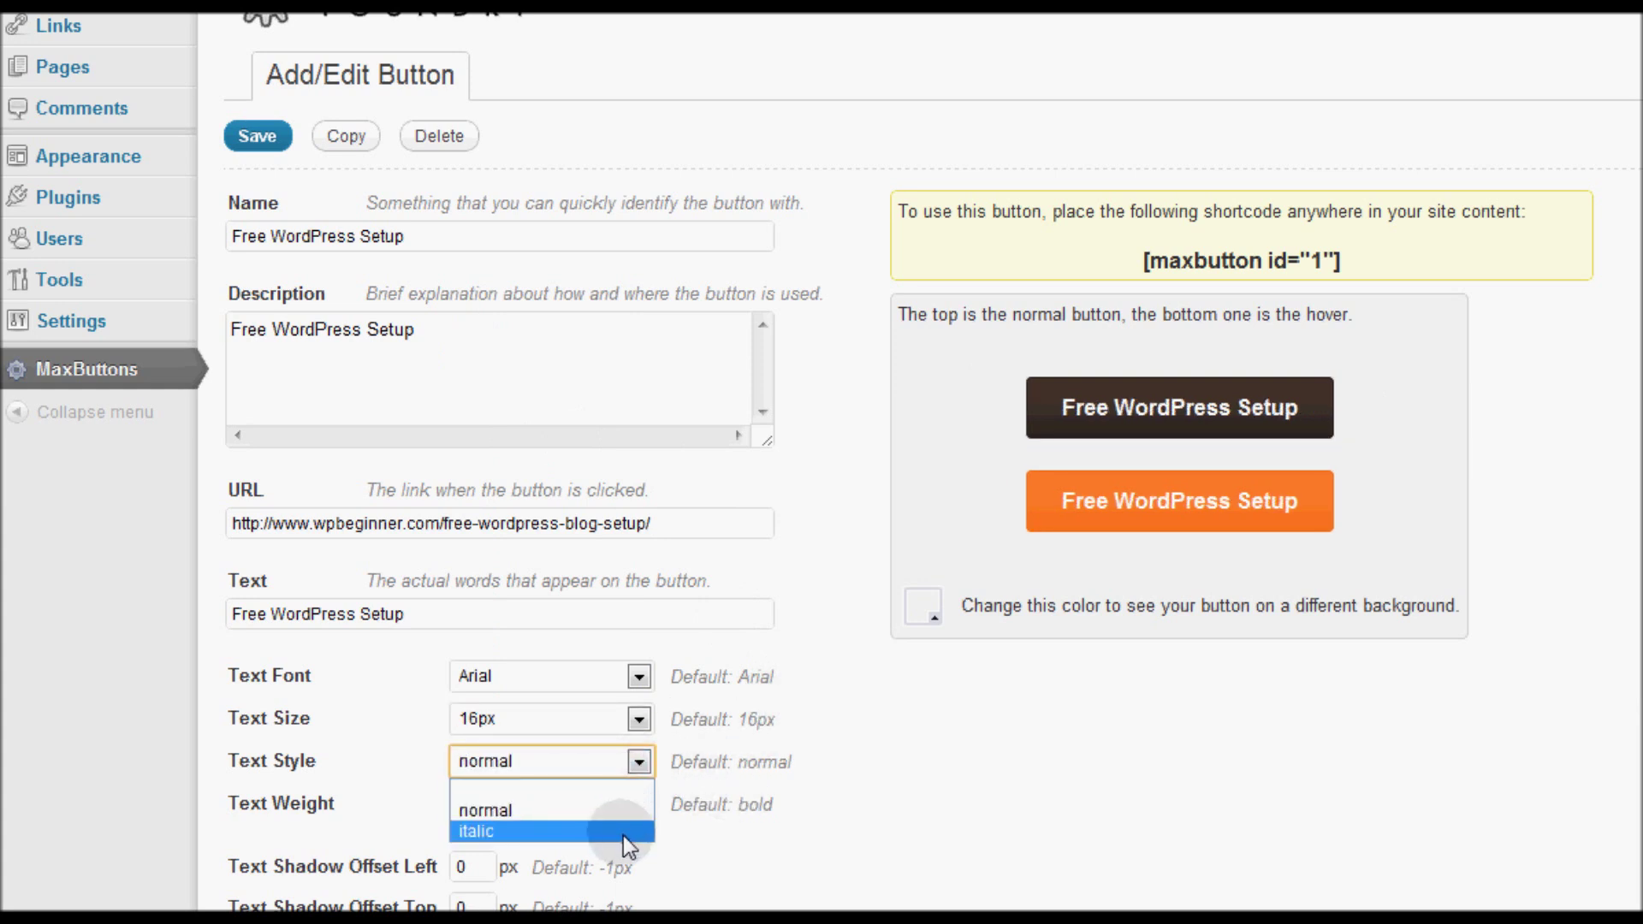
pyautogui.click(624, 835)
pyautogui.click(640, 805)
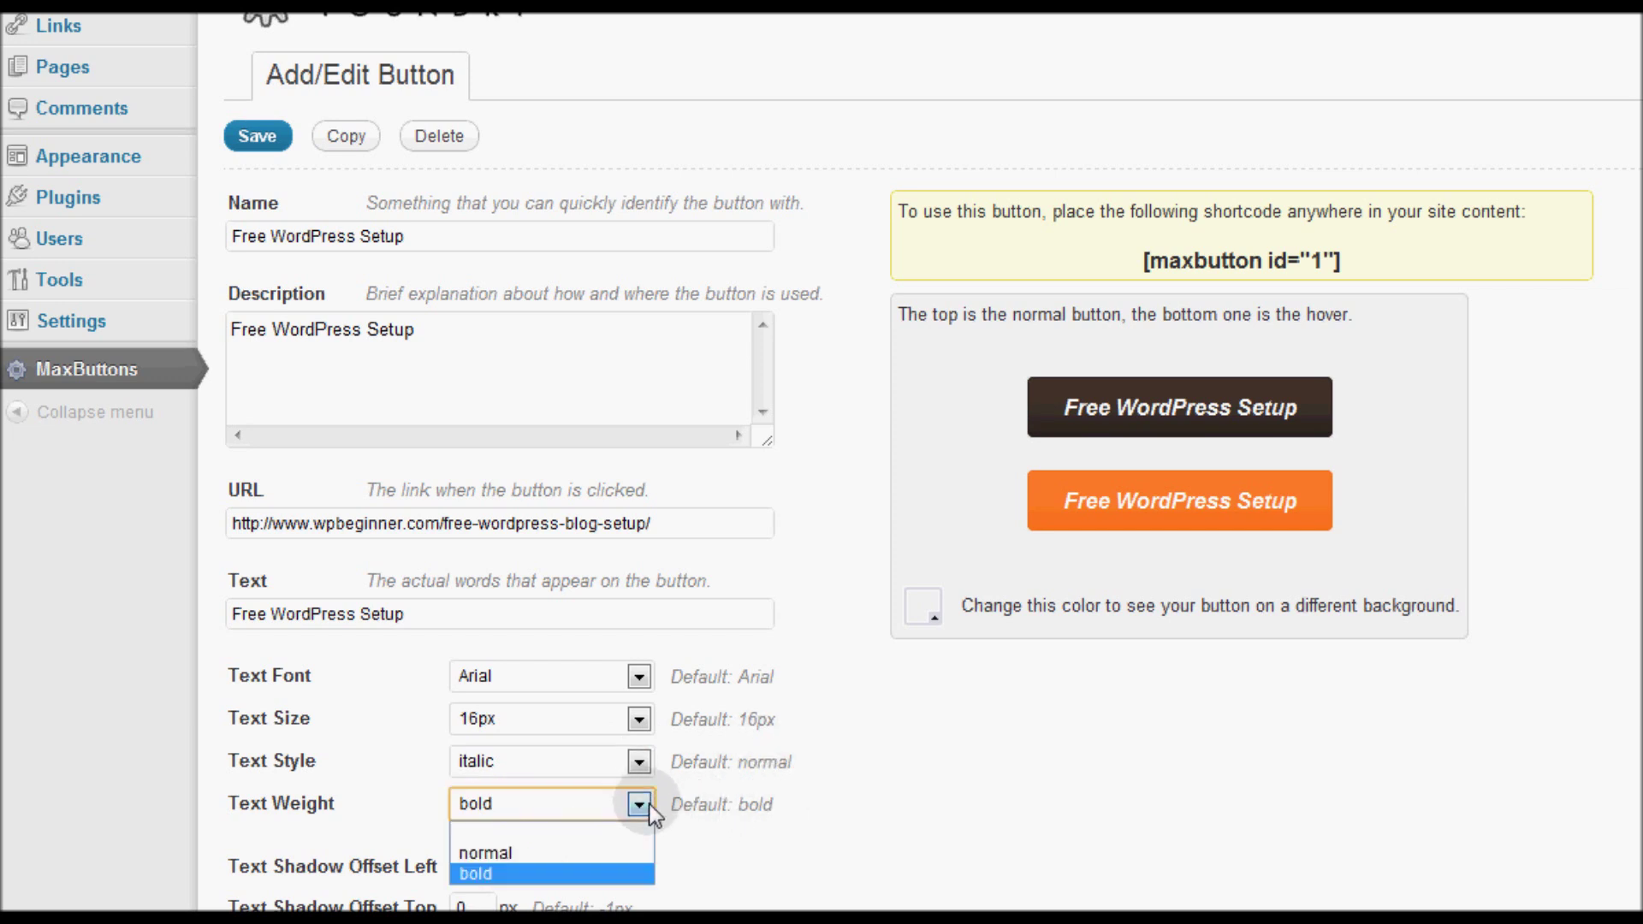
pyautogui.click(629, 853)
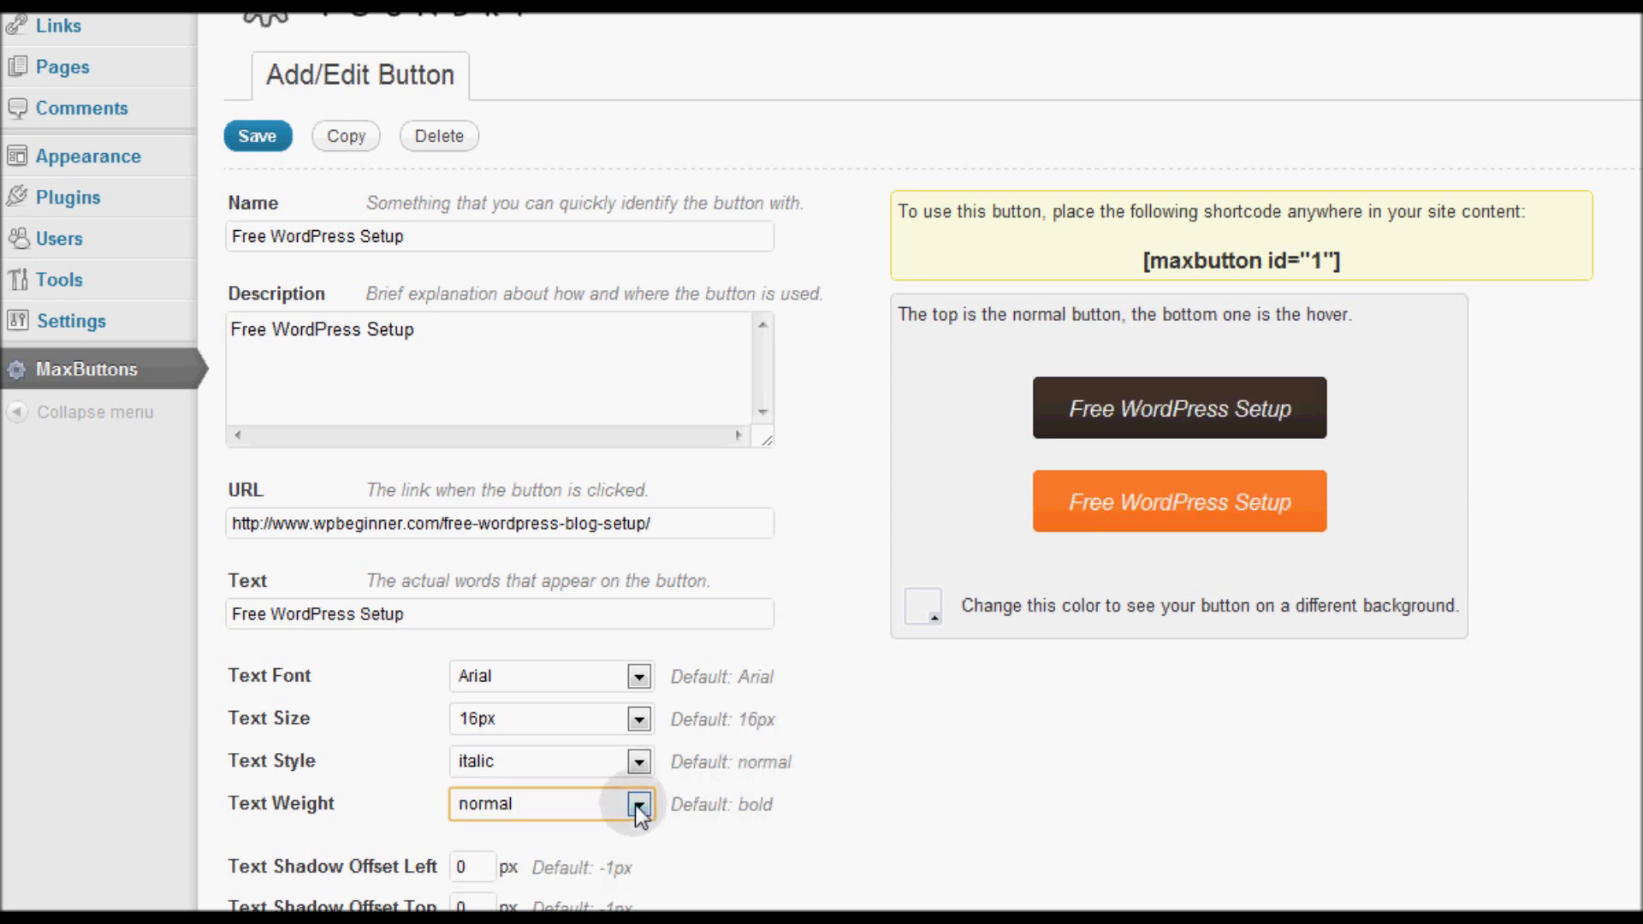
pyautogui.click(638, 804)
pyautogui.click(630, 870)
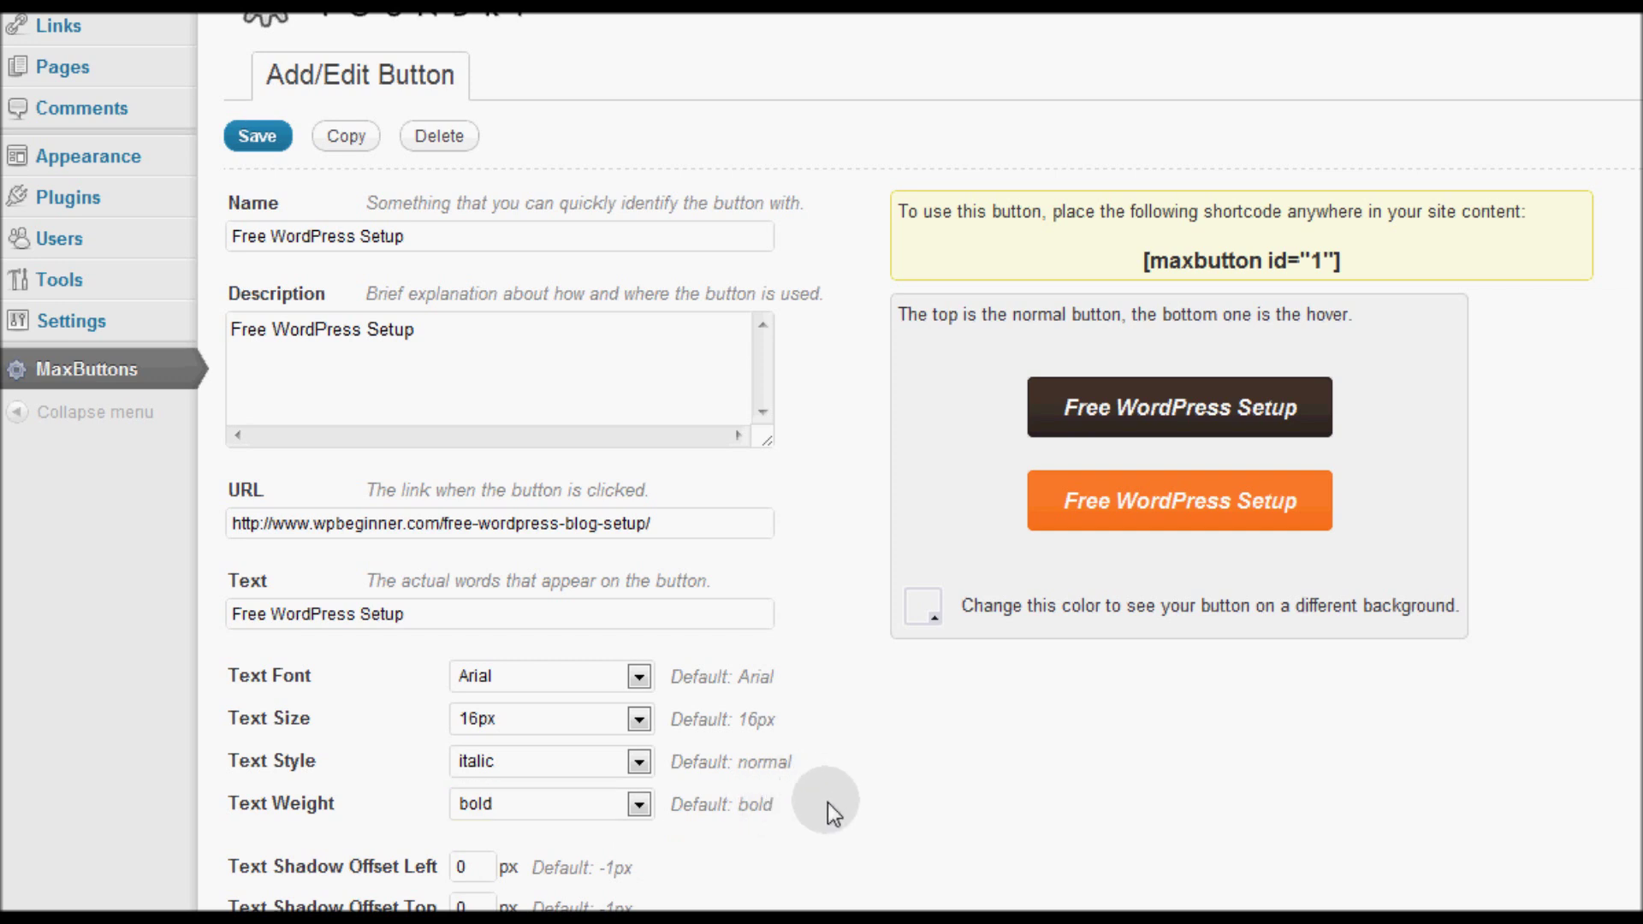
pyautogui.scroll(-3, 815, 793)
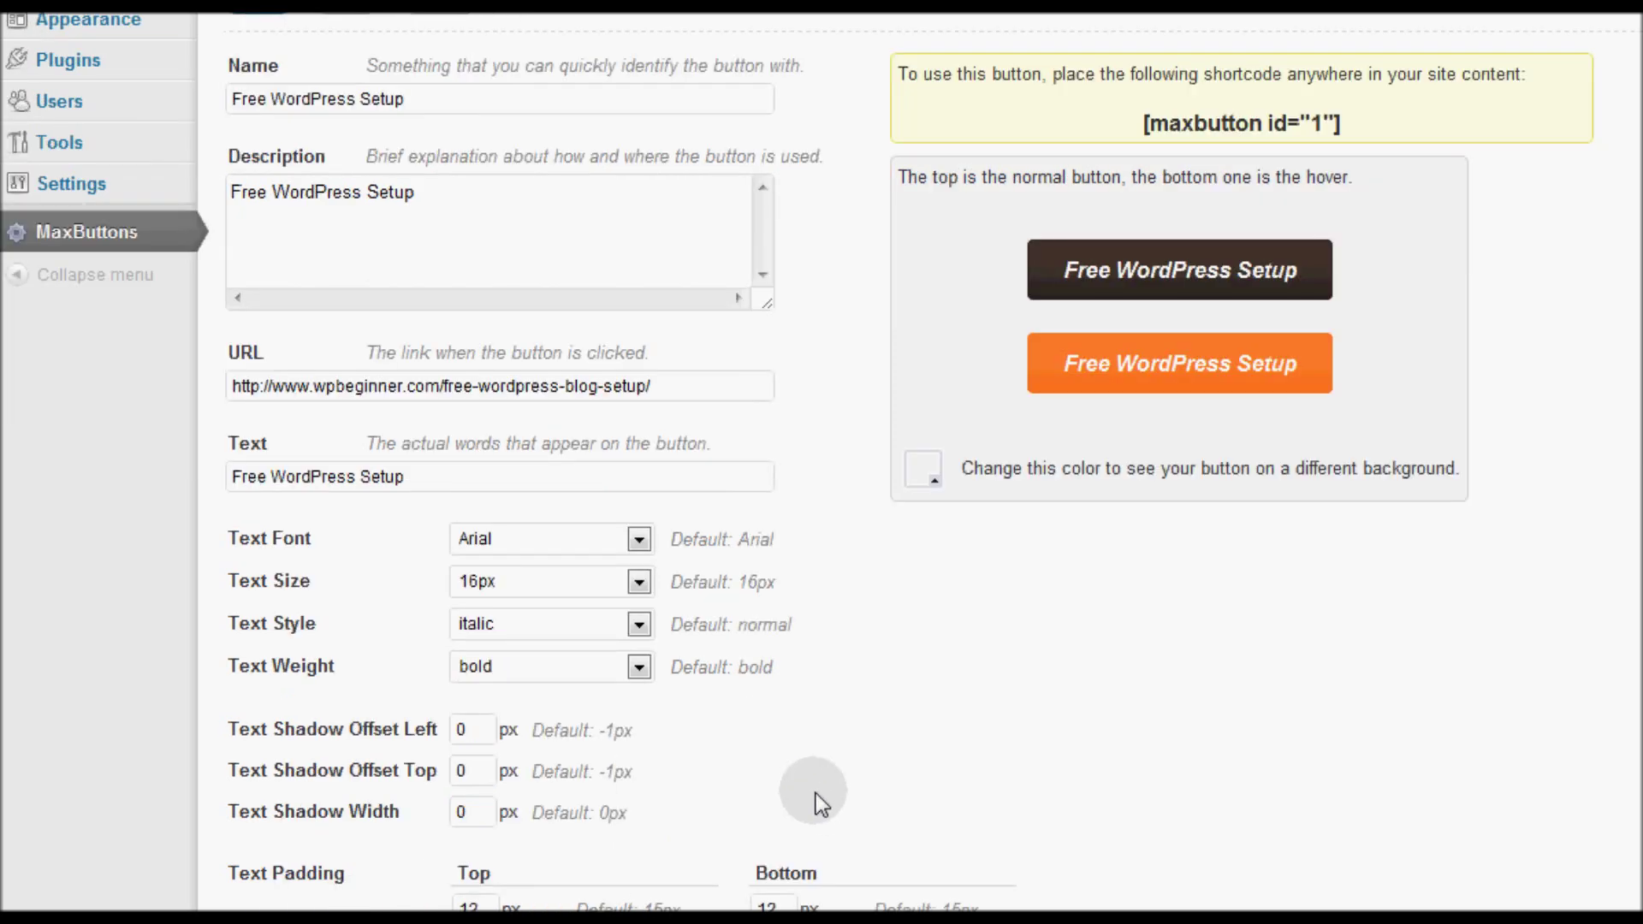
pyautogui.click(466, 729)
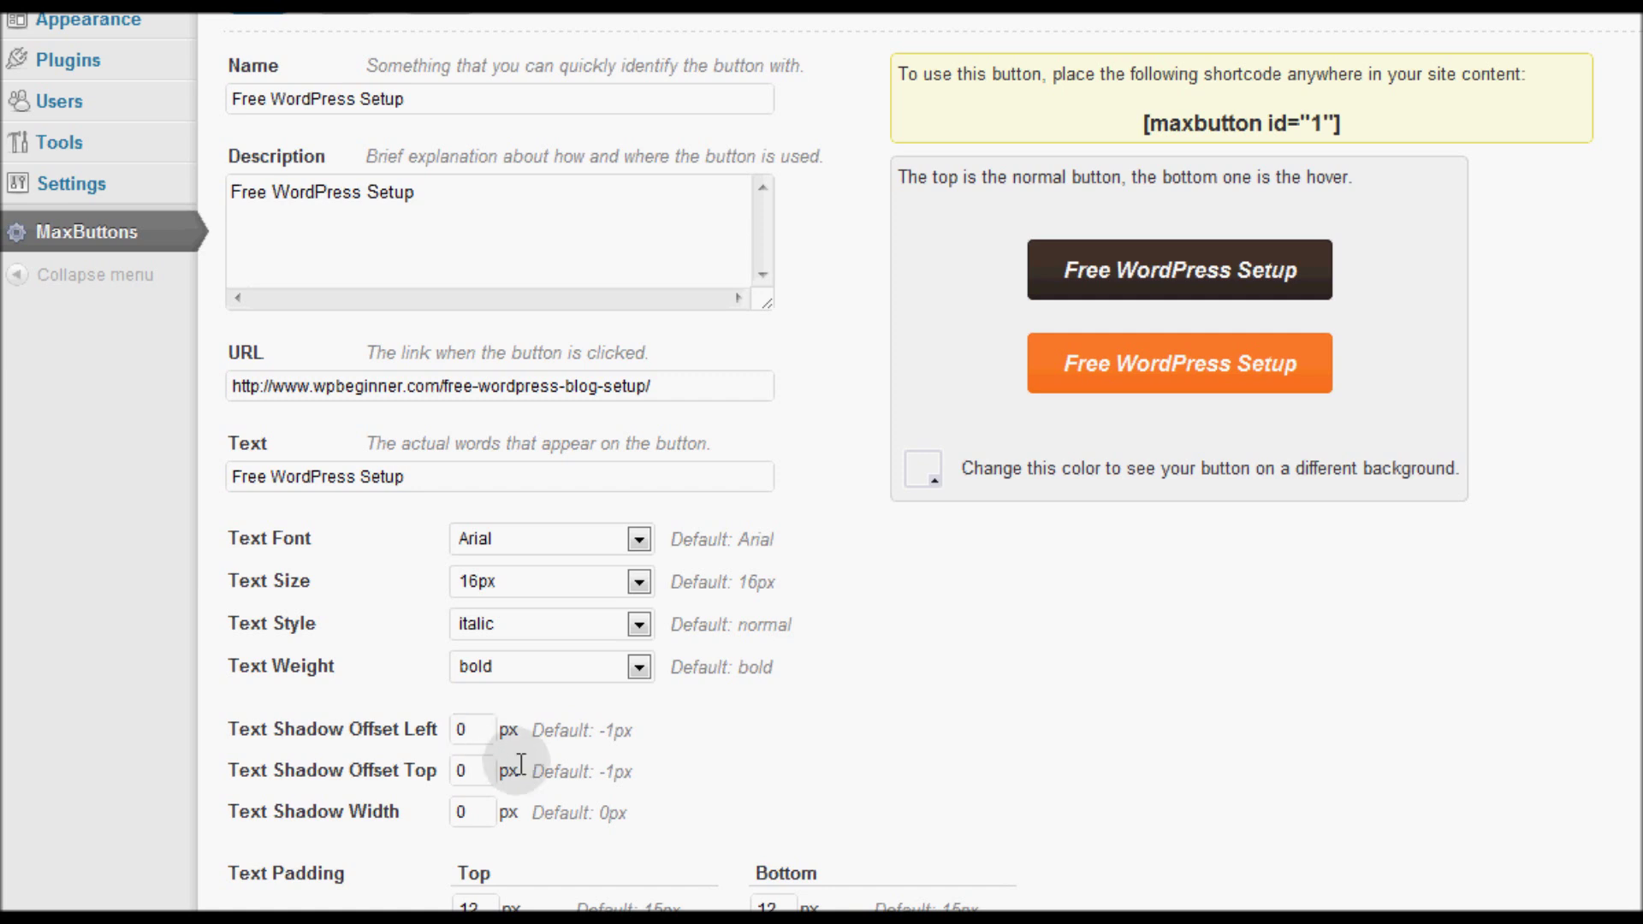
pyautogui.scroll(-2, 603, 770)
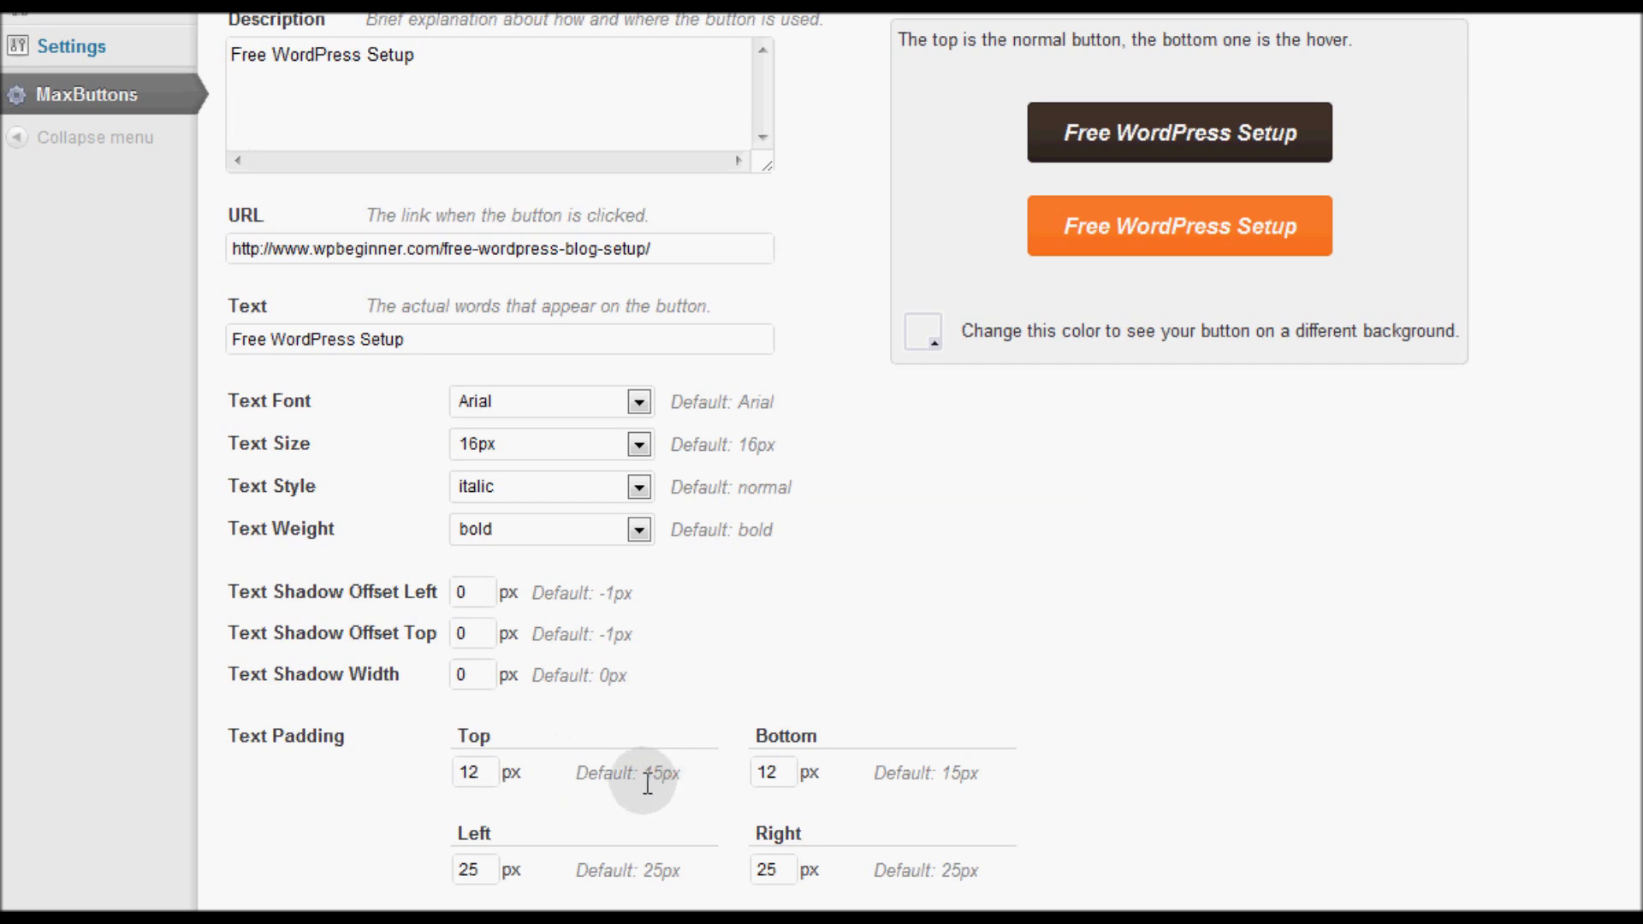
pyautogui.moveTo(469, 771); pyautogui.dragTo(509, 785)
pyautogui.write('5')
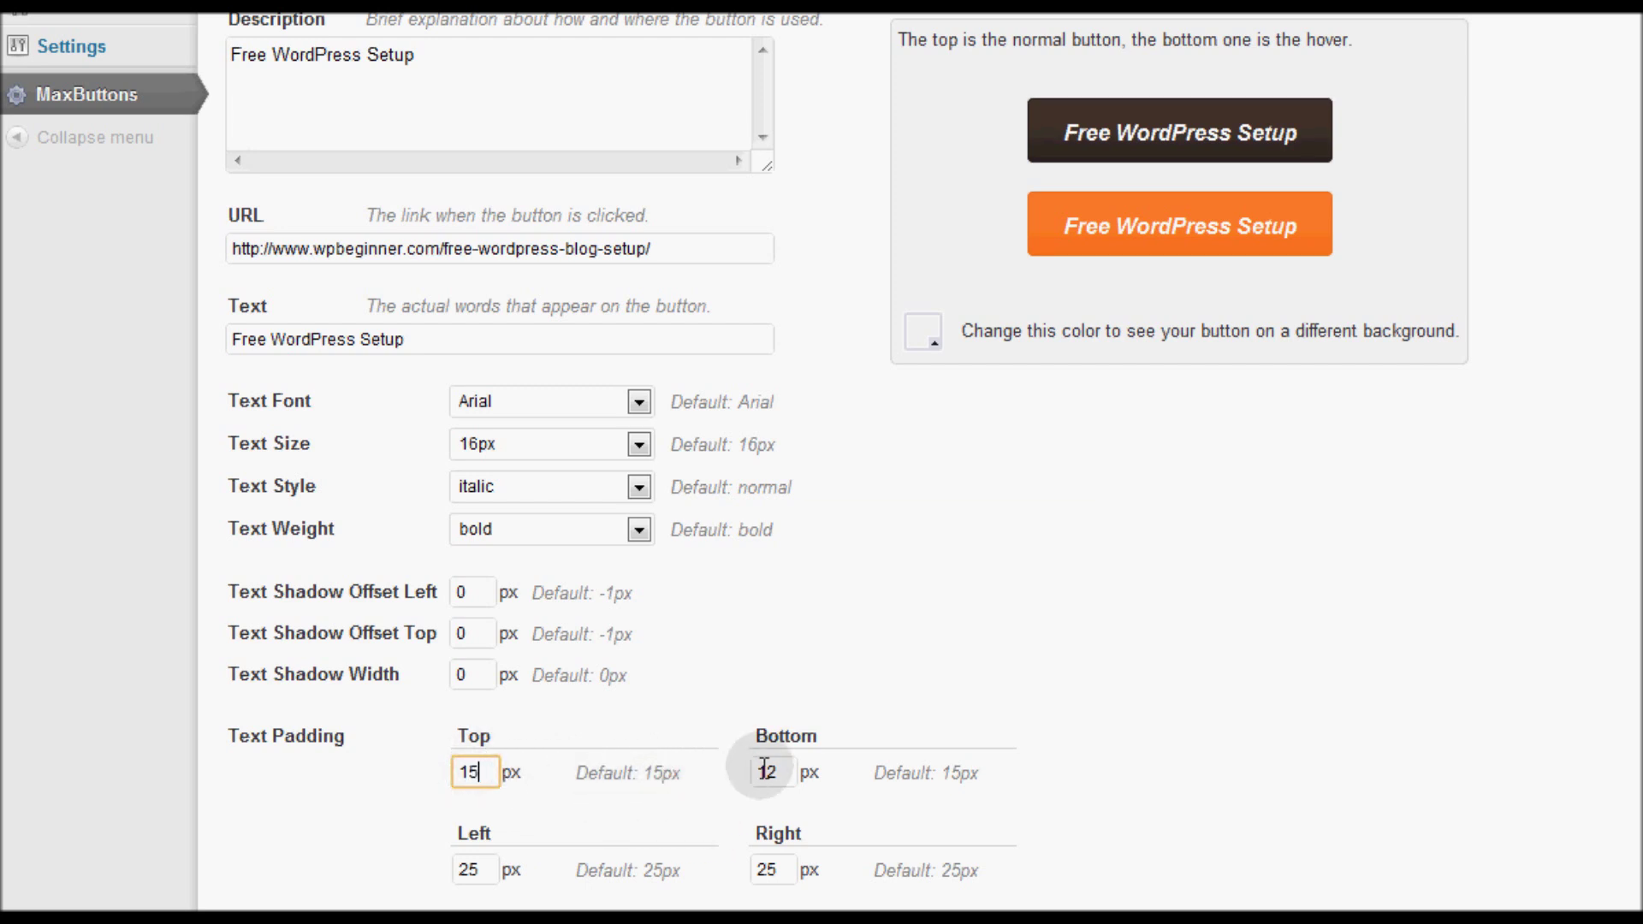
pyautogui.moveTo(769, 773); pyautogui.dragTo(879, 777)
pyautogui.write('5')
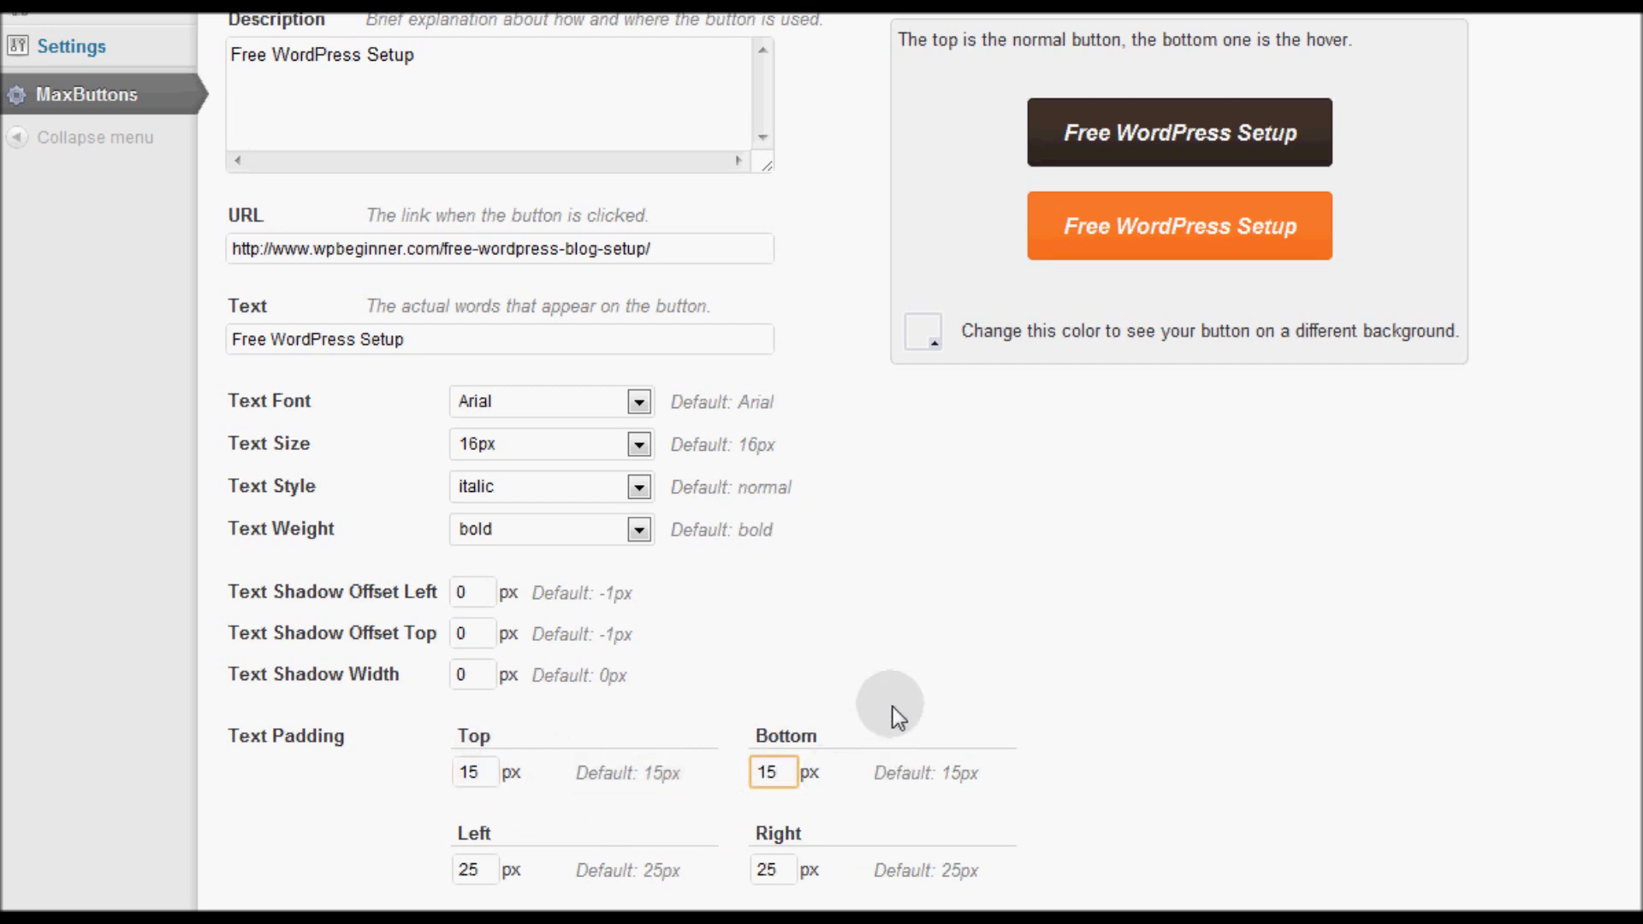
pyautogui.click(899, 727)
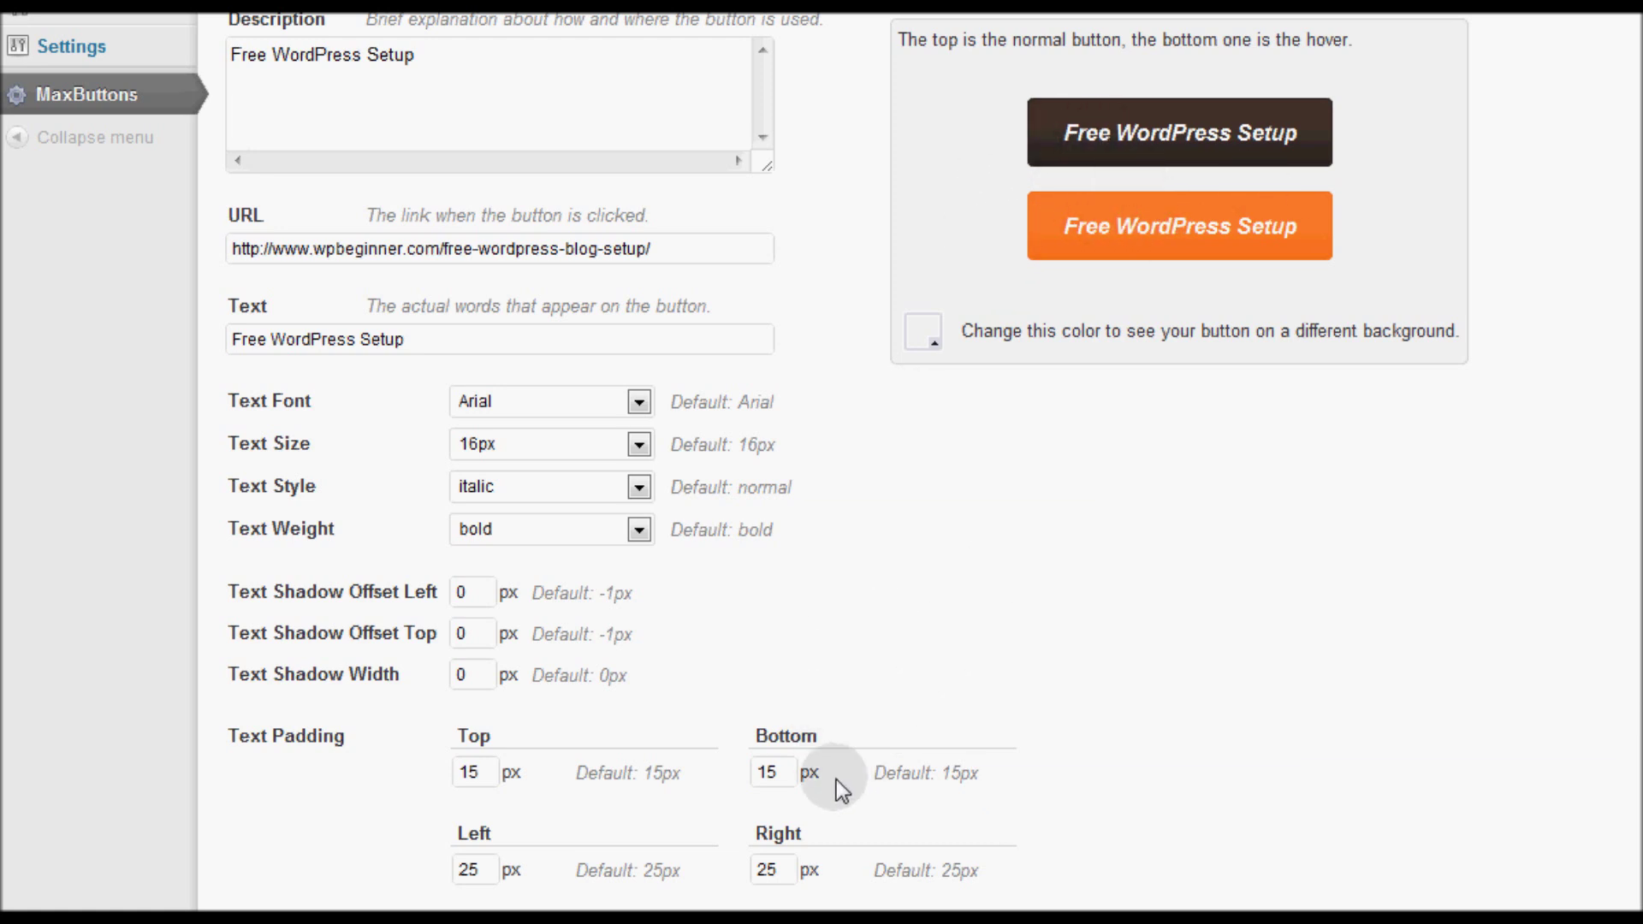
pyautogui.moveTo(767, 772); pyautogui.dragTo(788, 769)
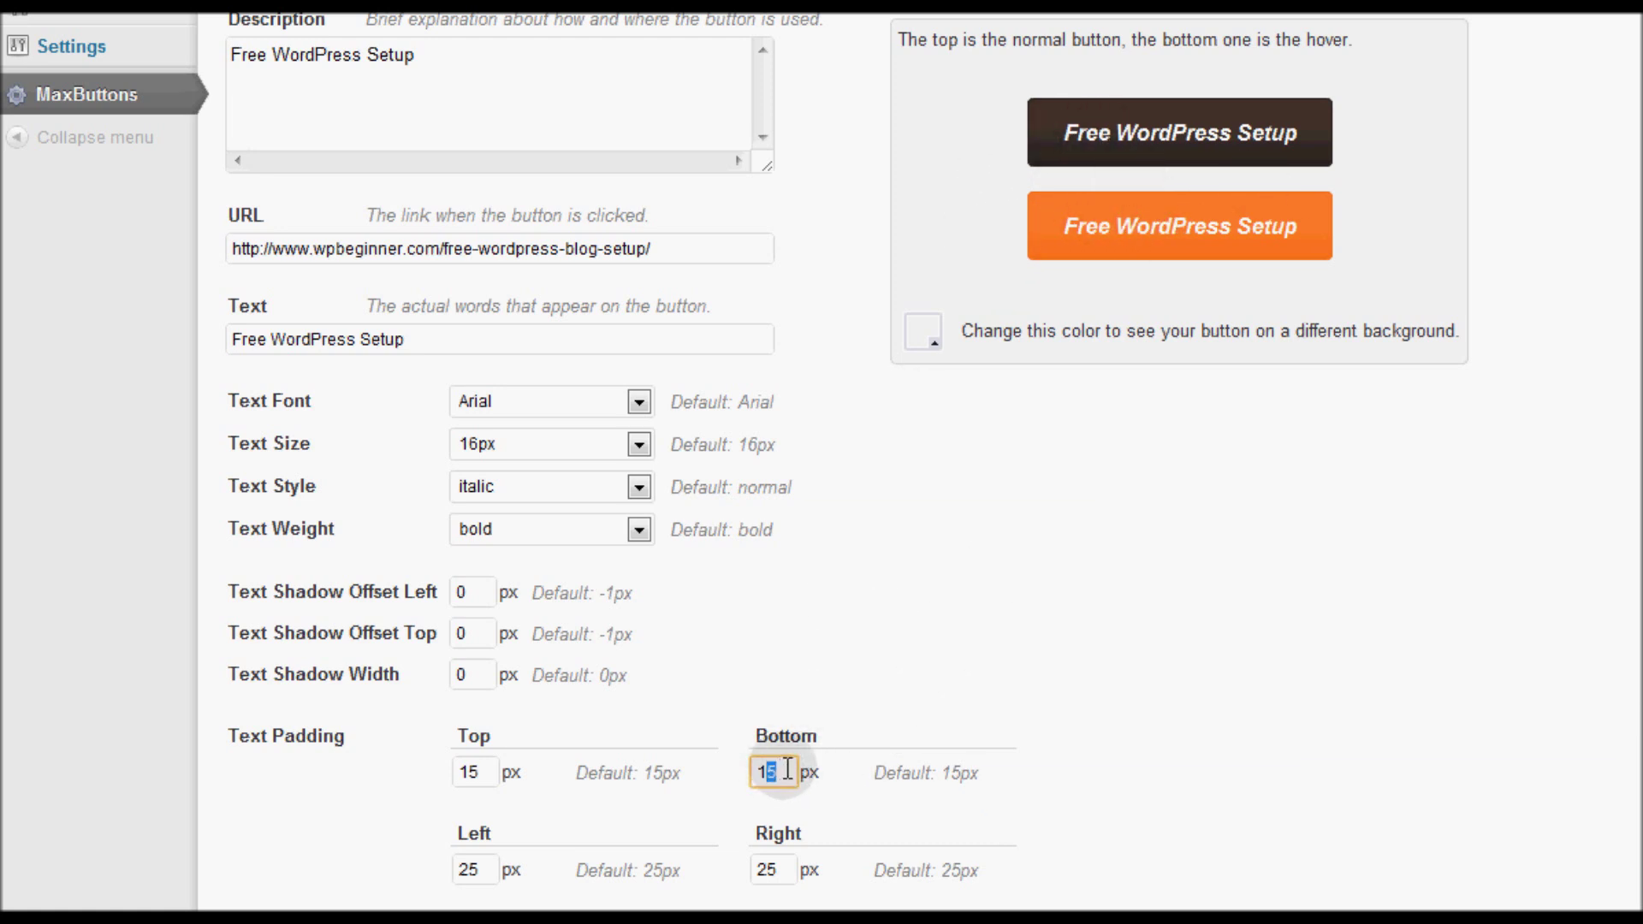
pyautogui.click(469, 772)
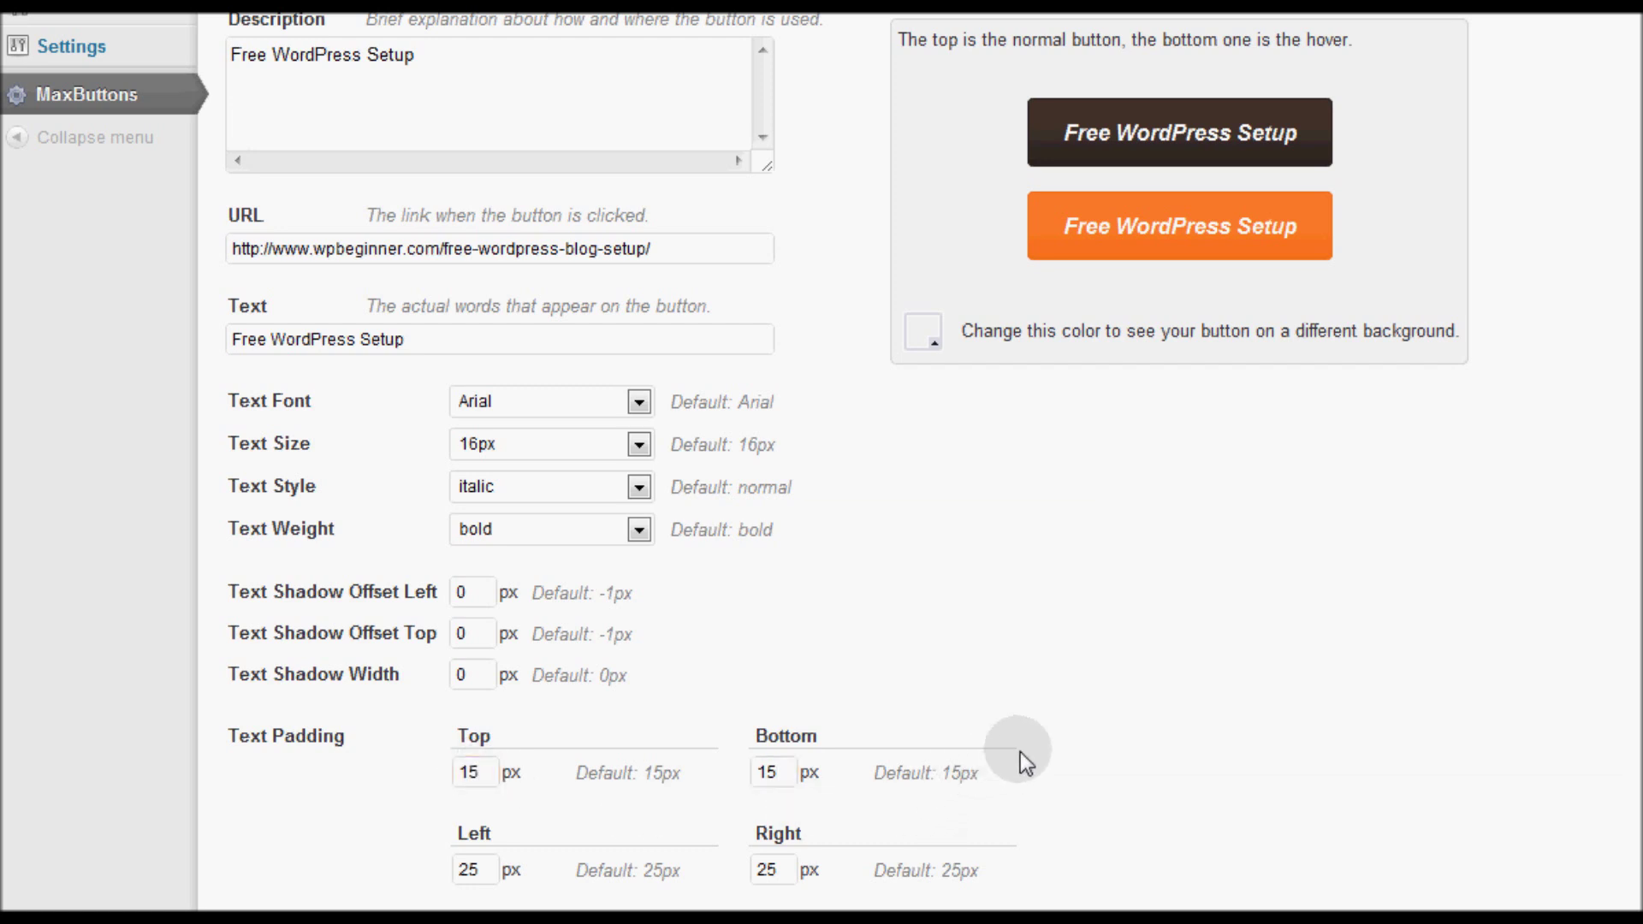
pyautogui.moveTo(789, 772); pyautogui.dragTo(770, 771)
pyautogui.write('2')
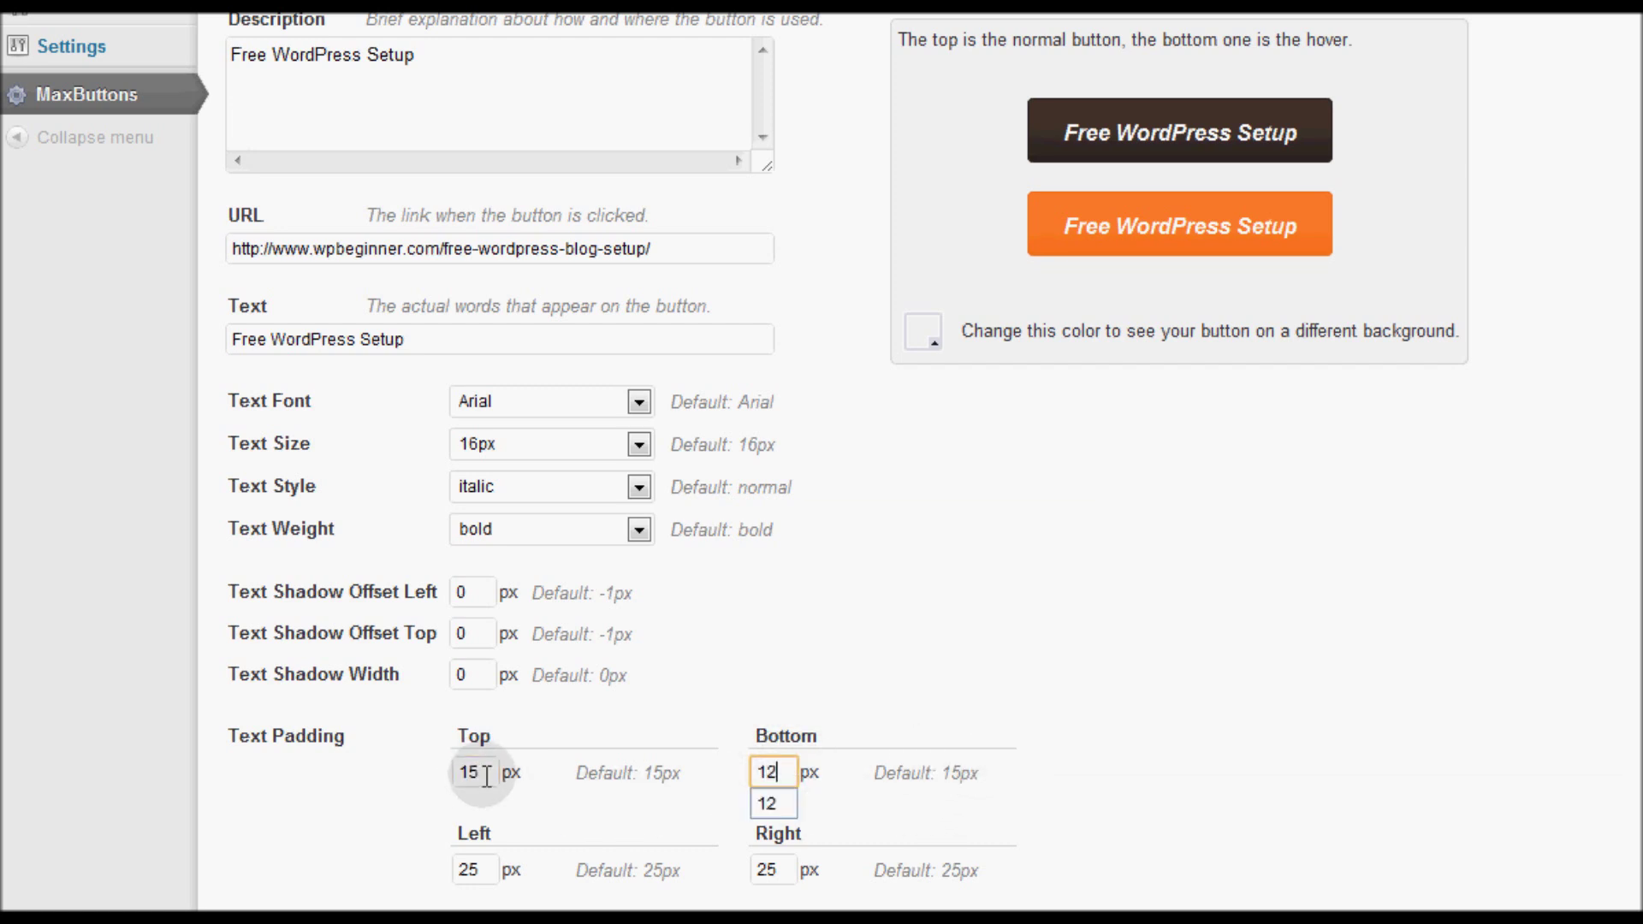
pyautogui.moveTo(464, 772); pyautogui.dragTo(477, 772)
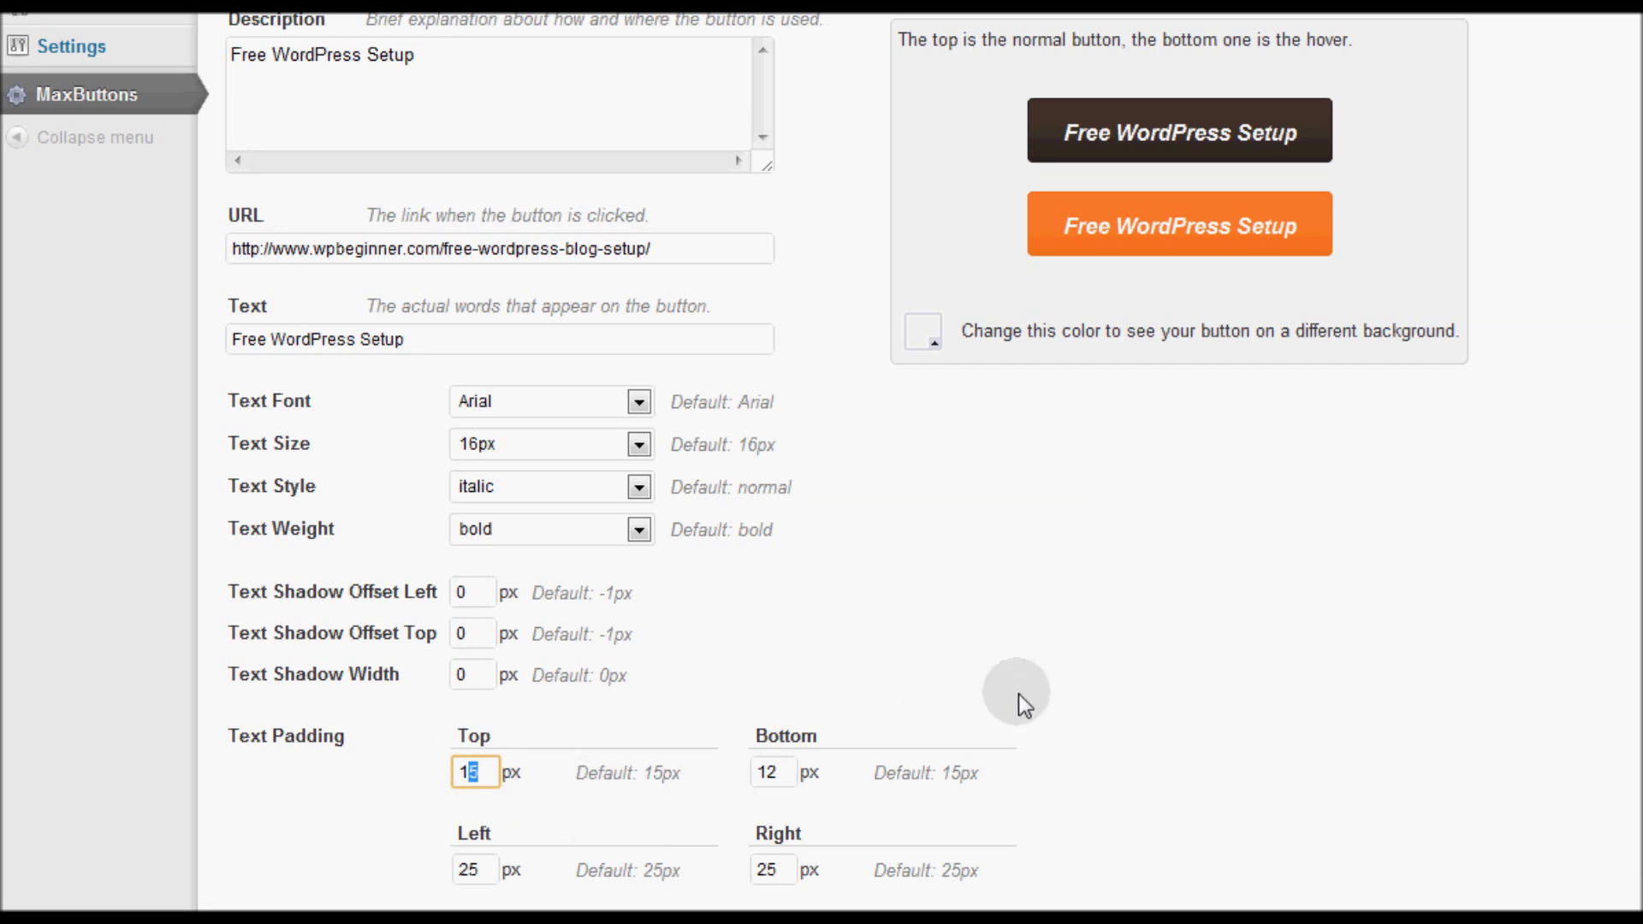
pyautogui.write('2')
pyautogui.click(1060, 687)
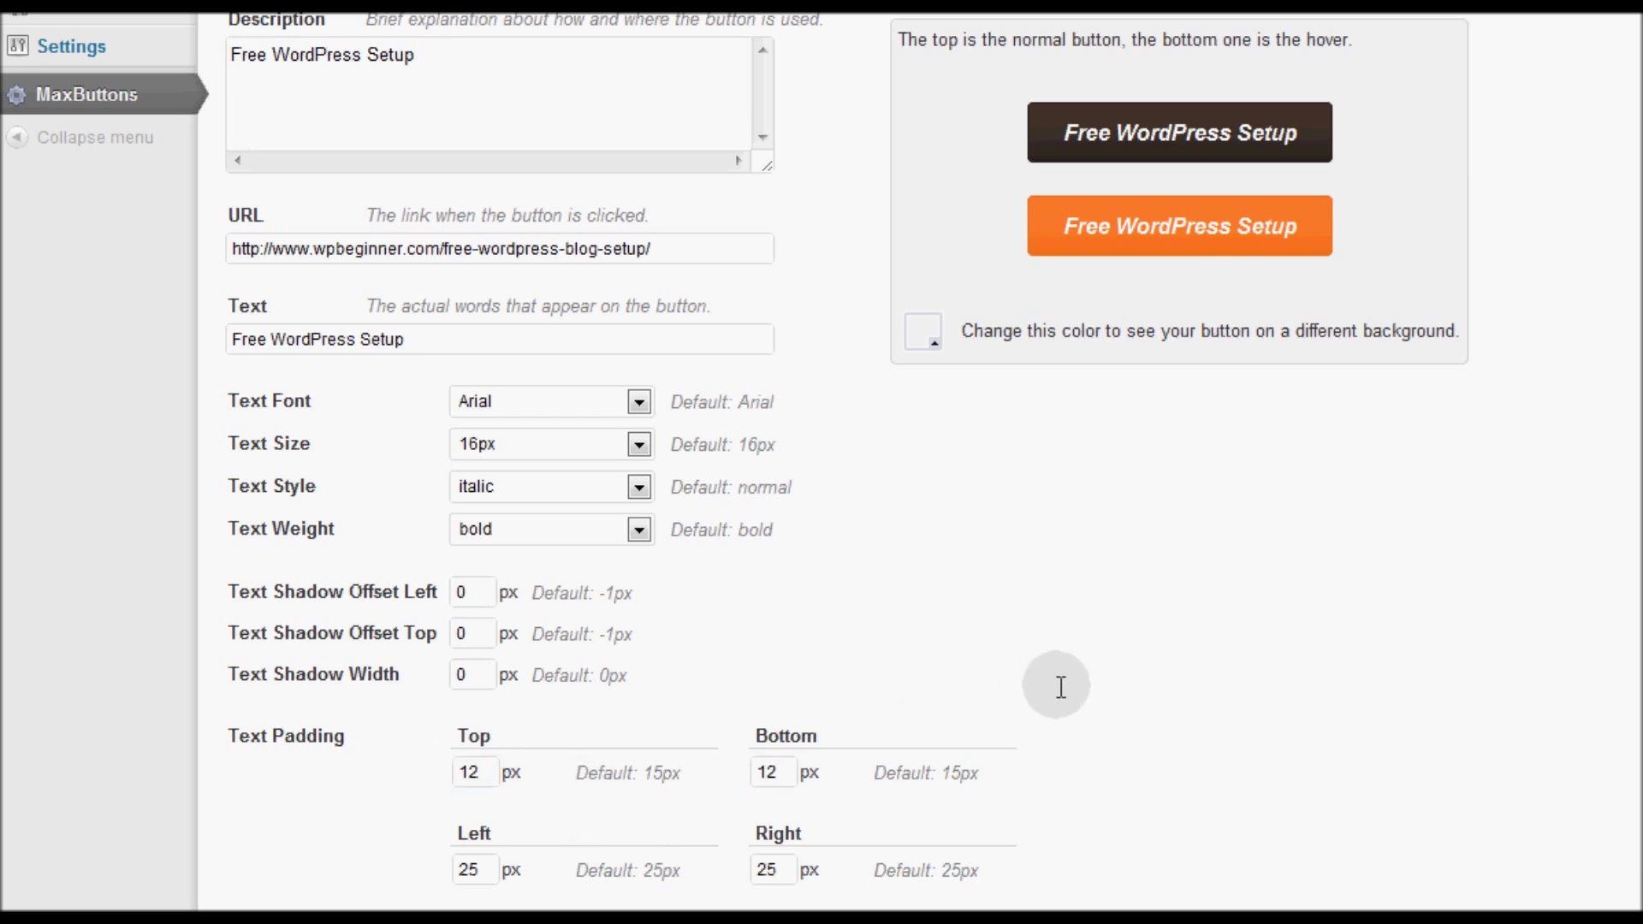
pyautogui.scroll(-3, 1061, 686)
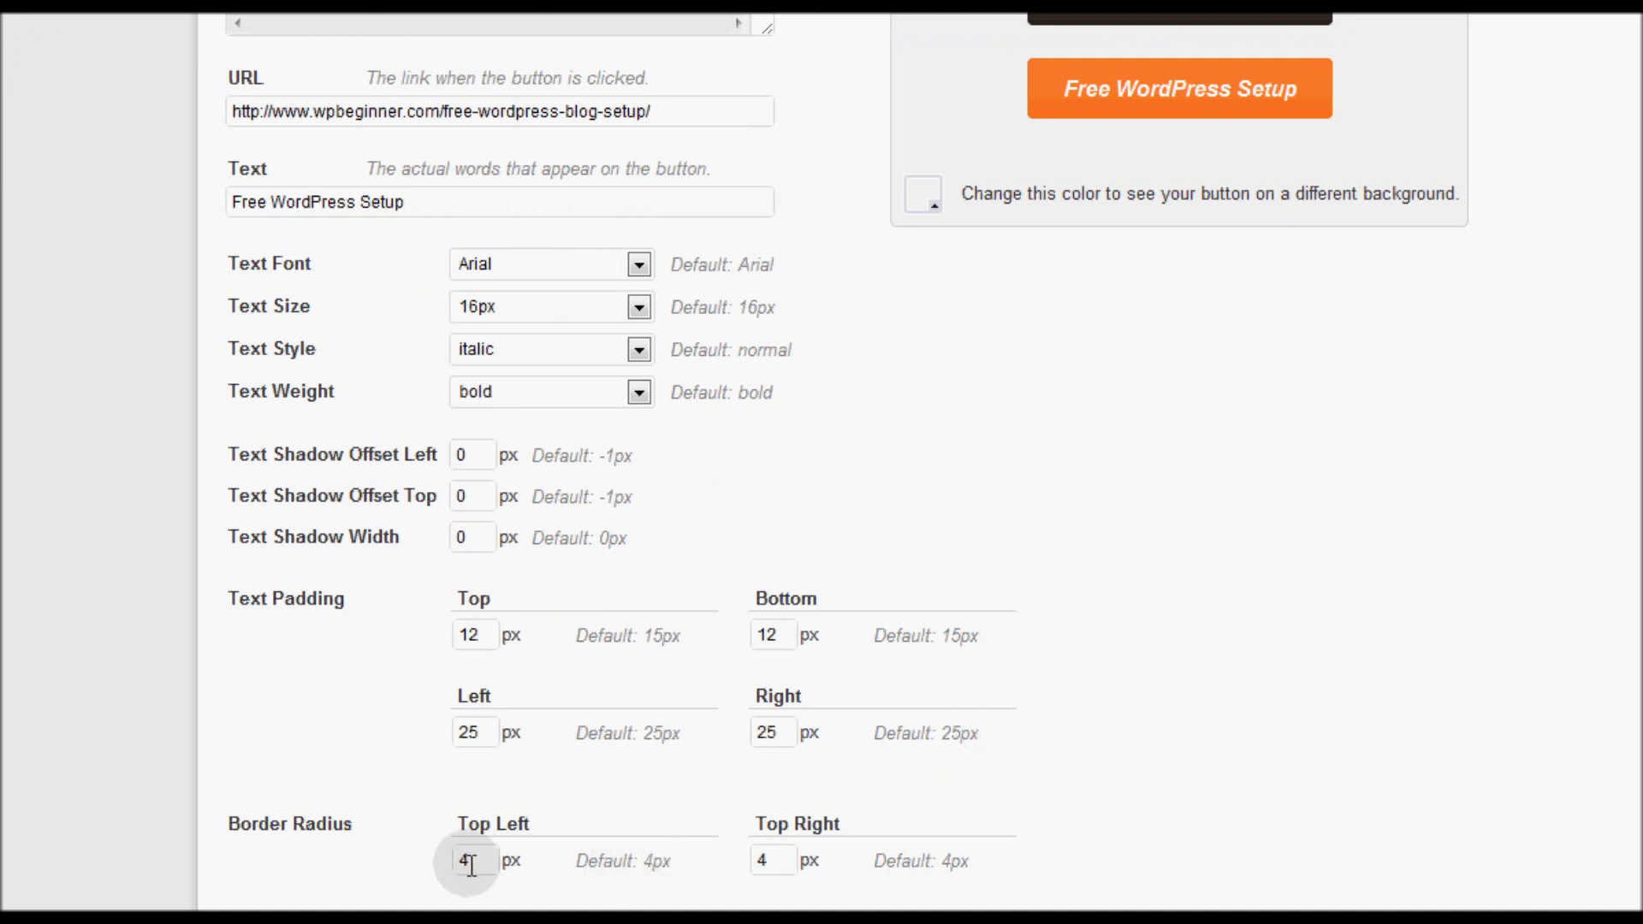
pyautogui.scroll(-3, 467, 863)
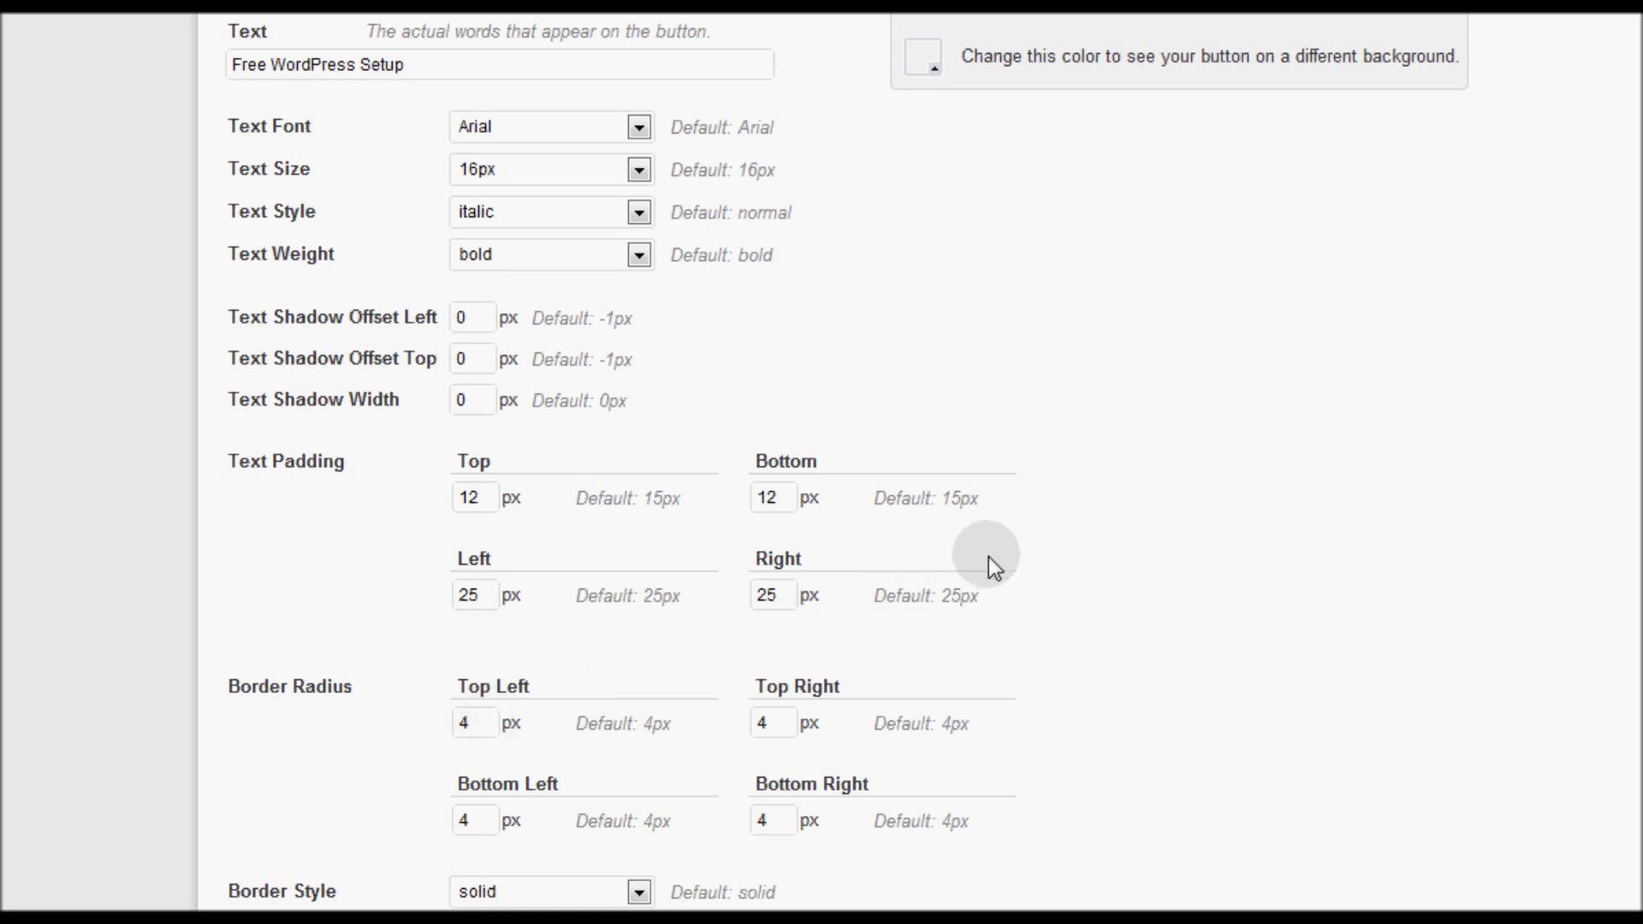
pyautogui.scroll(3, 1070, 248)
pyautogui.scroll(3, 1070, 247)
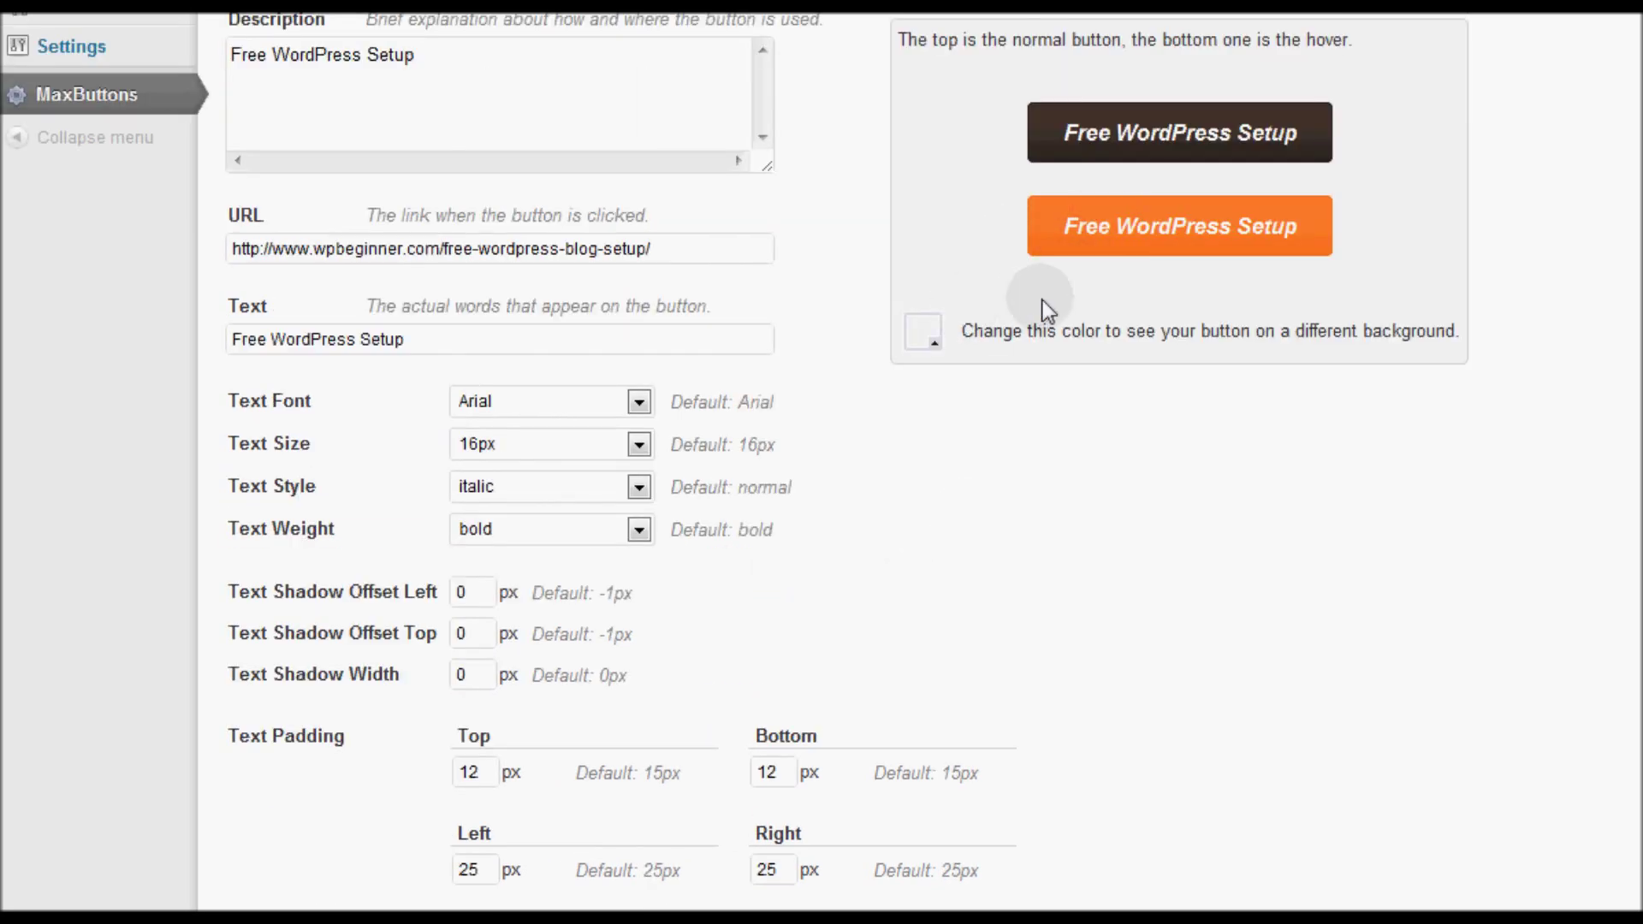
pyautogui.scroll(3, 876, 497)
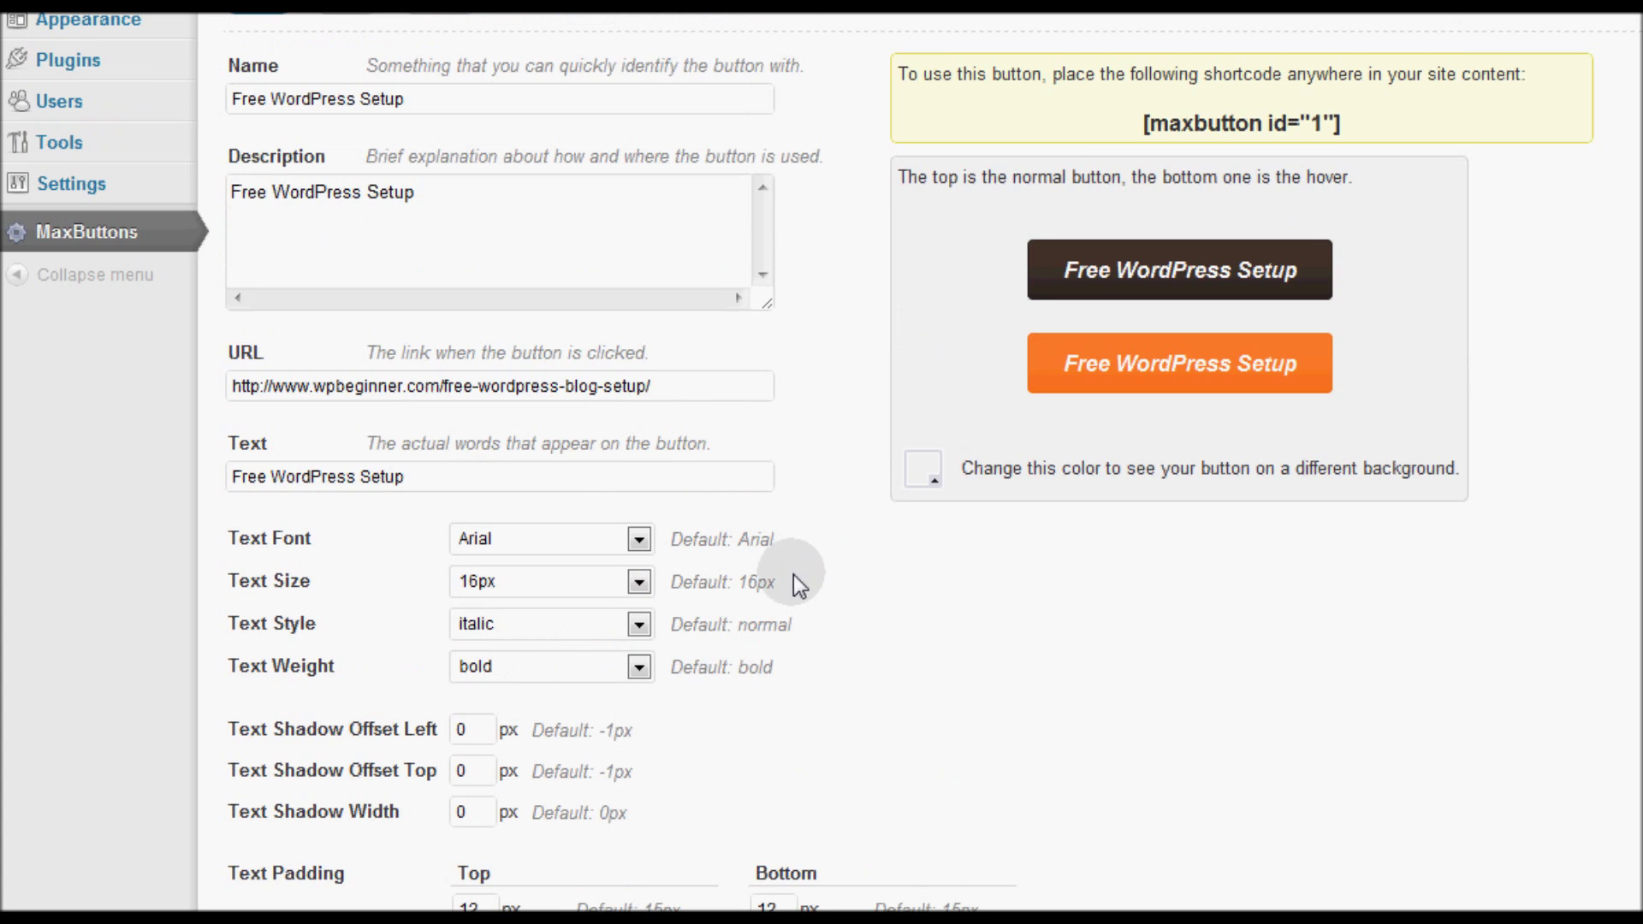
pyautogui.scroll(-3, 887, 671)
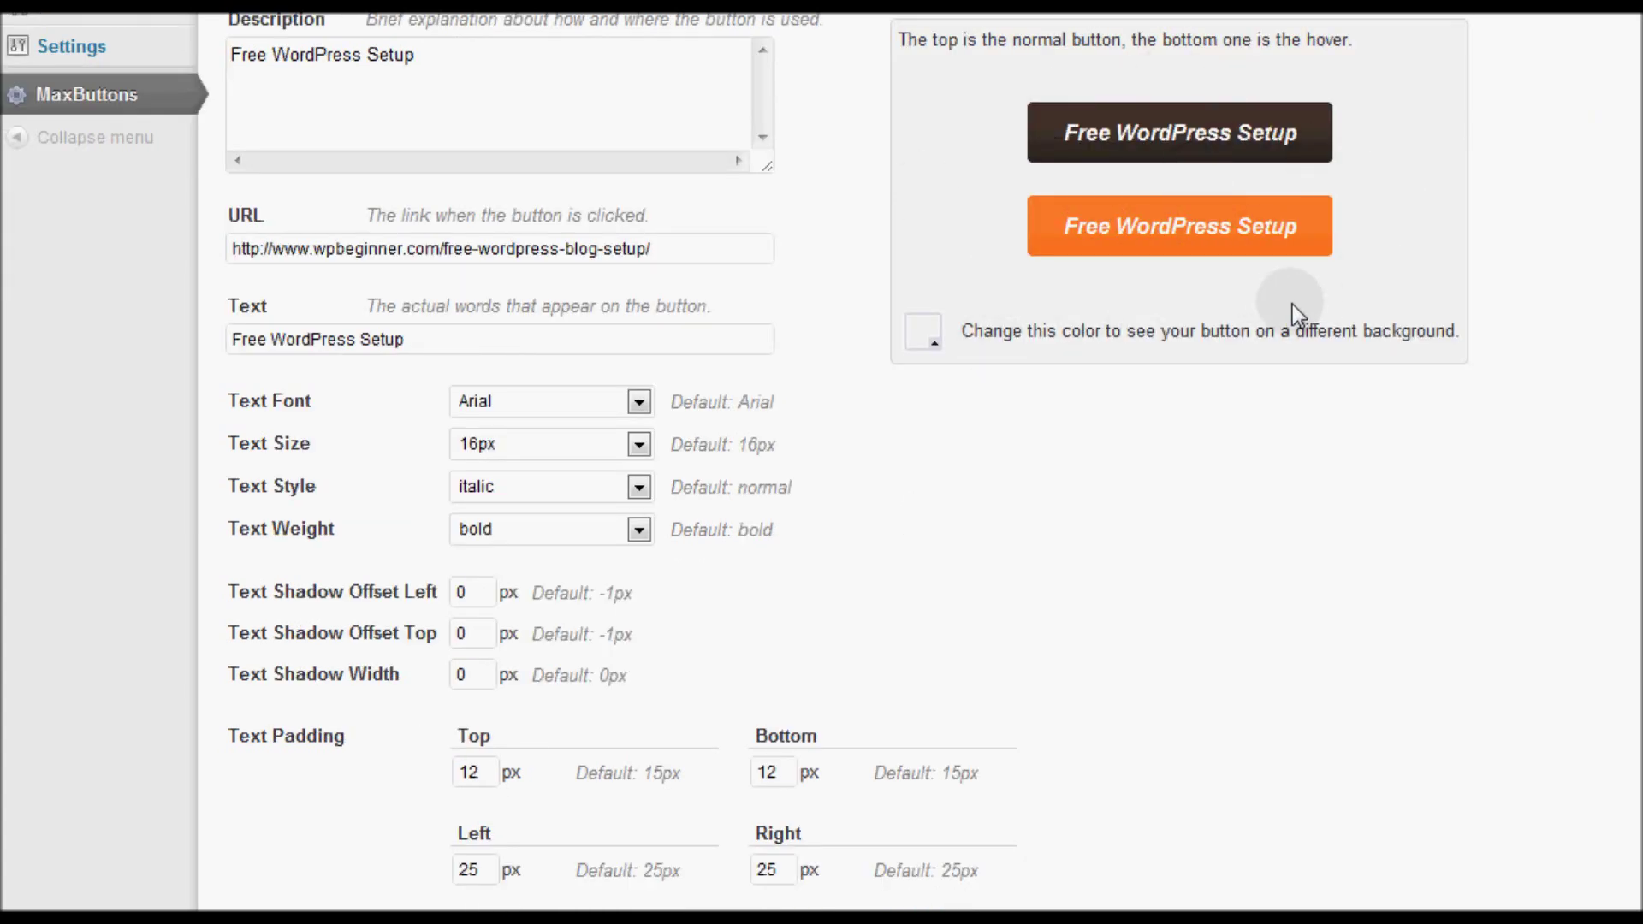
pyautogui.scroll(-6, 803, 630)
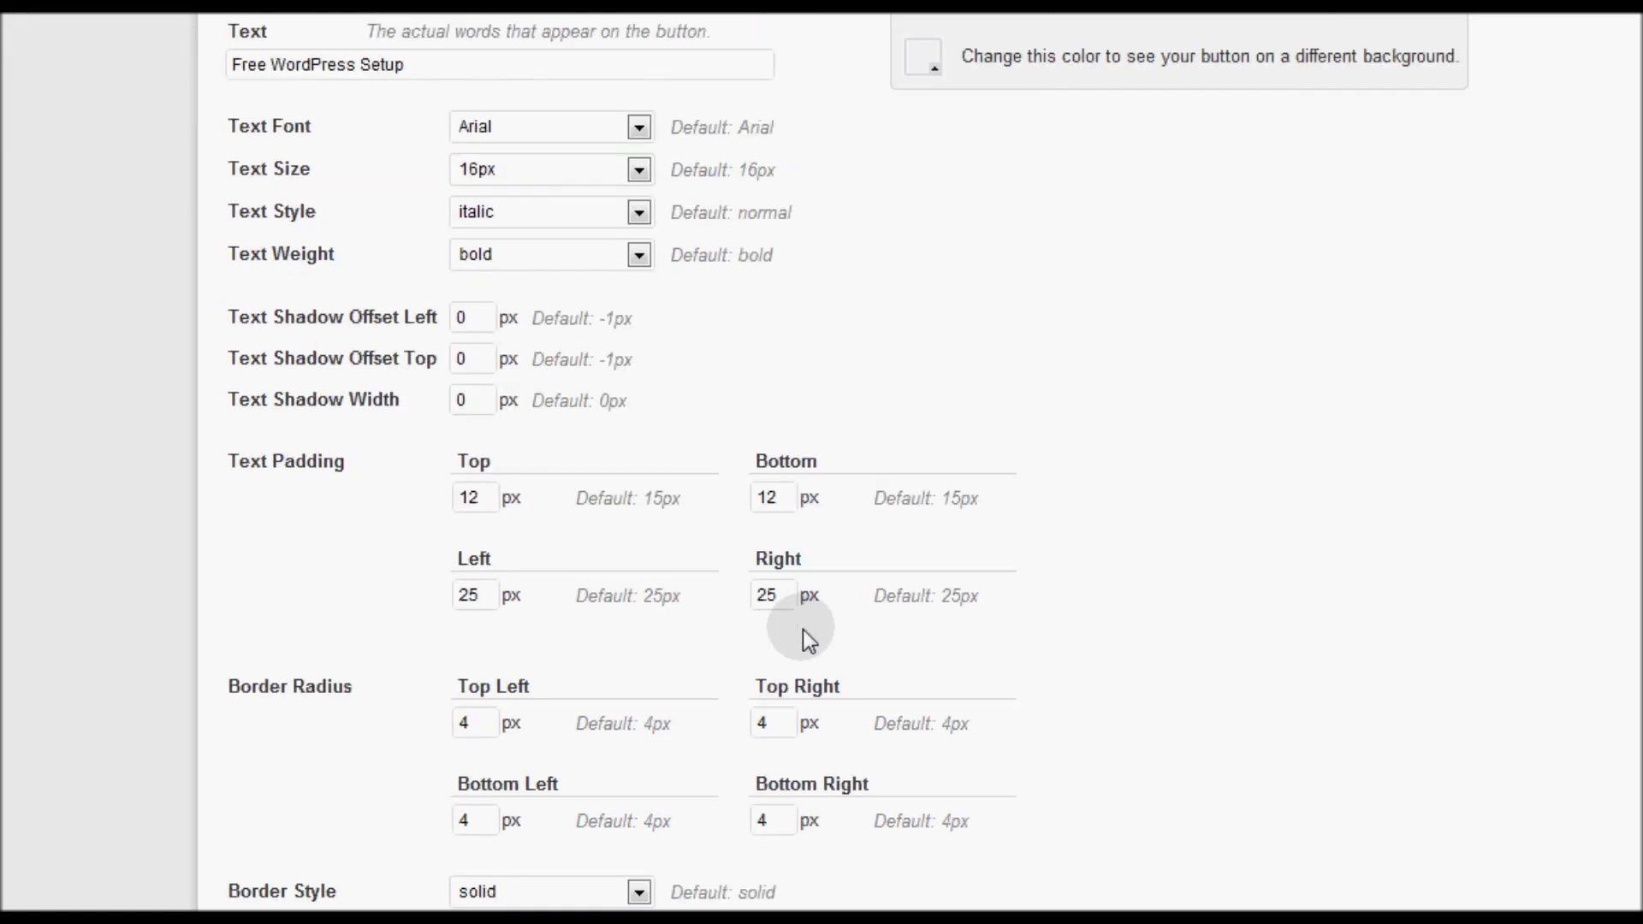
pyautogui.scroll(-6, 803, 629)
pyautogui.scroll(6, 803, 629)
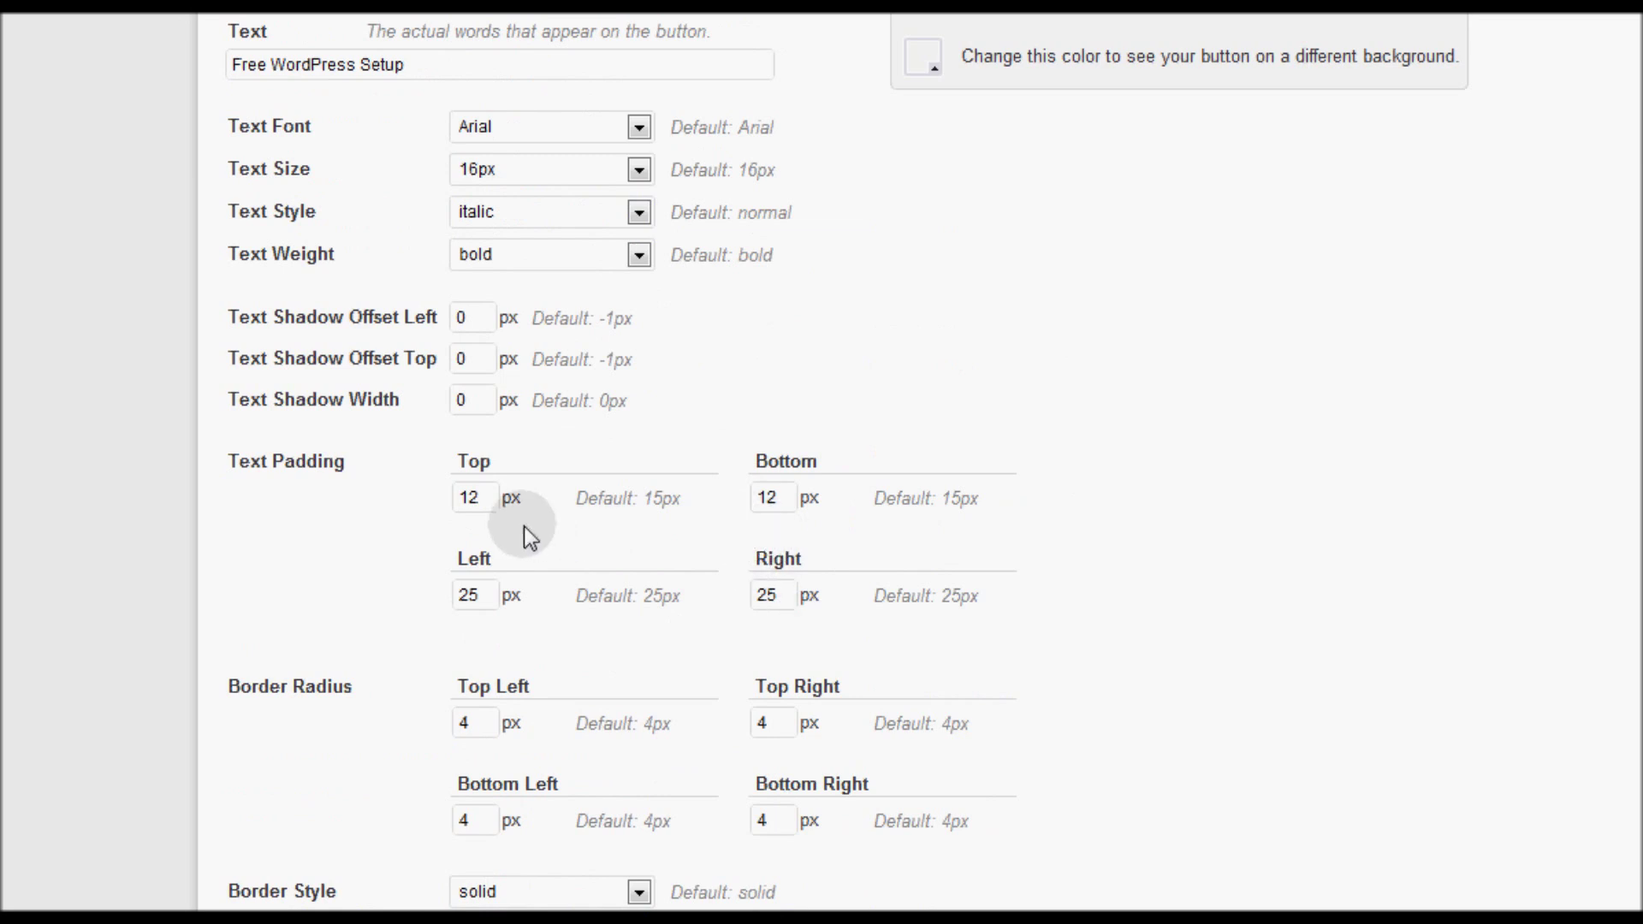
pyautogui.scroll(-6, 543, 565)
pyautogui.scroll(-3, 638, 565)
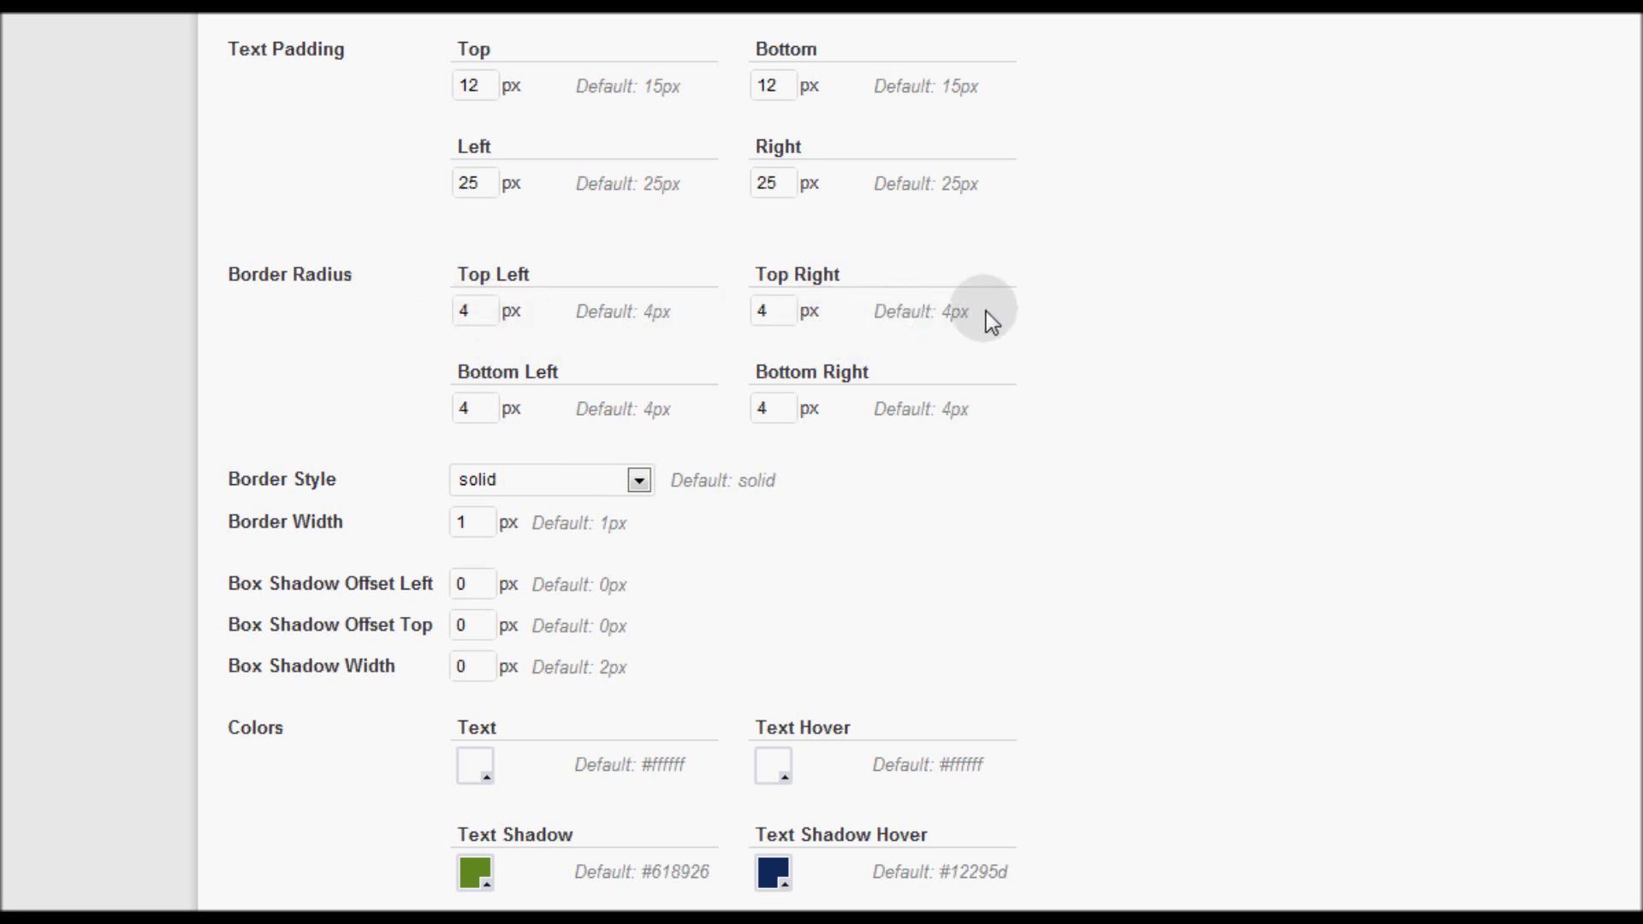
pyautogui.scroll(12, 983, 356)
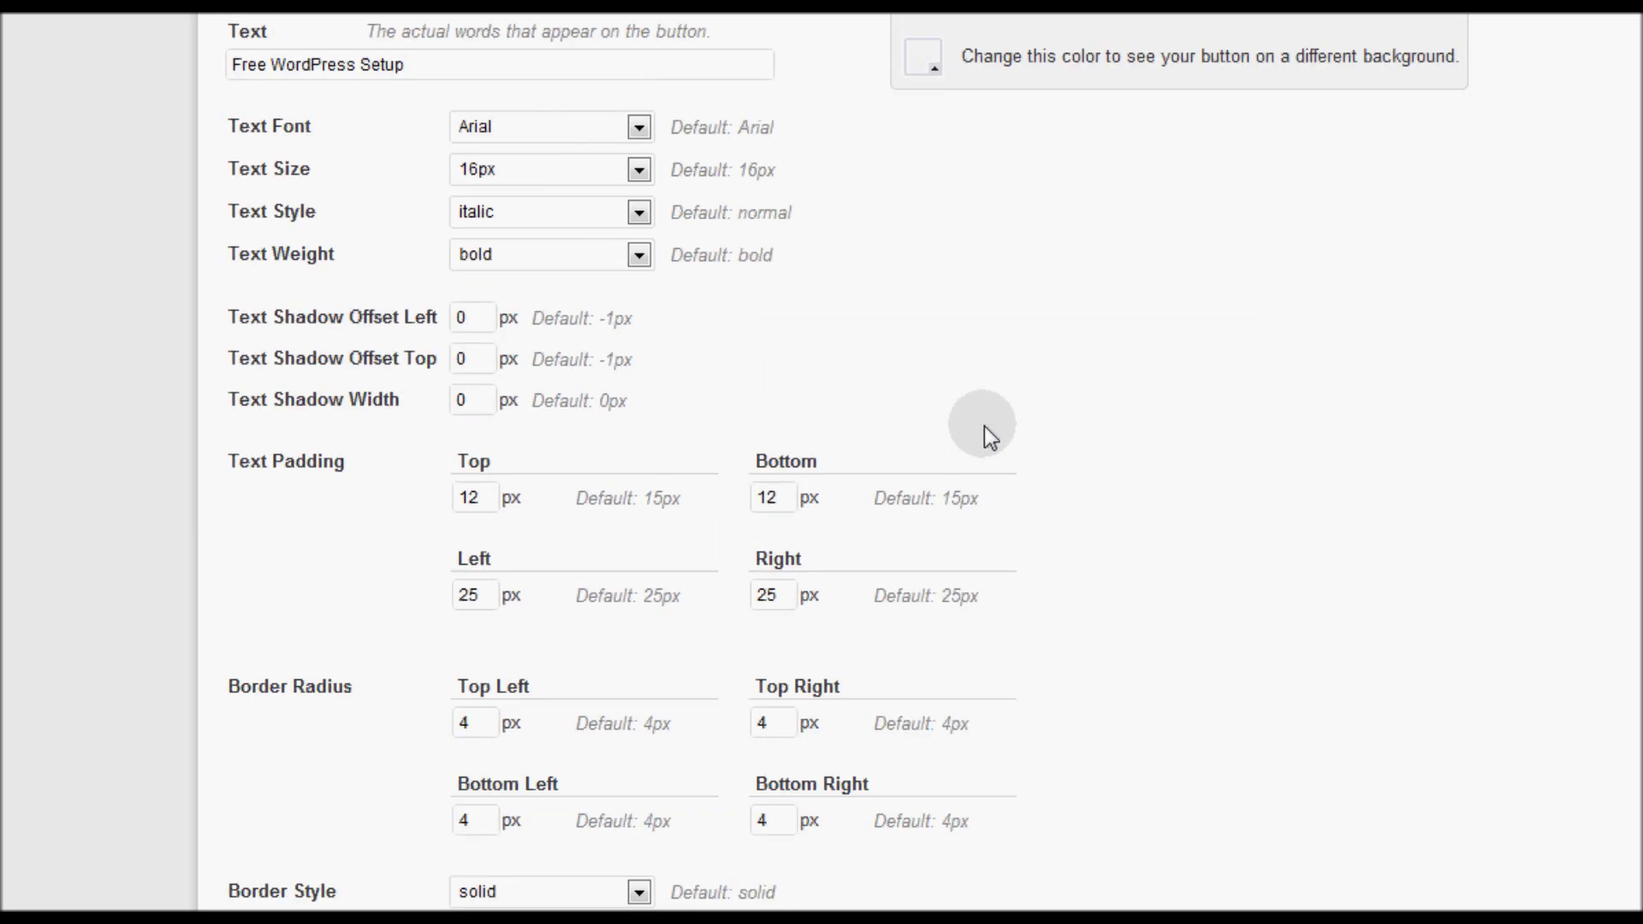
pyautogui.scroll(7, 984, 479)
pyautogui.scroll(-12, 941, 633)
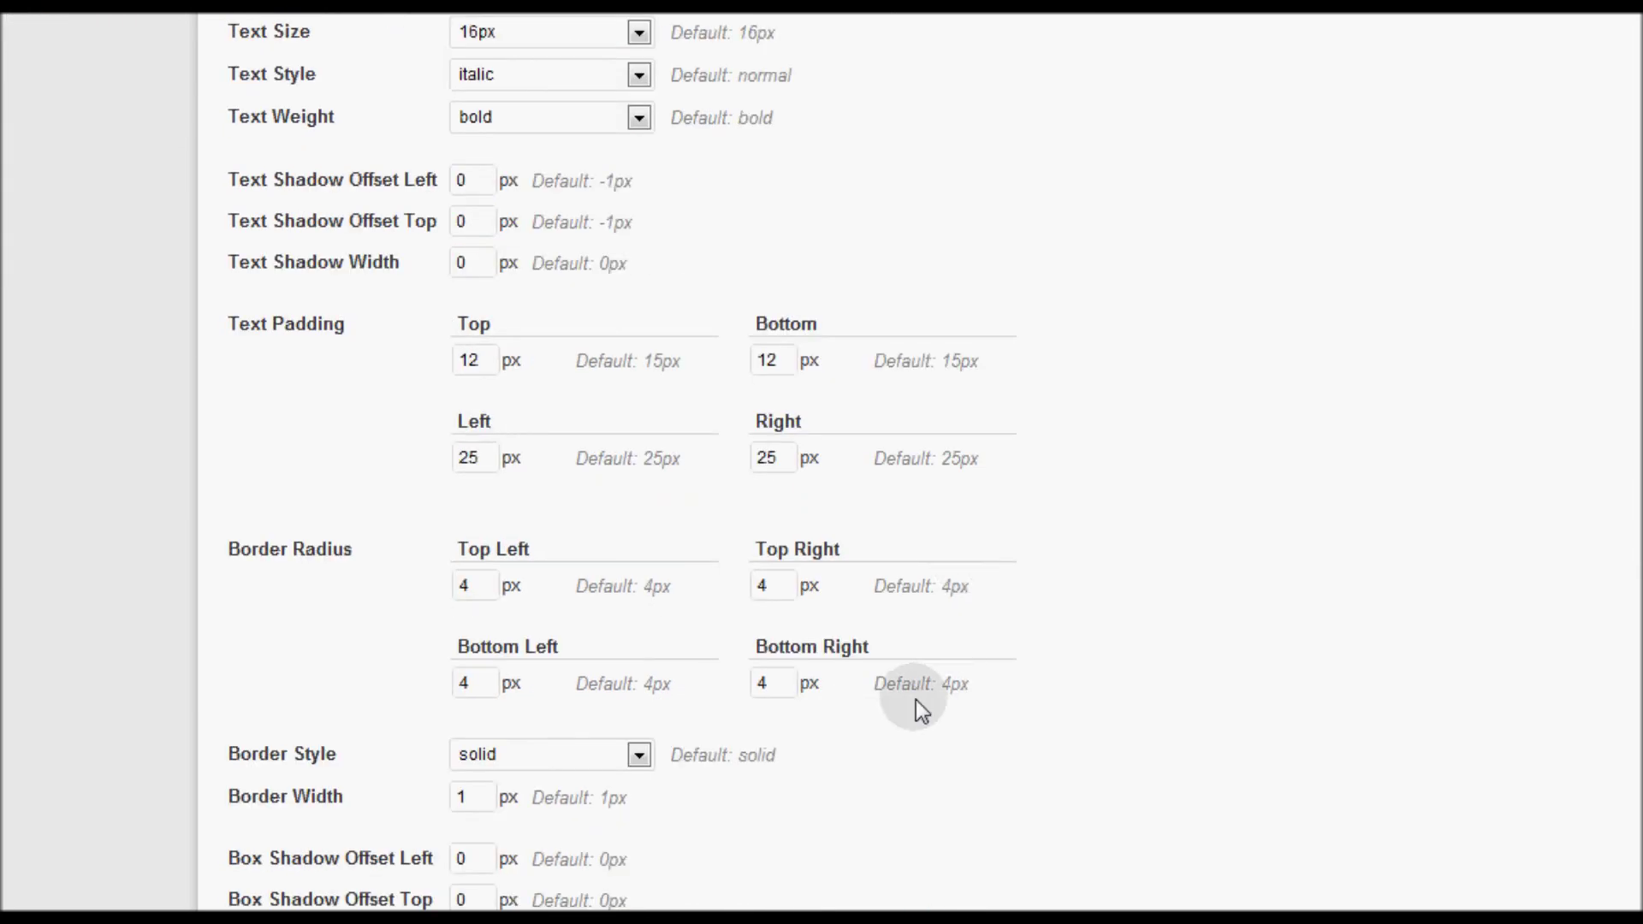
pyautogui.doubleClick(774, 592)
pyautogui.write('10')
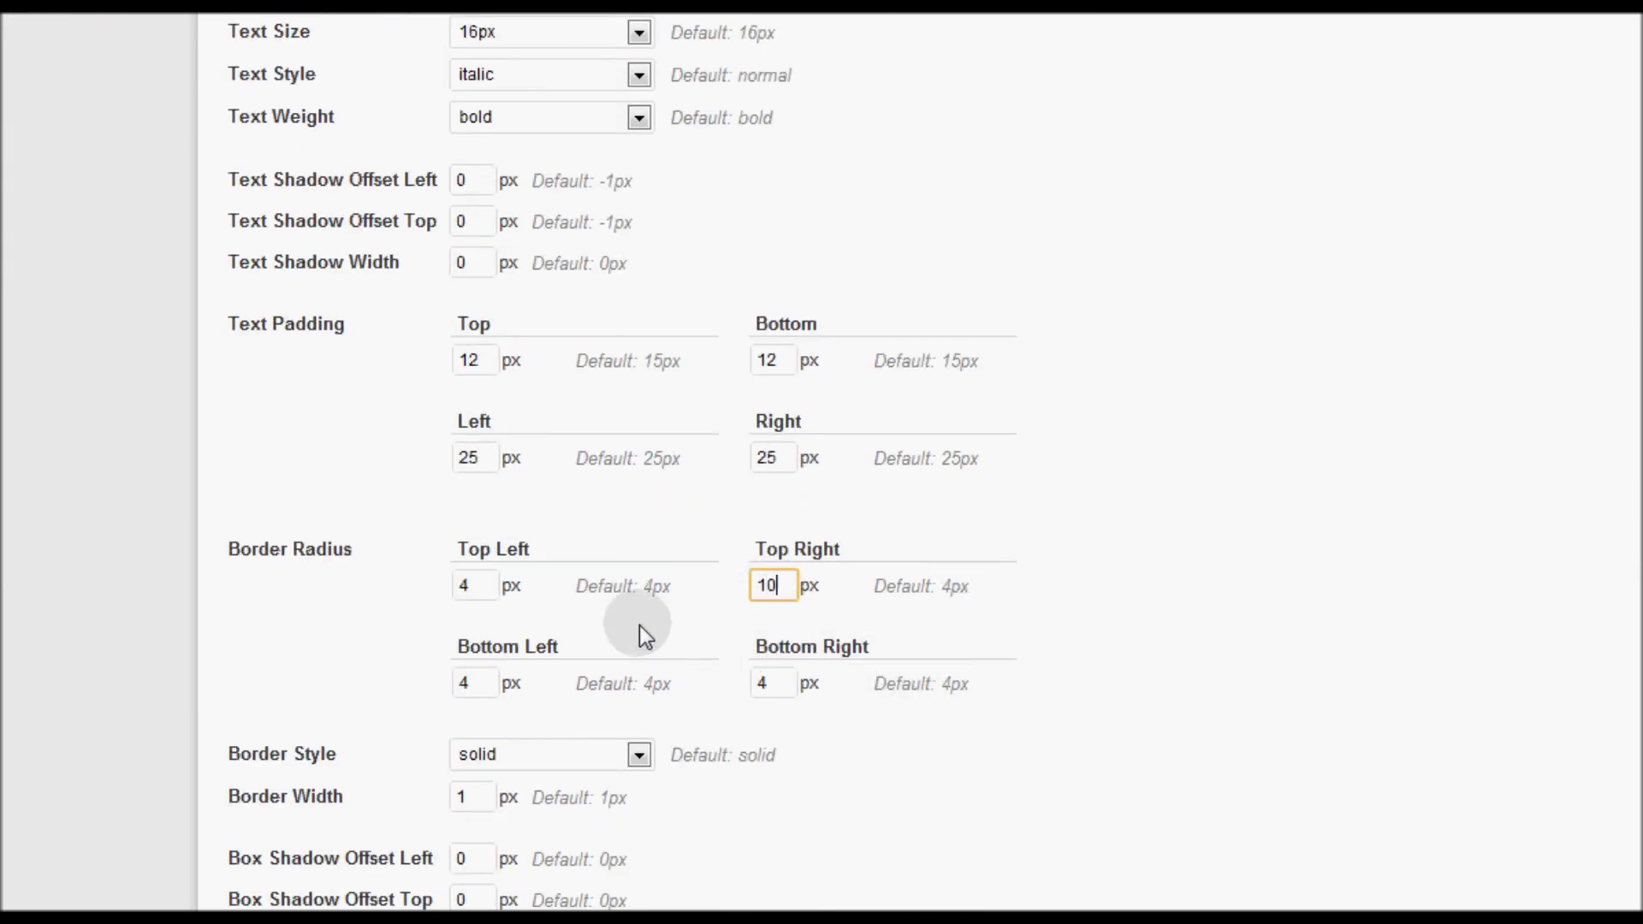
pyautogui.doubleClick(490, 587)
pyautogui.write('10')
pyautogui.click(1152, 540)
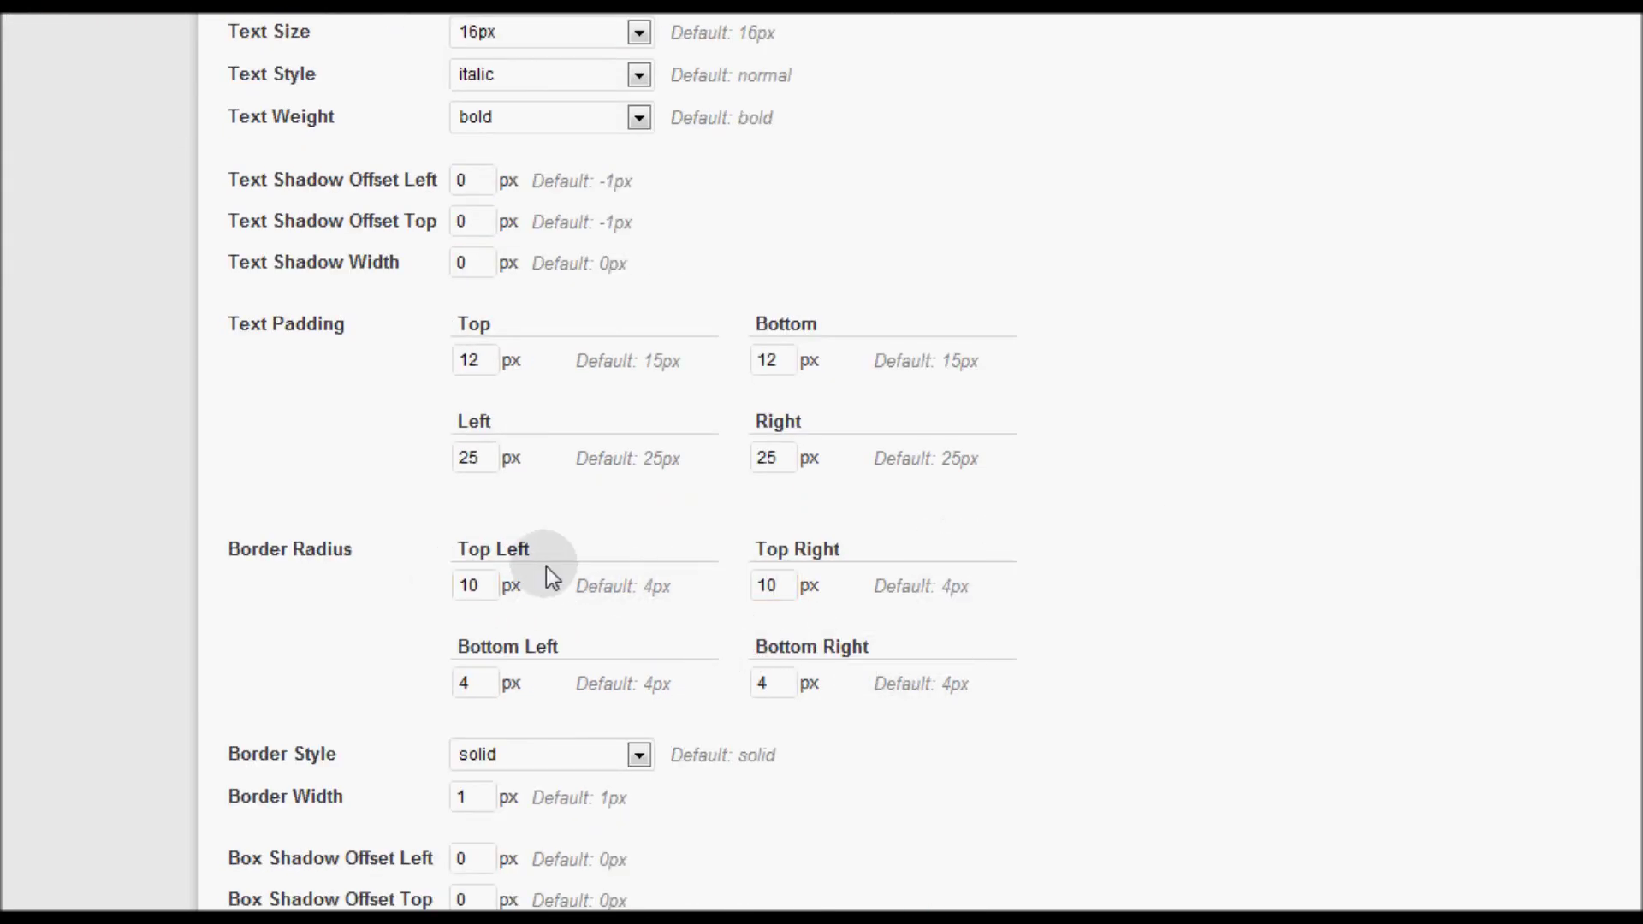
pyautogui.scroll(6, 1144, 541)
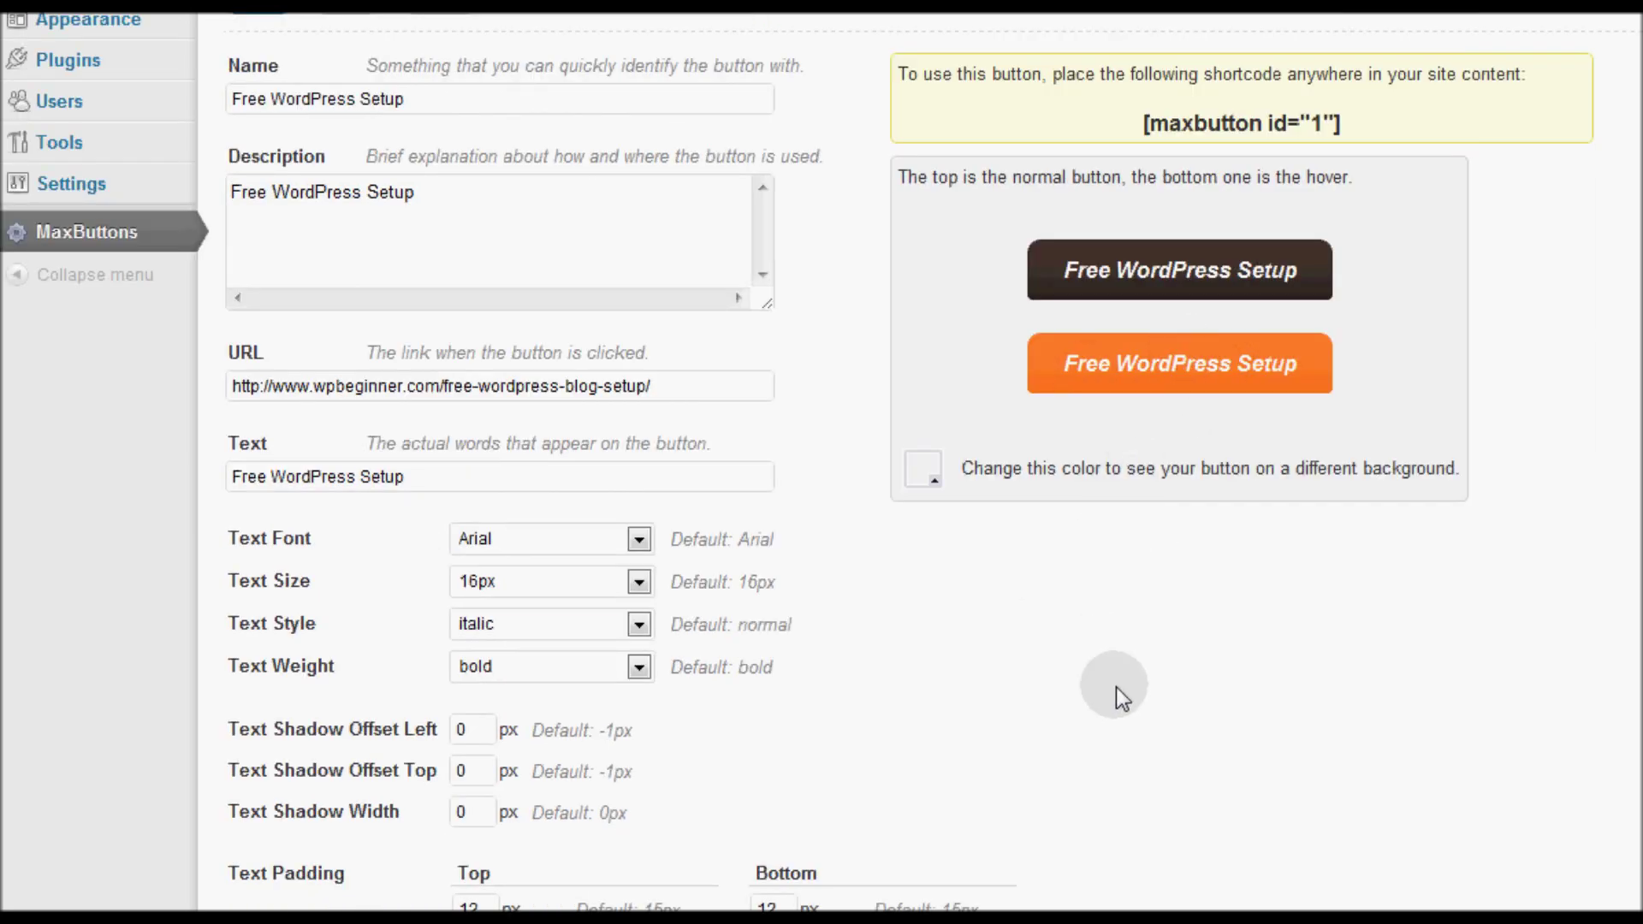
pyautogui.scroll(-6, 1086, 748)
pyautogui.moveTo(486, 682); pyautogui.dragTo(413, 681)
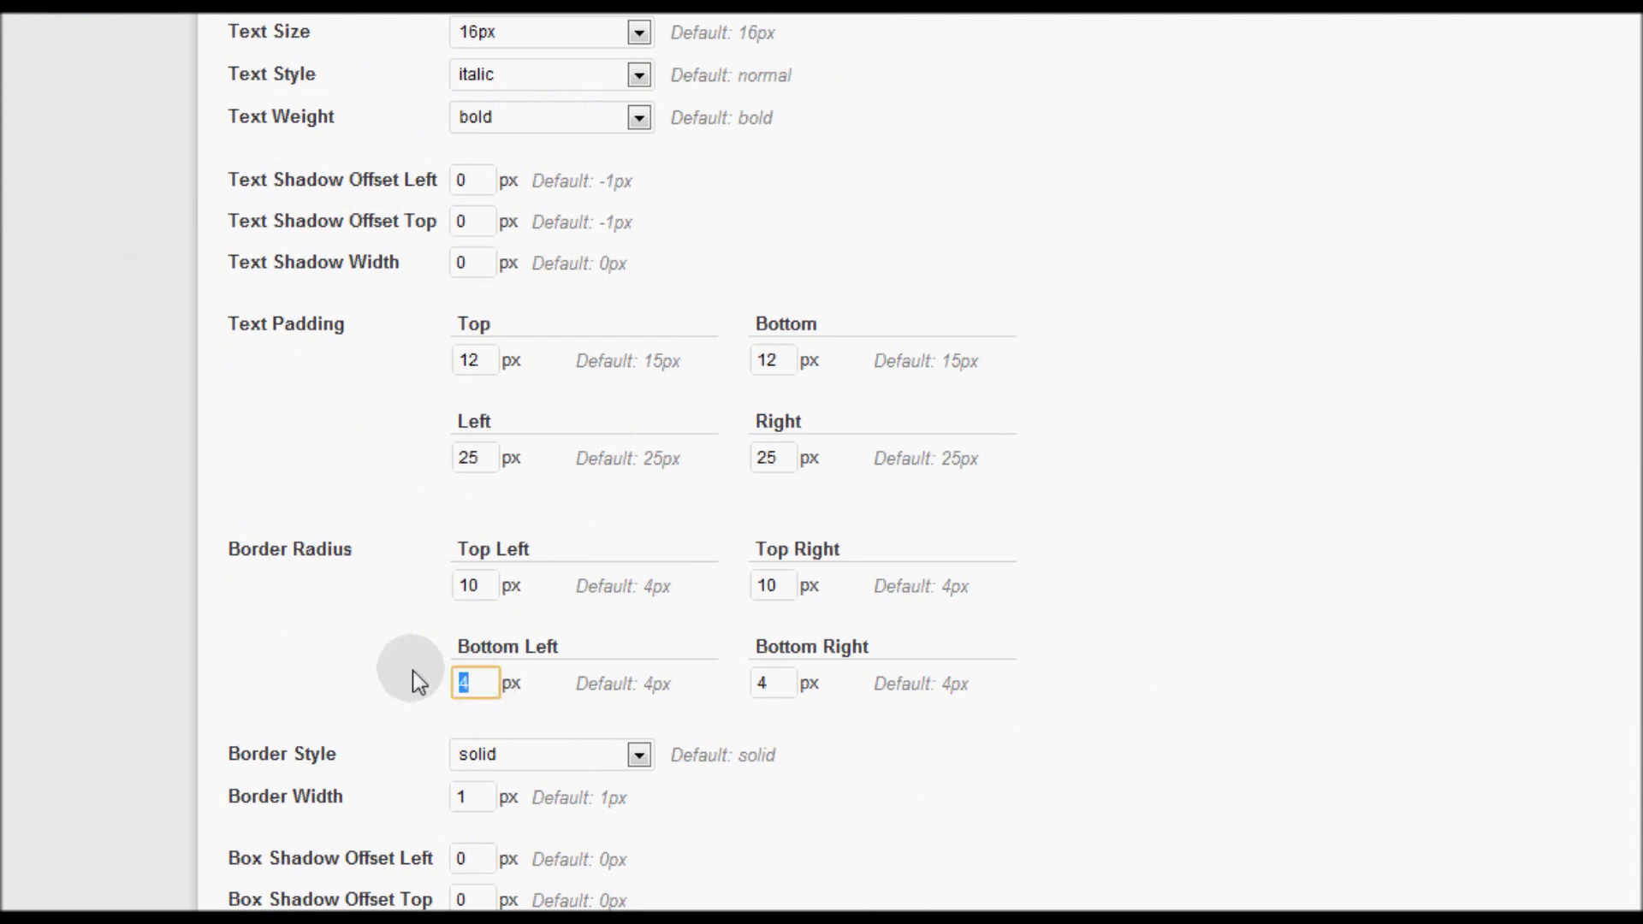
pyautogui.write('10')
pyautogui.doubleClick(759, 682)
pyautogui.write('10')
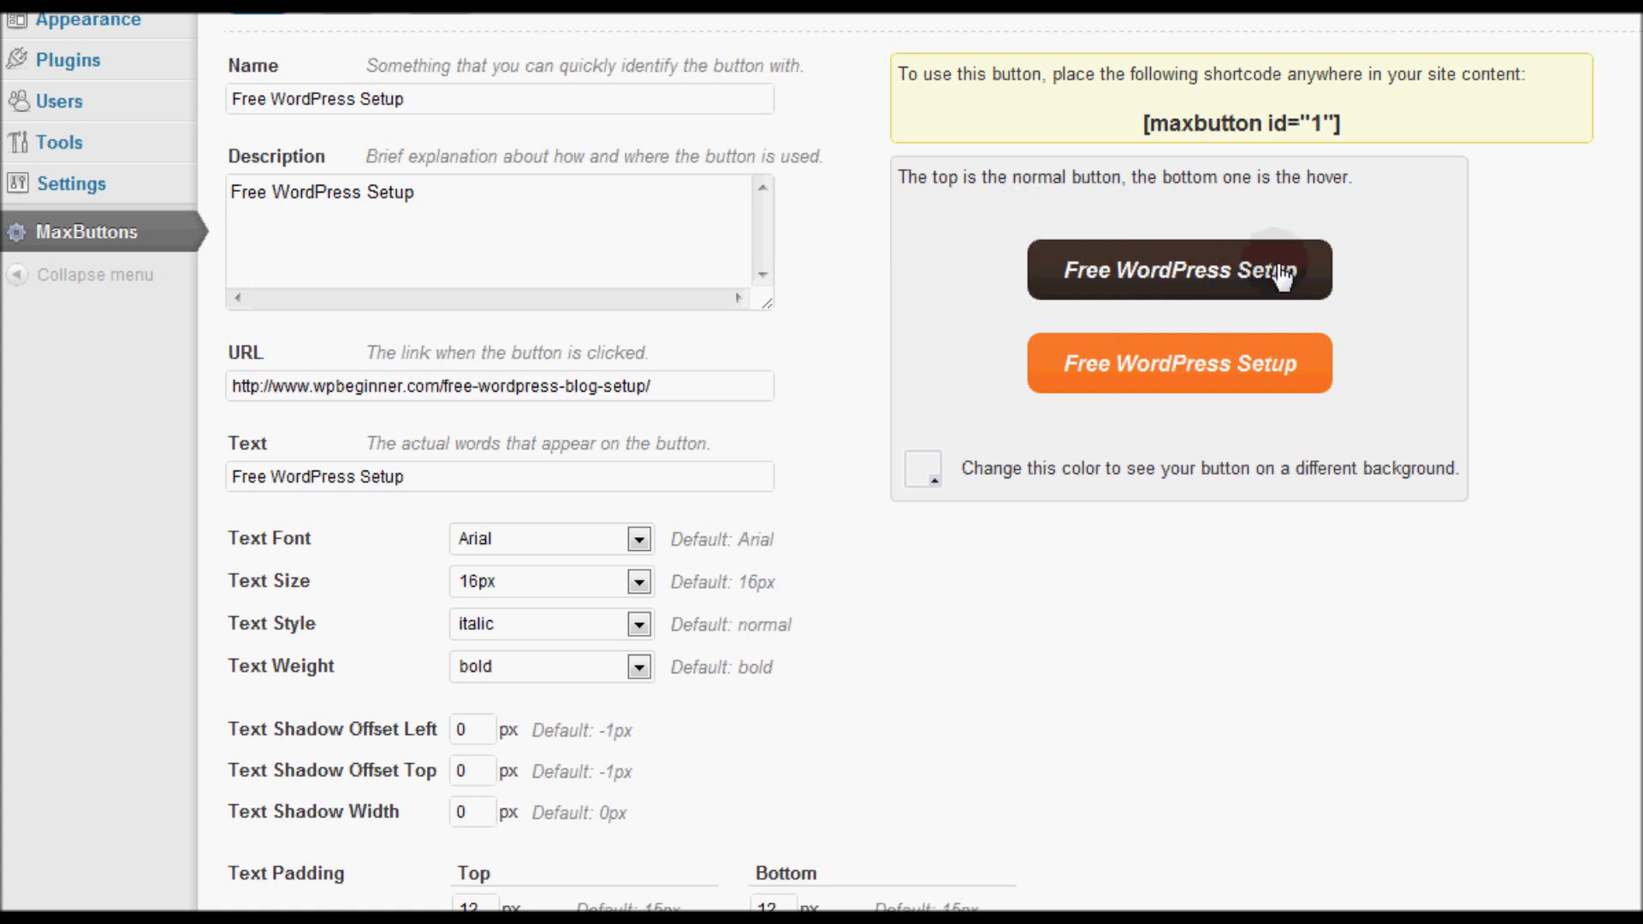
pyautogui.scroll(-8, 1098, 642)
pyautogui.scroll(-2, 616, 854)
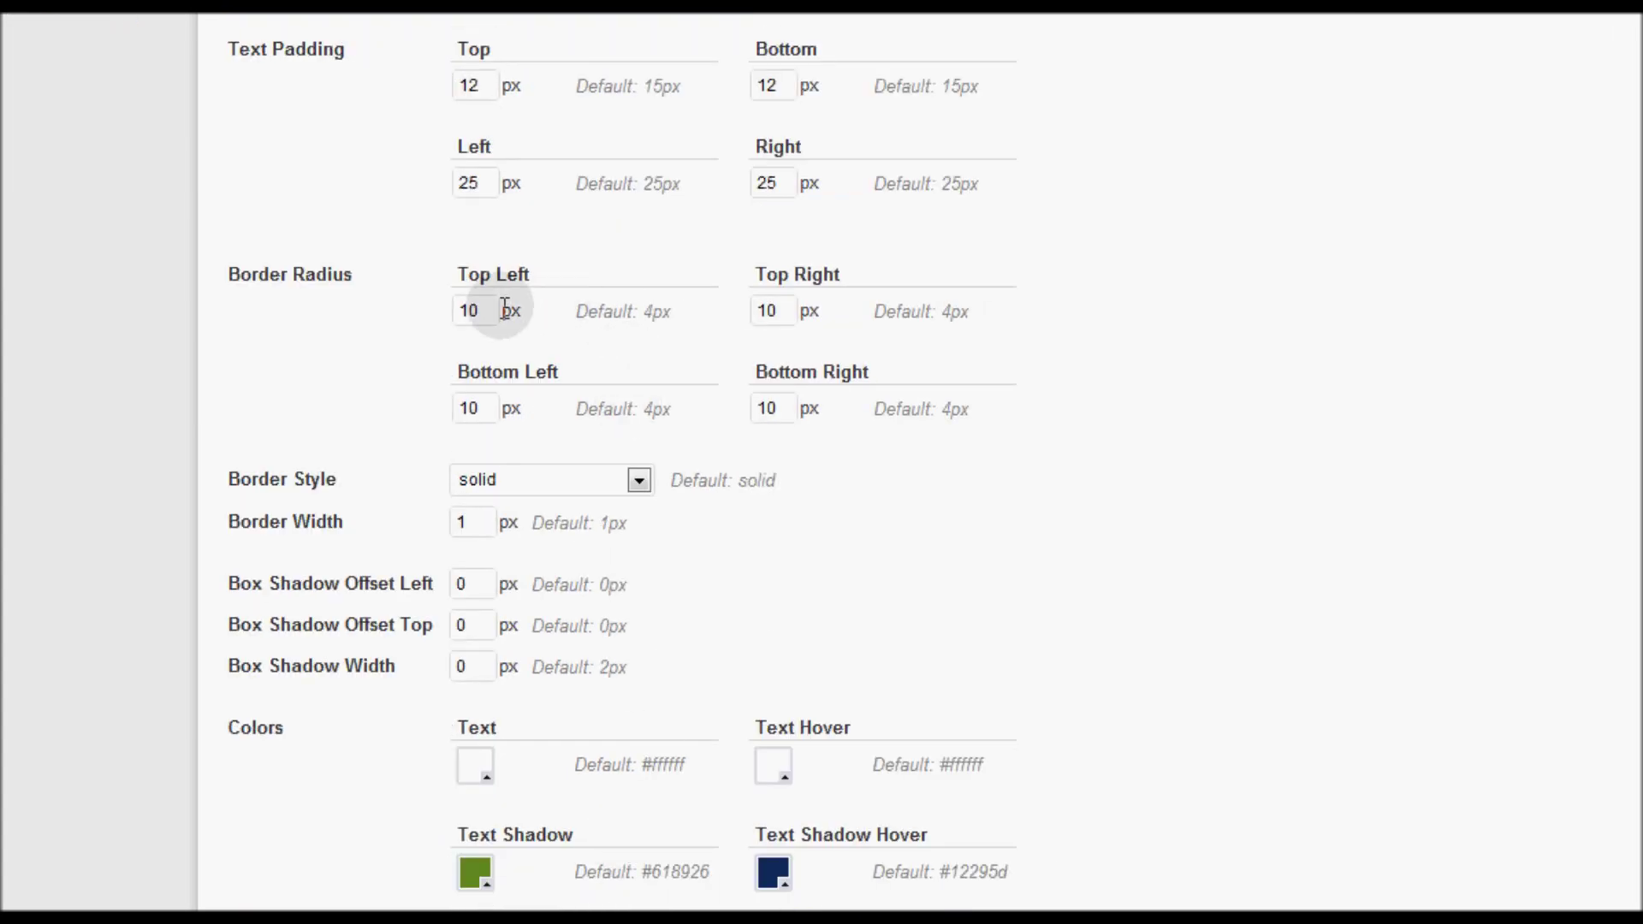
pyautogui.doubleClick(475, 311)
pyautogui.write('4')
pyautogui.doubleClick(773, 311)
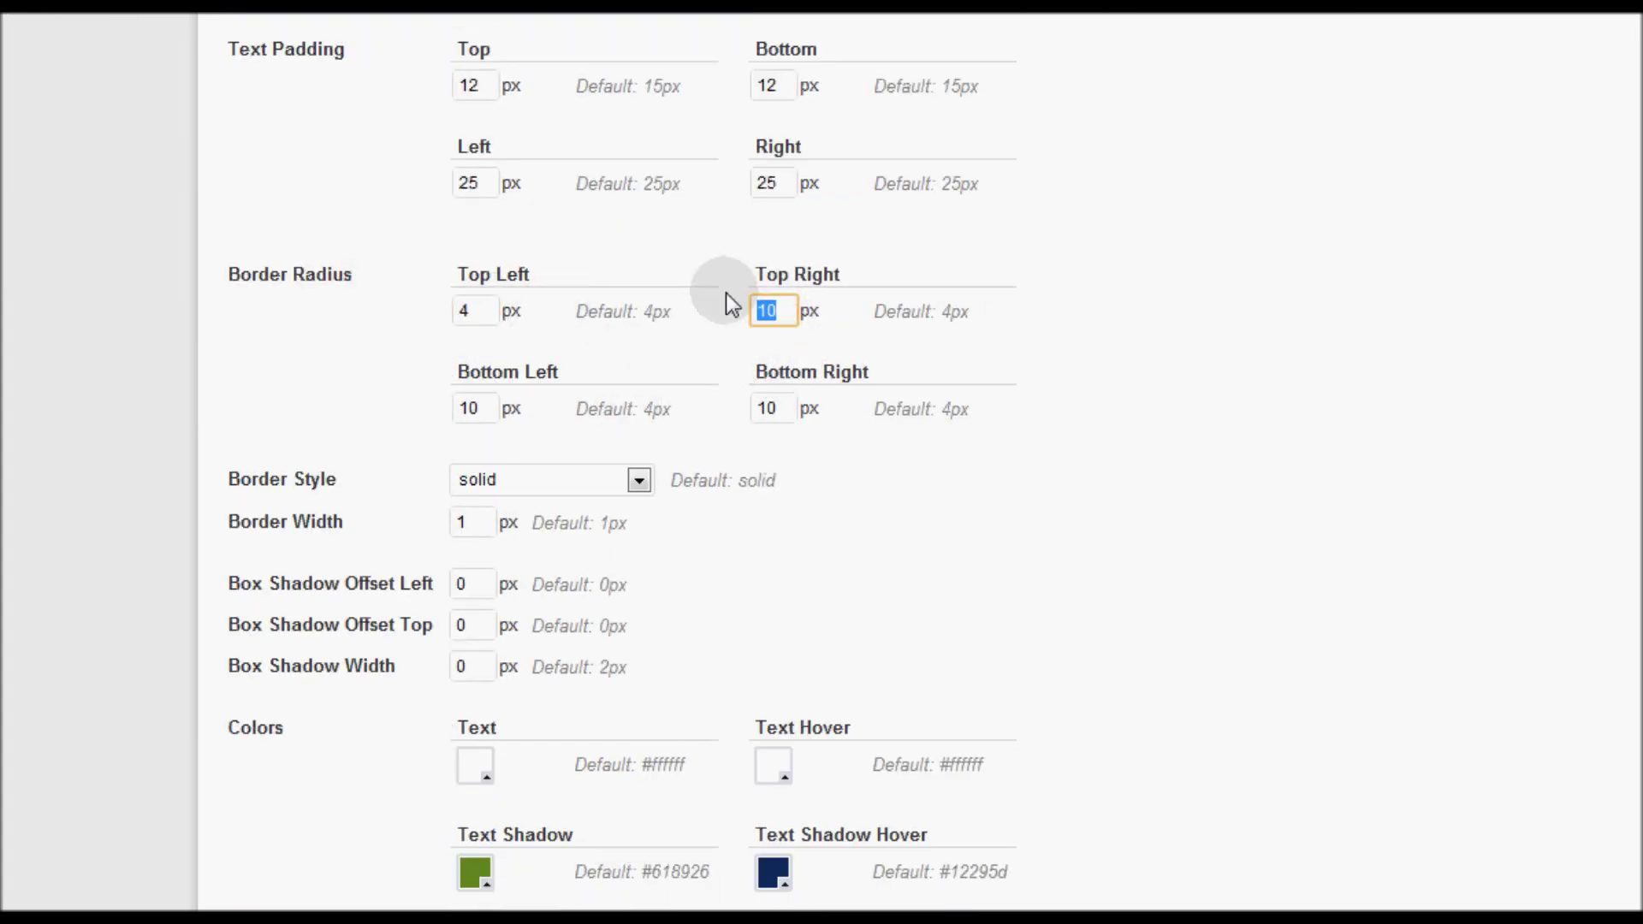
pyautogui.write('4')
pyautogui.doubleClick(770, 408)
pyautogui.write('4')
pyautogui.doubleClick(471, 408)
pyautogui.write('4')
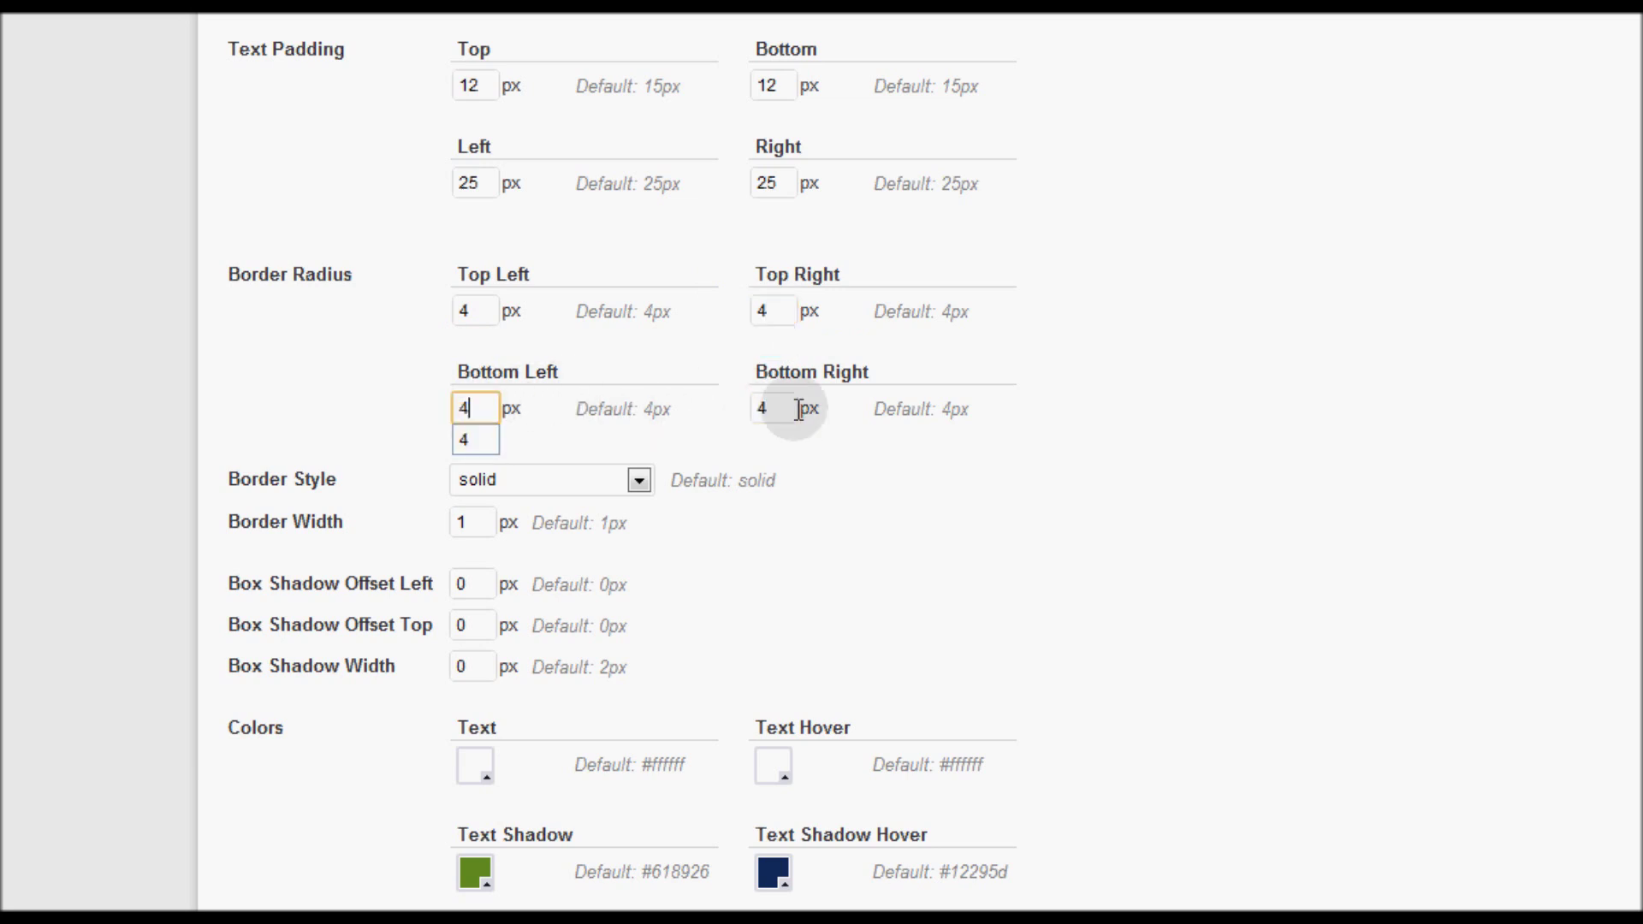
pyautogui.click(1166, 387)
pyautogui.click(950, 480)
pyautogui.scroll(-2, 681, 380)
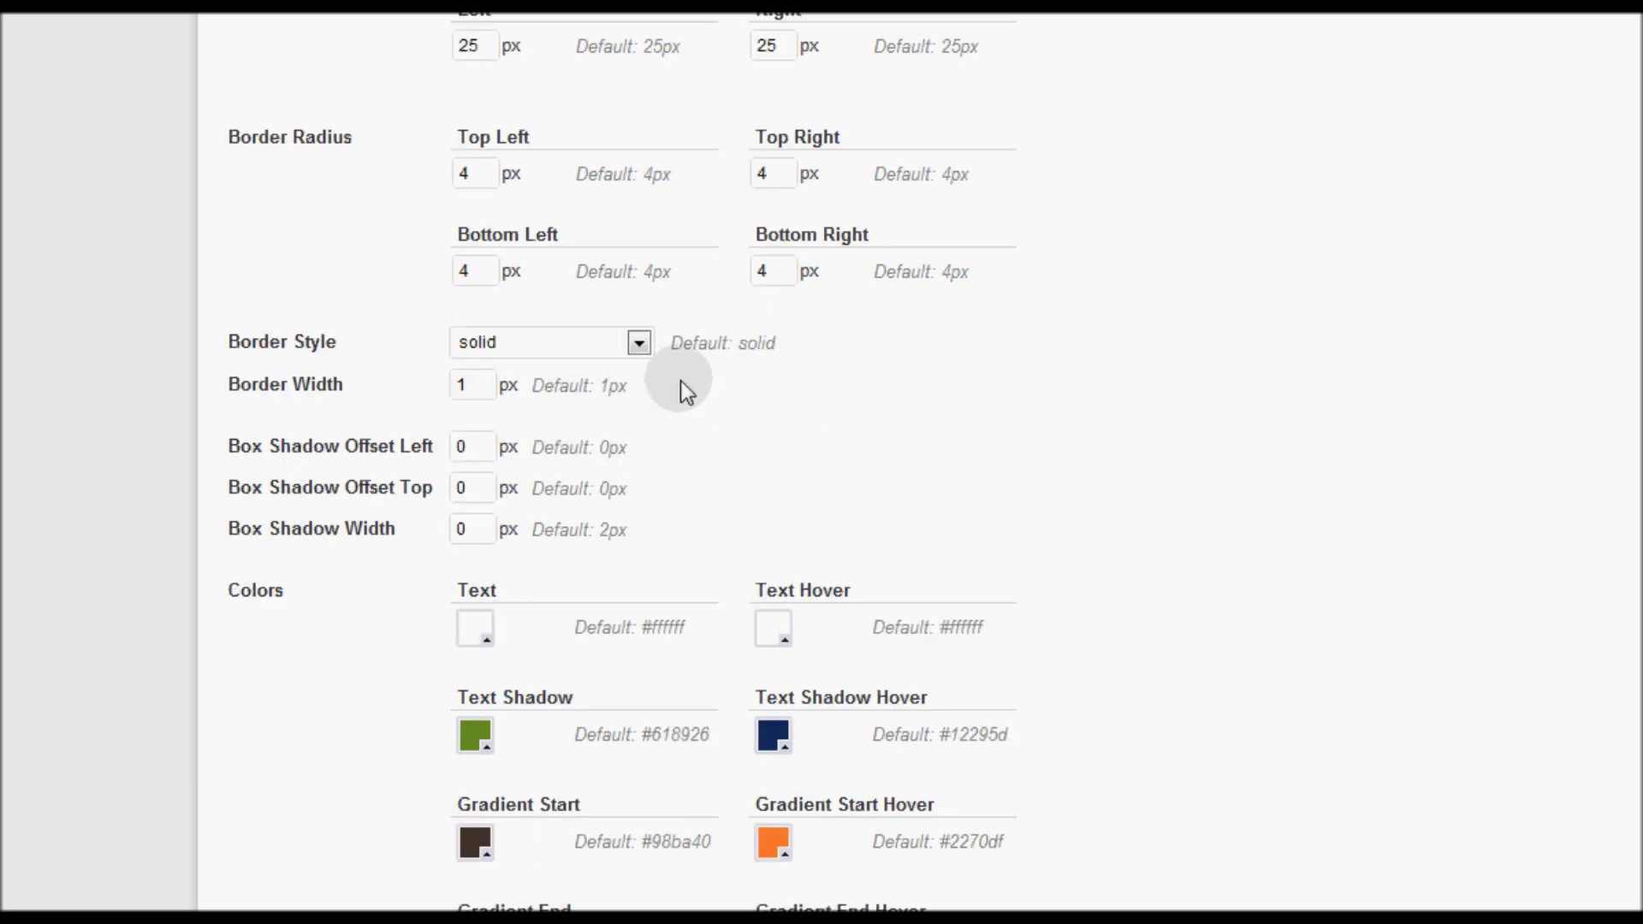
# - Keep the solid border style with its 1px border width
pyautogui.click(639, 345)
pyautogui.click(640, 345)
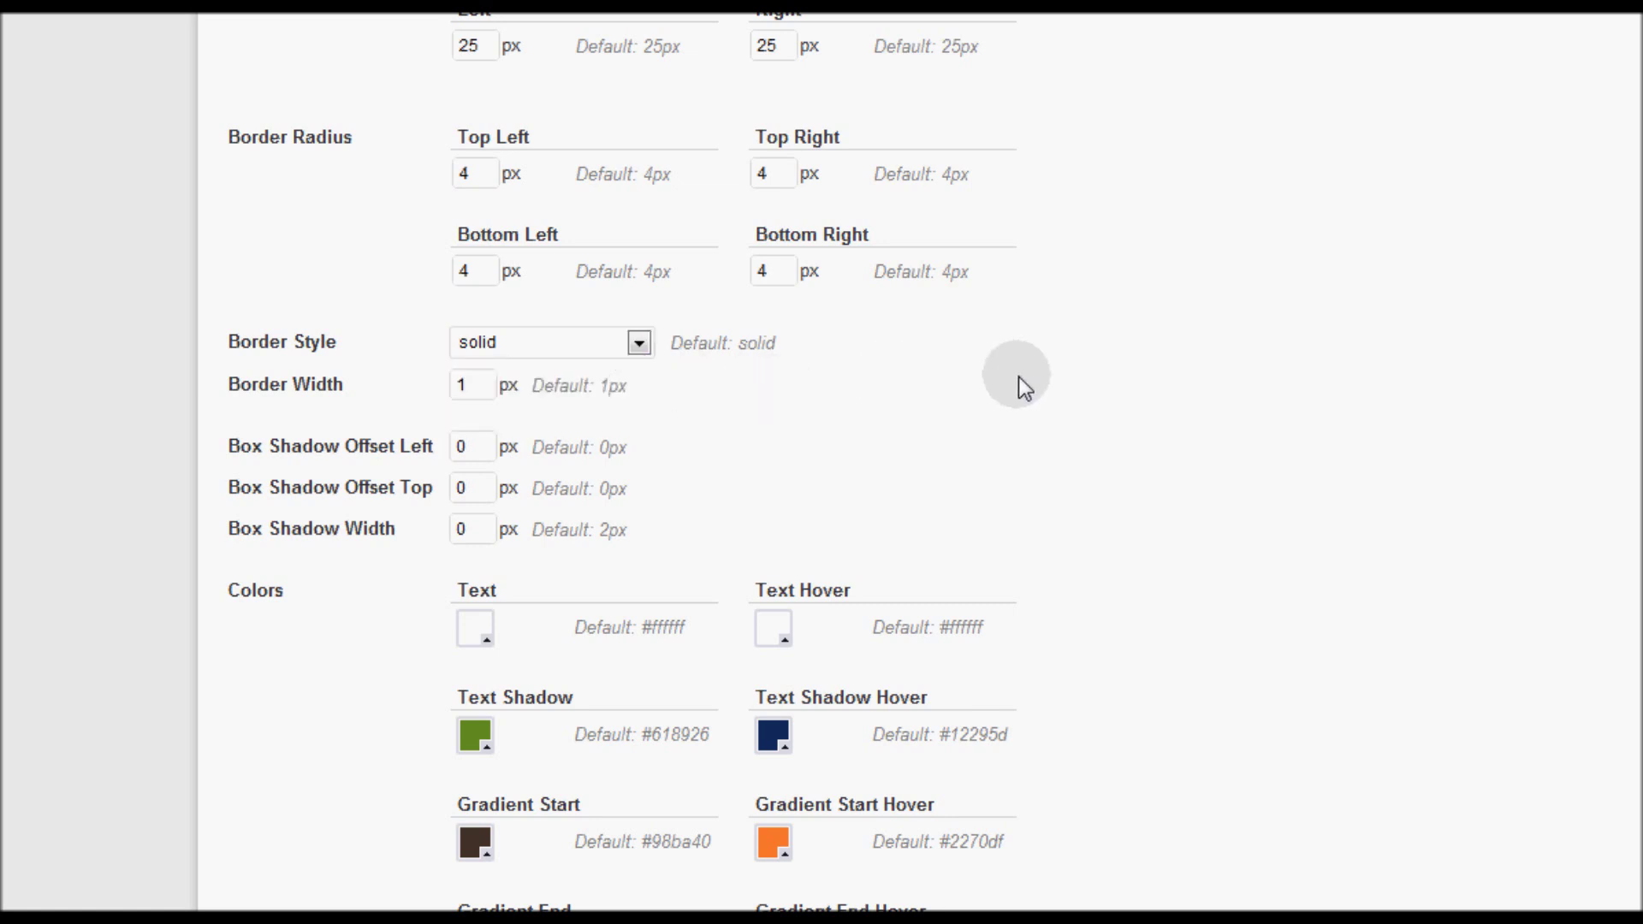
pyautogui.click(466, 385)
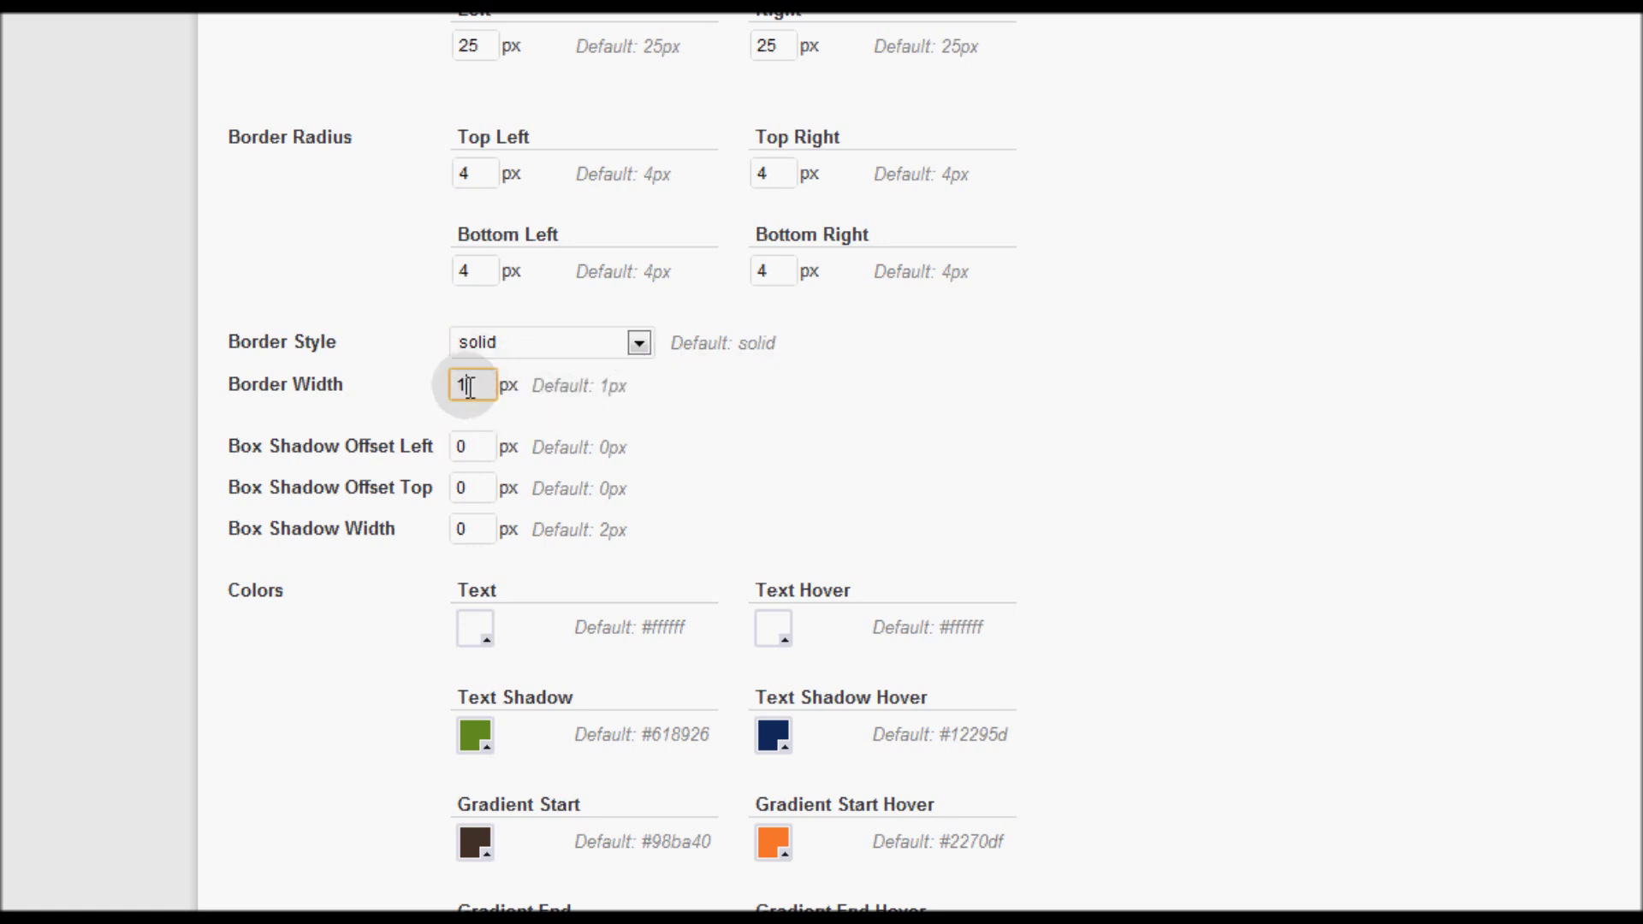
pyautogui.click(832, 411)
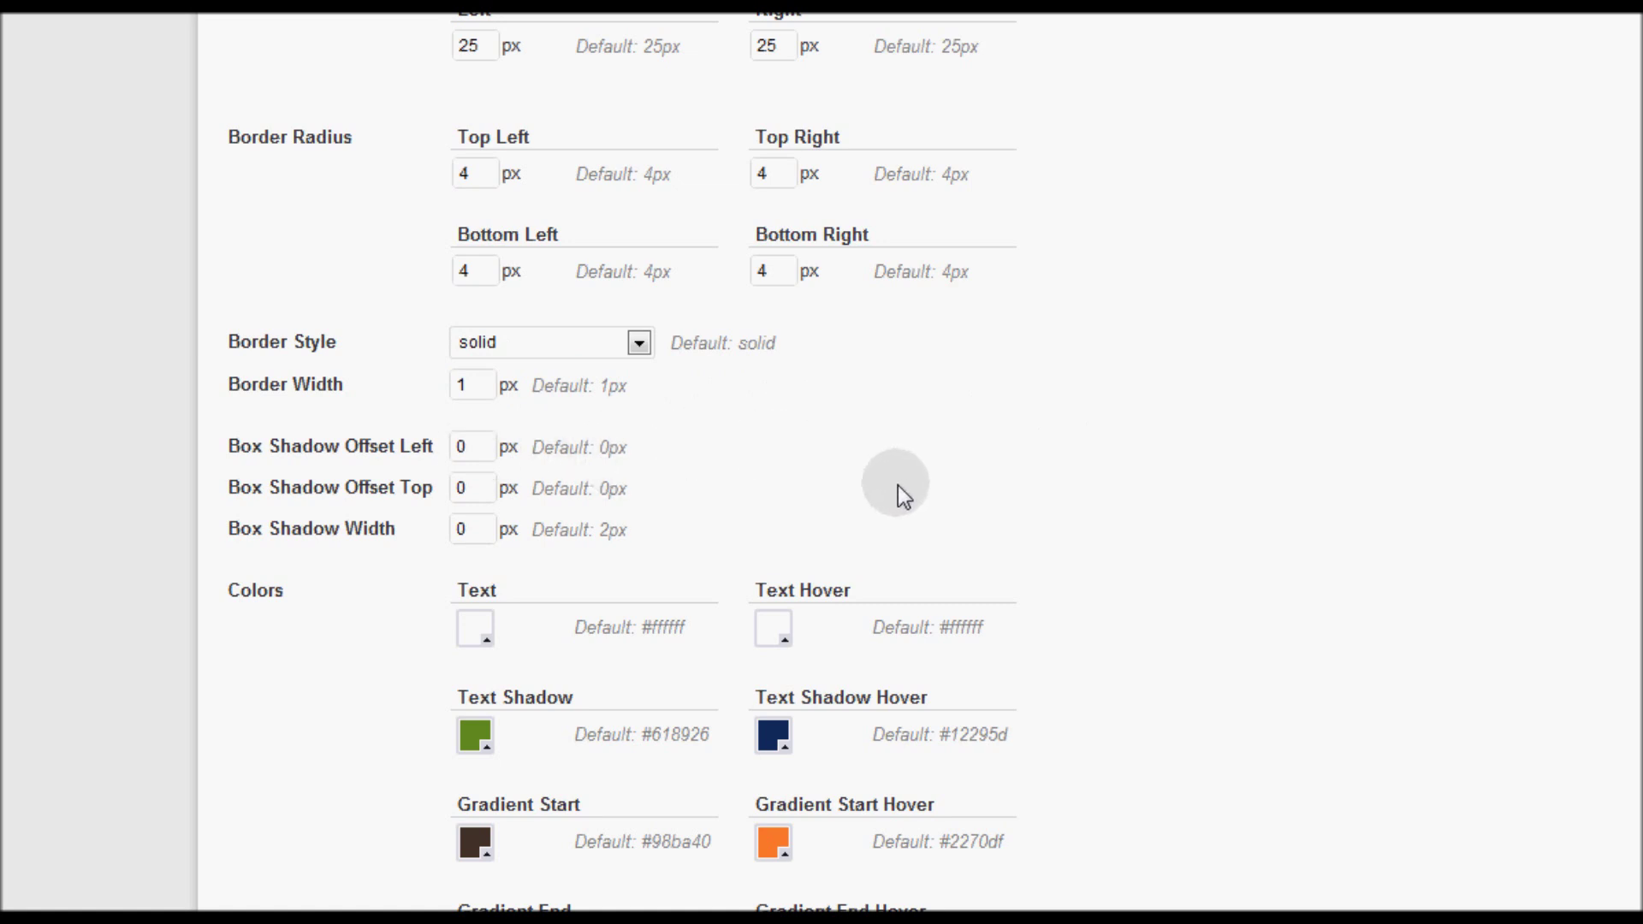
# - Give the box shadow a 2 px width and 1 px top and left offsets
pyautogui.scroll(-3, 881, 470)
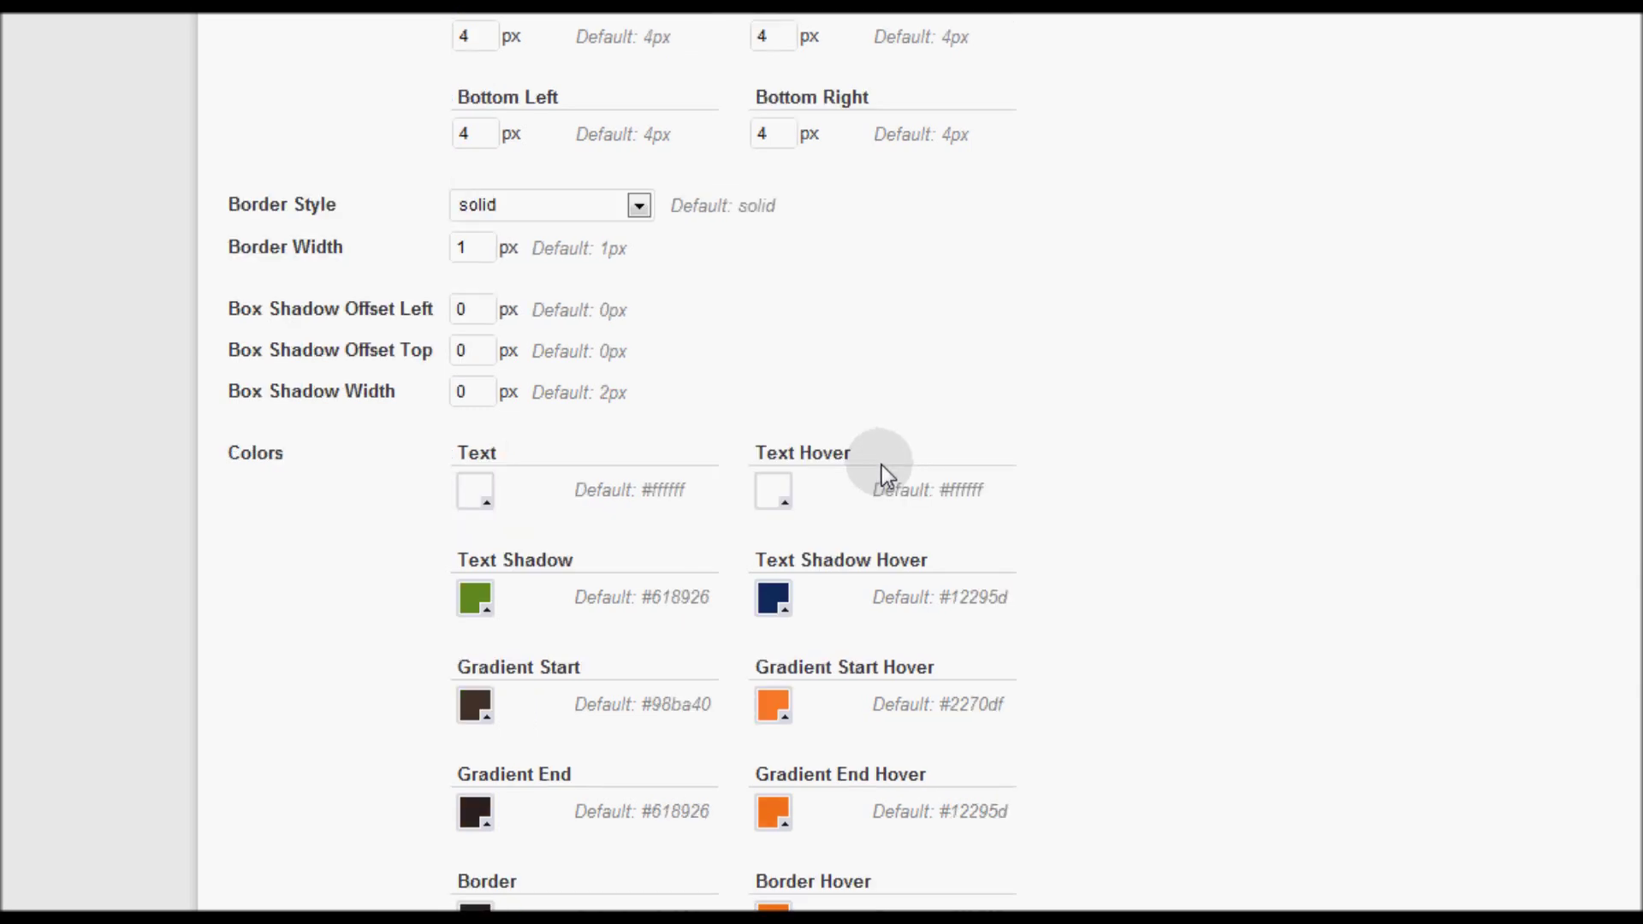
pyautogui.doubleClick(481, 310)
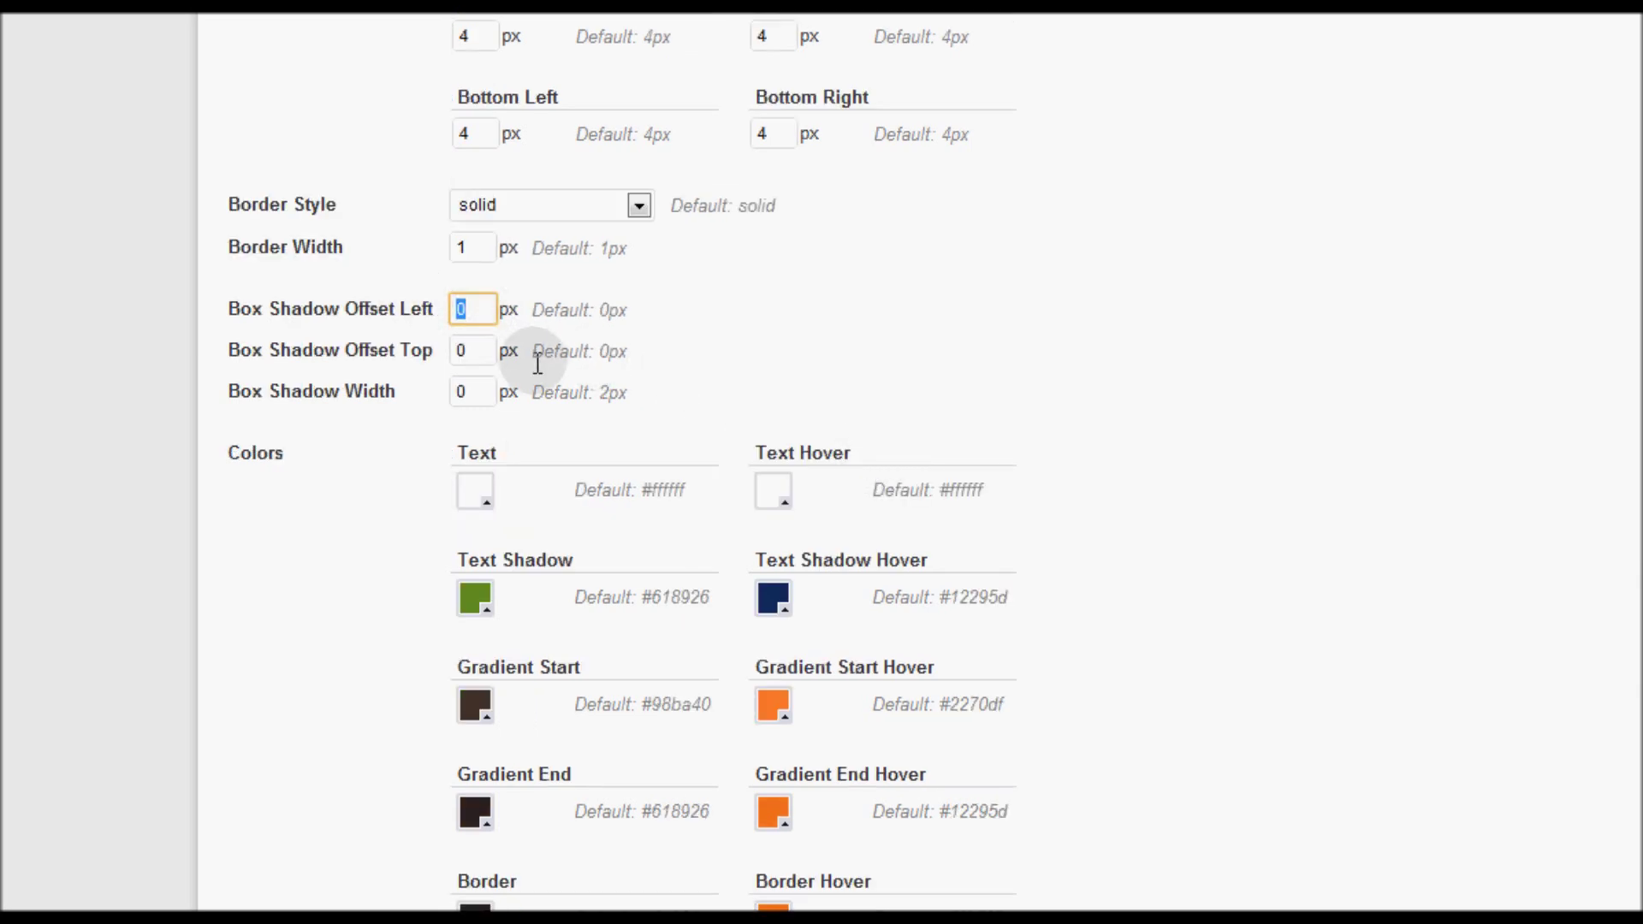
pyautogui.doubleClick(479, 391)
pyautogui.write('2')
pyautogui.doubleClick(472, 351)
pyautogui.write('1')
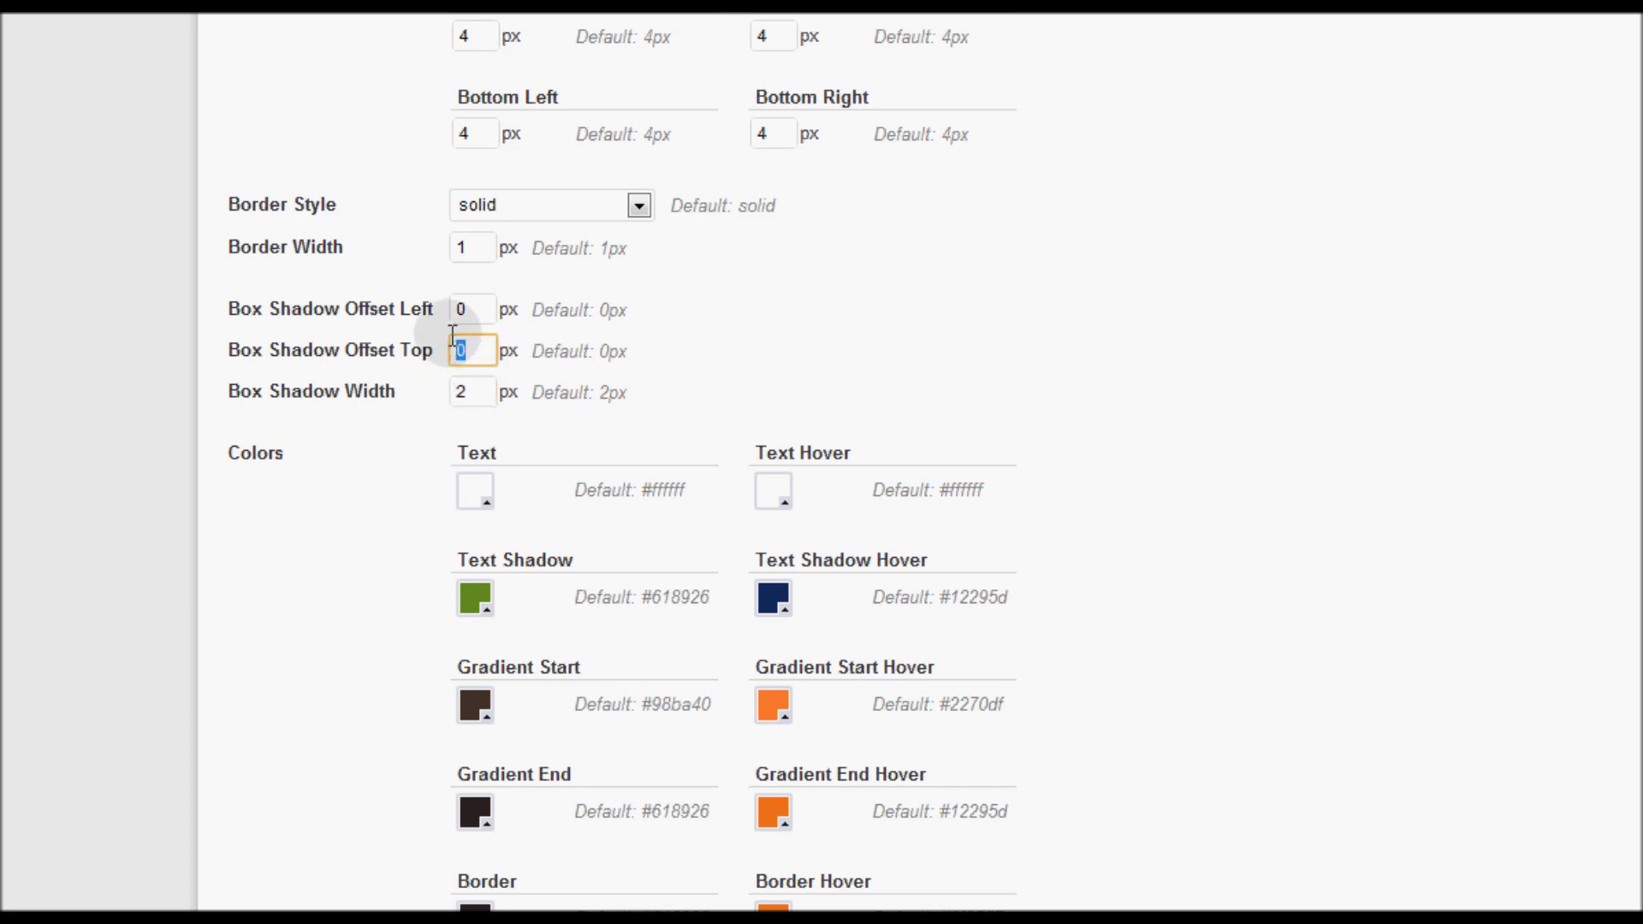
pyautogui.doubleClick(469, 310)
pyautogui.write('1')
# - After previewing, reset the shadow's left offset, top offset and width to 0 px
pyautogui.scroll(20, 1077, 481)
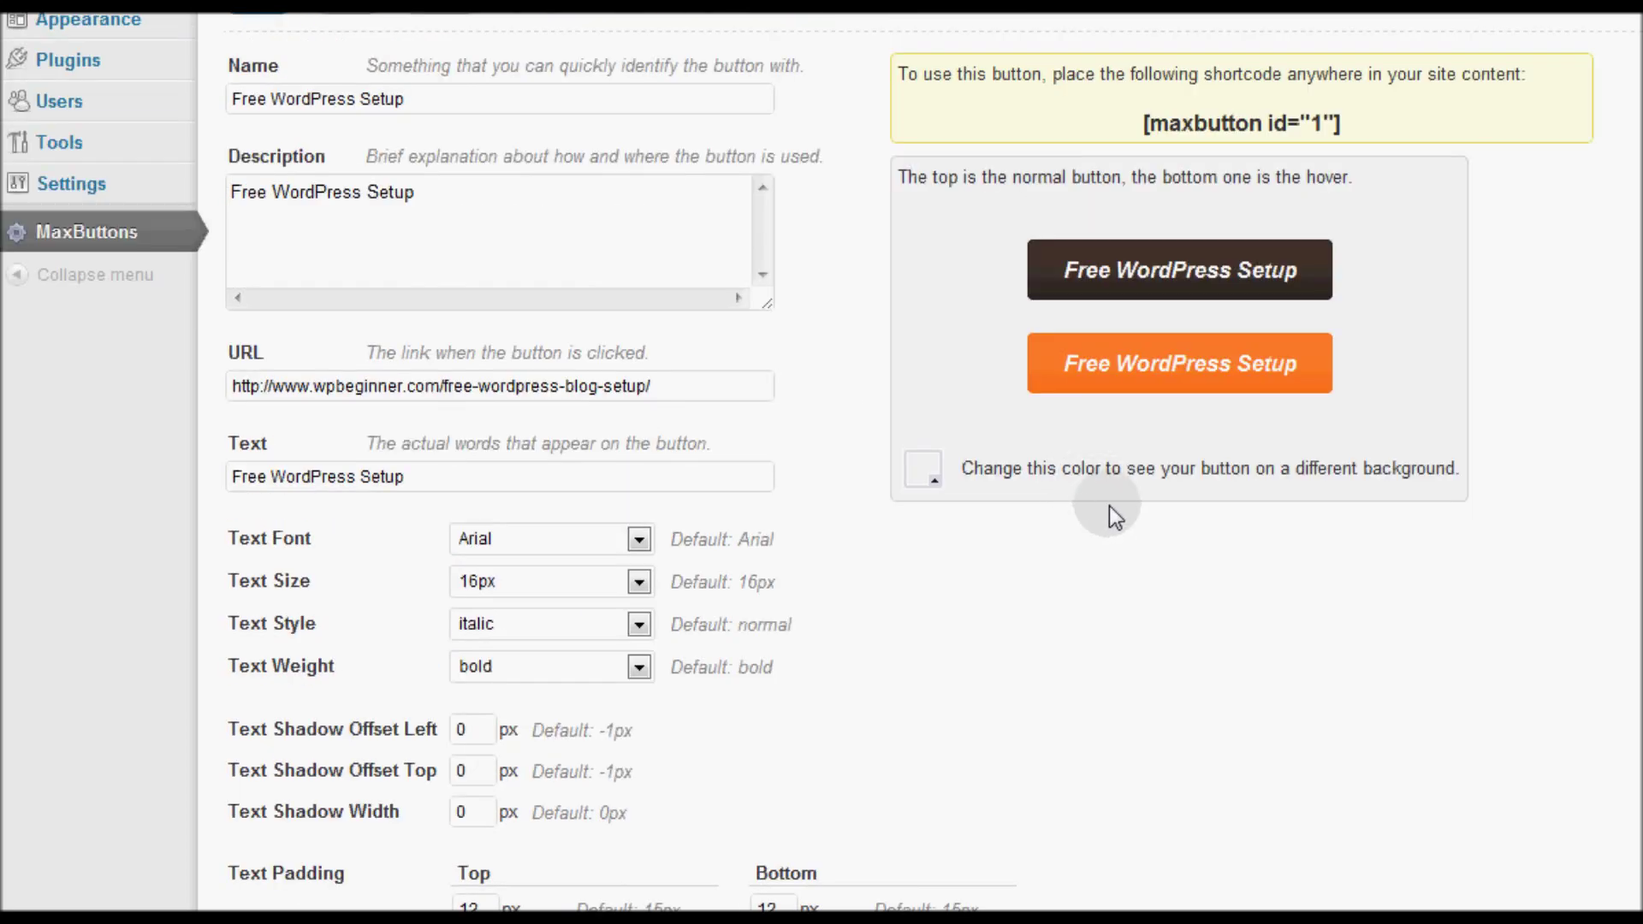
pyautogui.scroll(-18, 1117, 522)
pyautogui.scroll(13, 1163, 323)
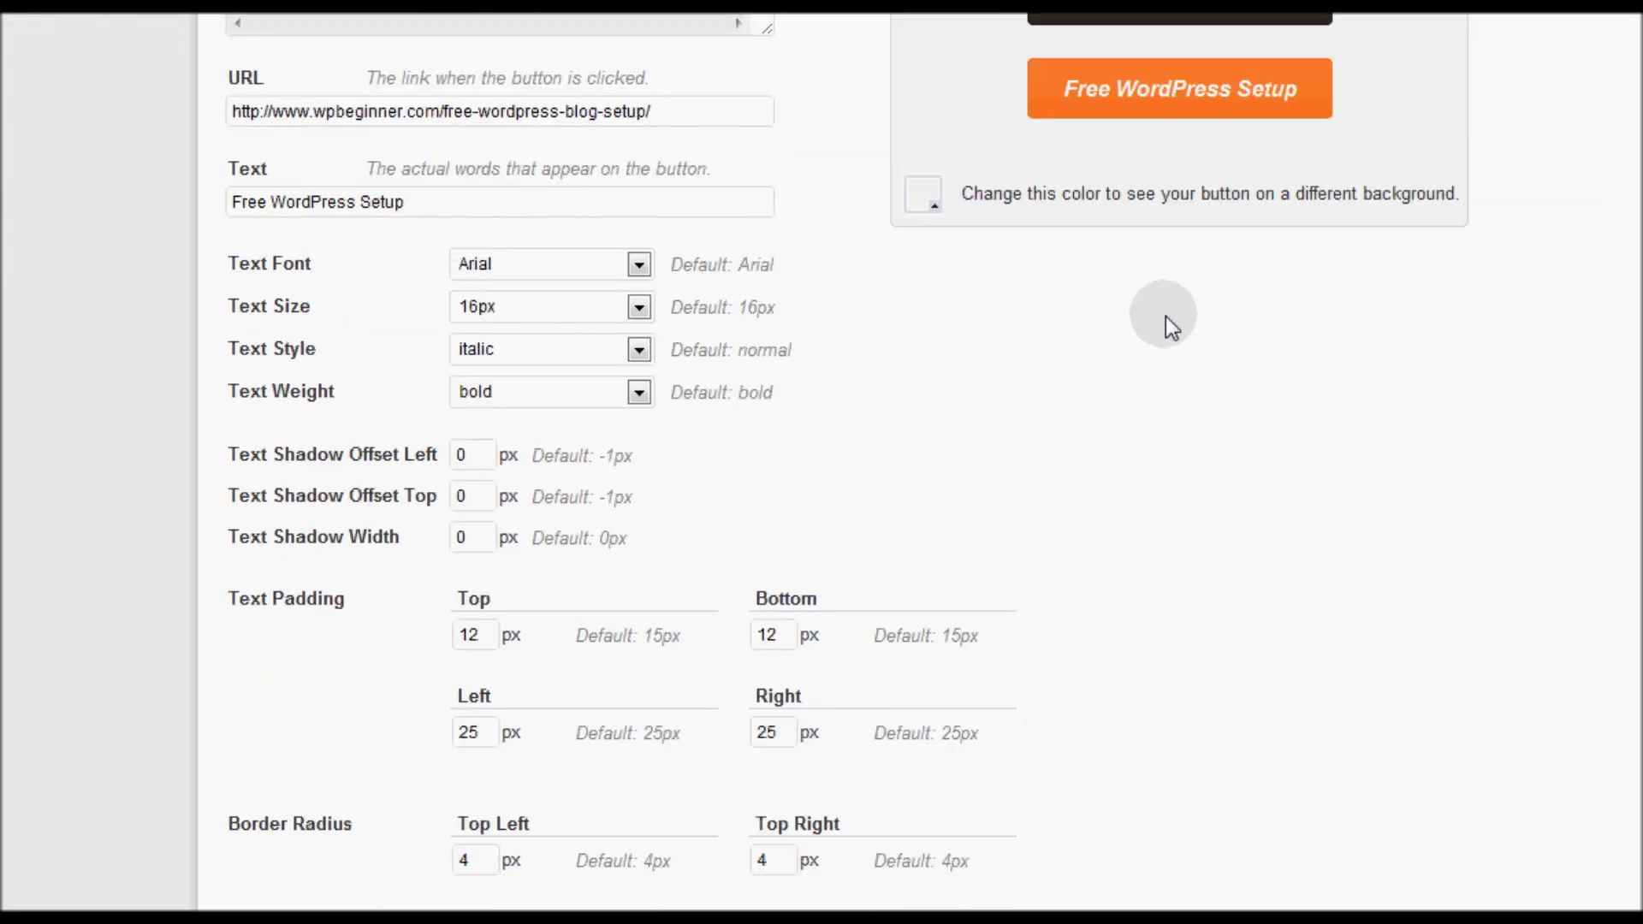
pyautogui.scroll(-10, 1311, 583)
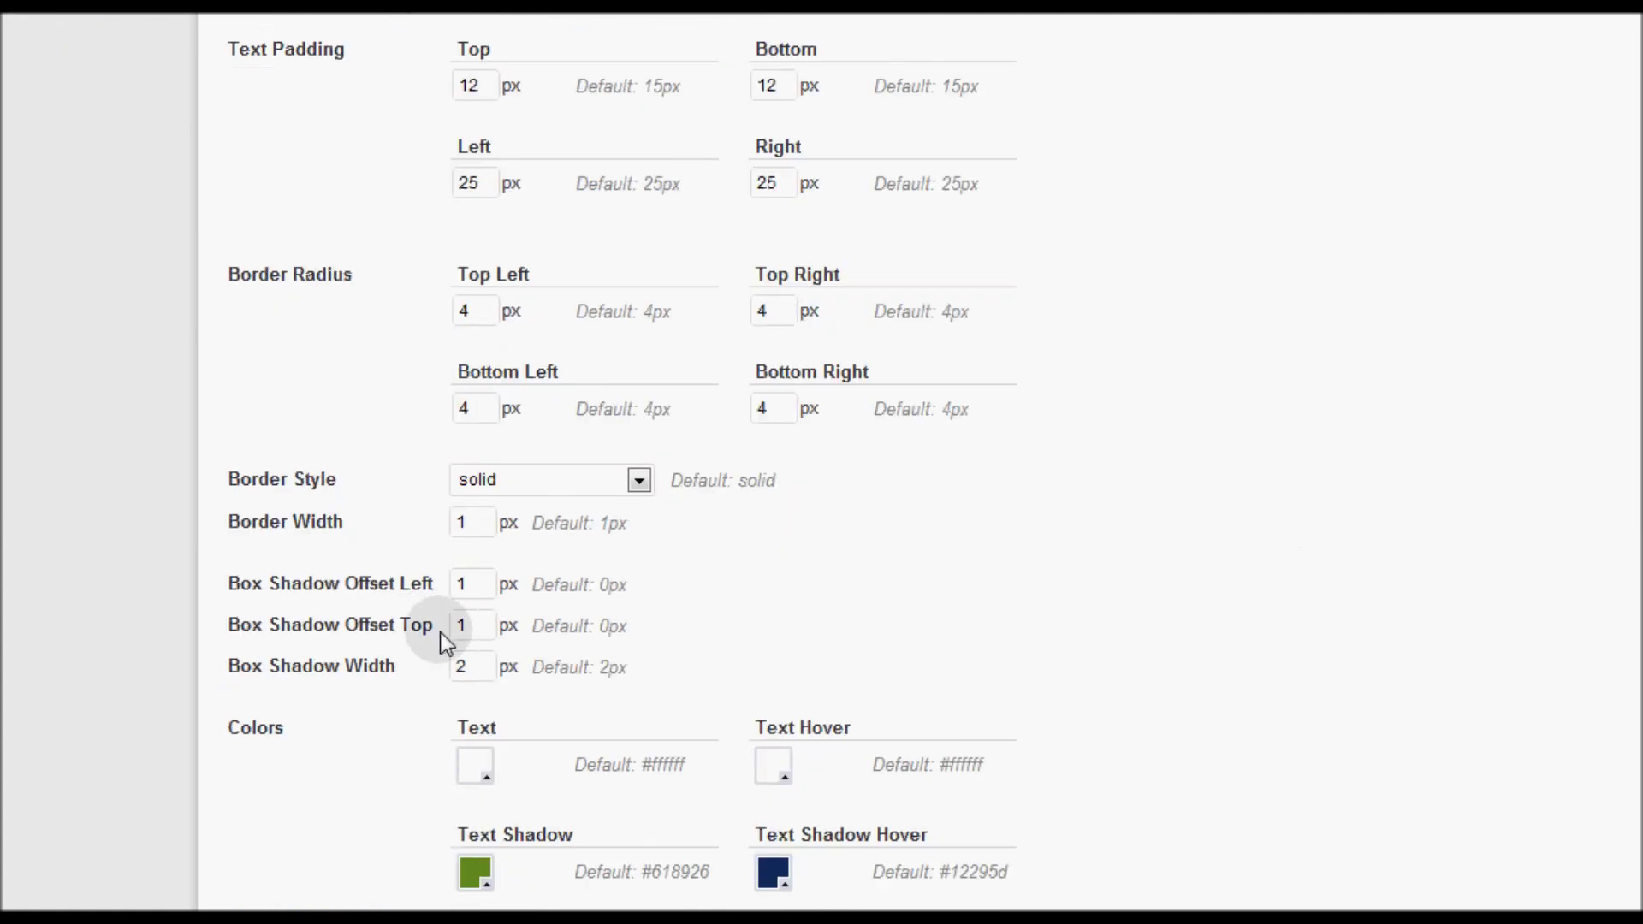
pyautogui.doubleClick(473, 584)
pyautogui.write('0')
pyautogui.doubleClick(460, 624)
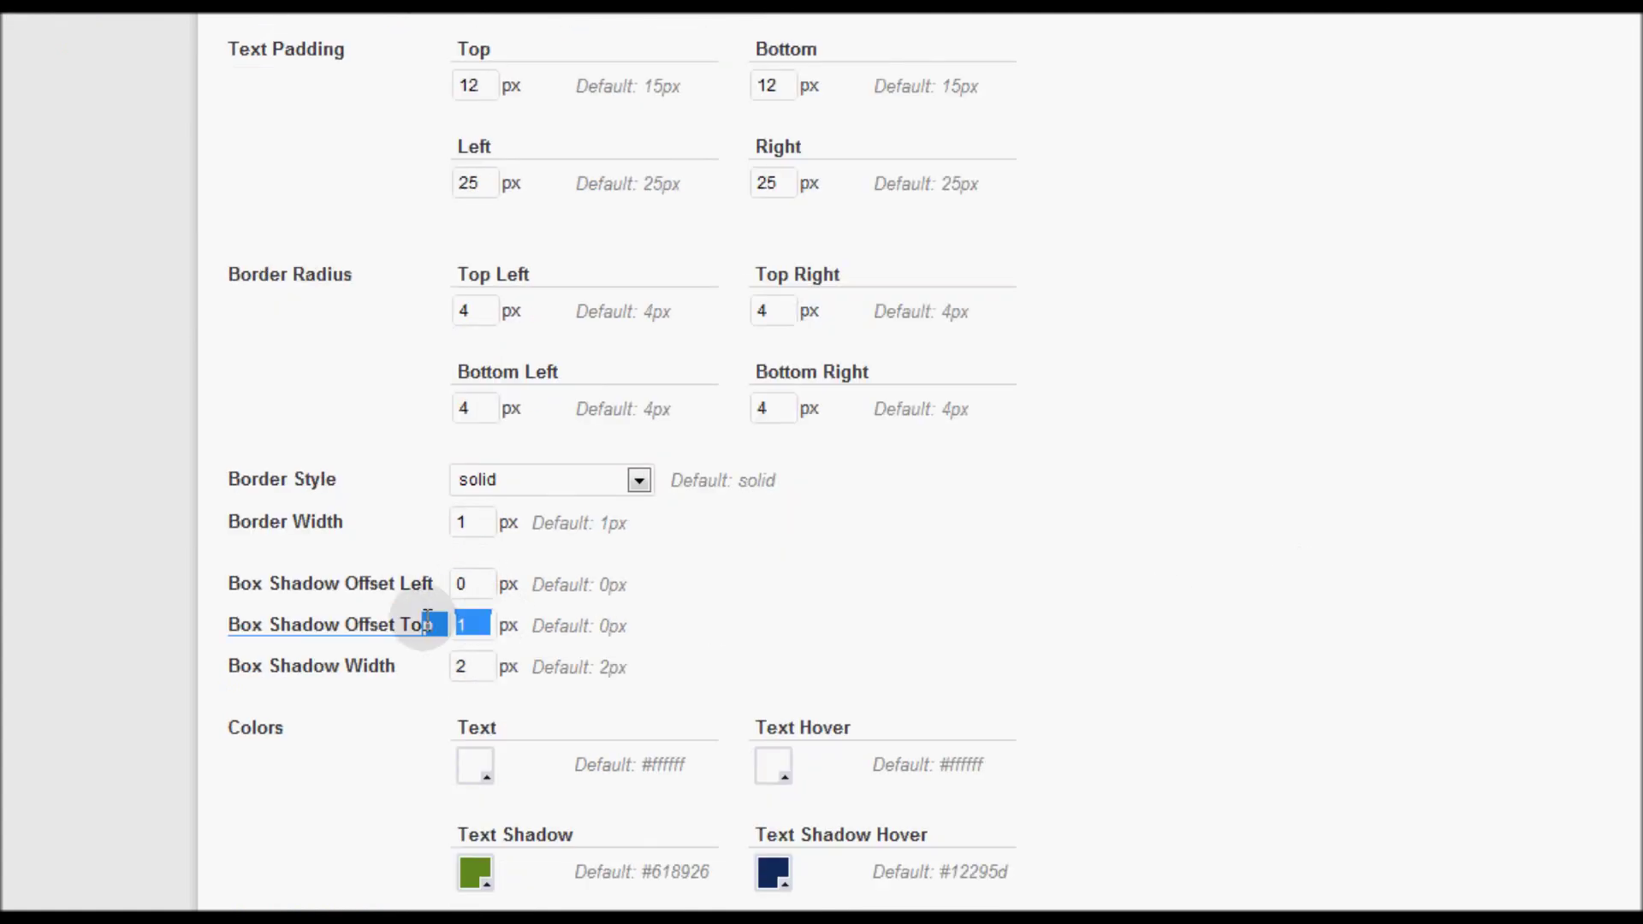
pyautogui.write('0')
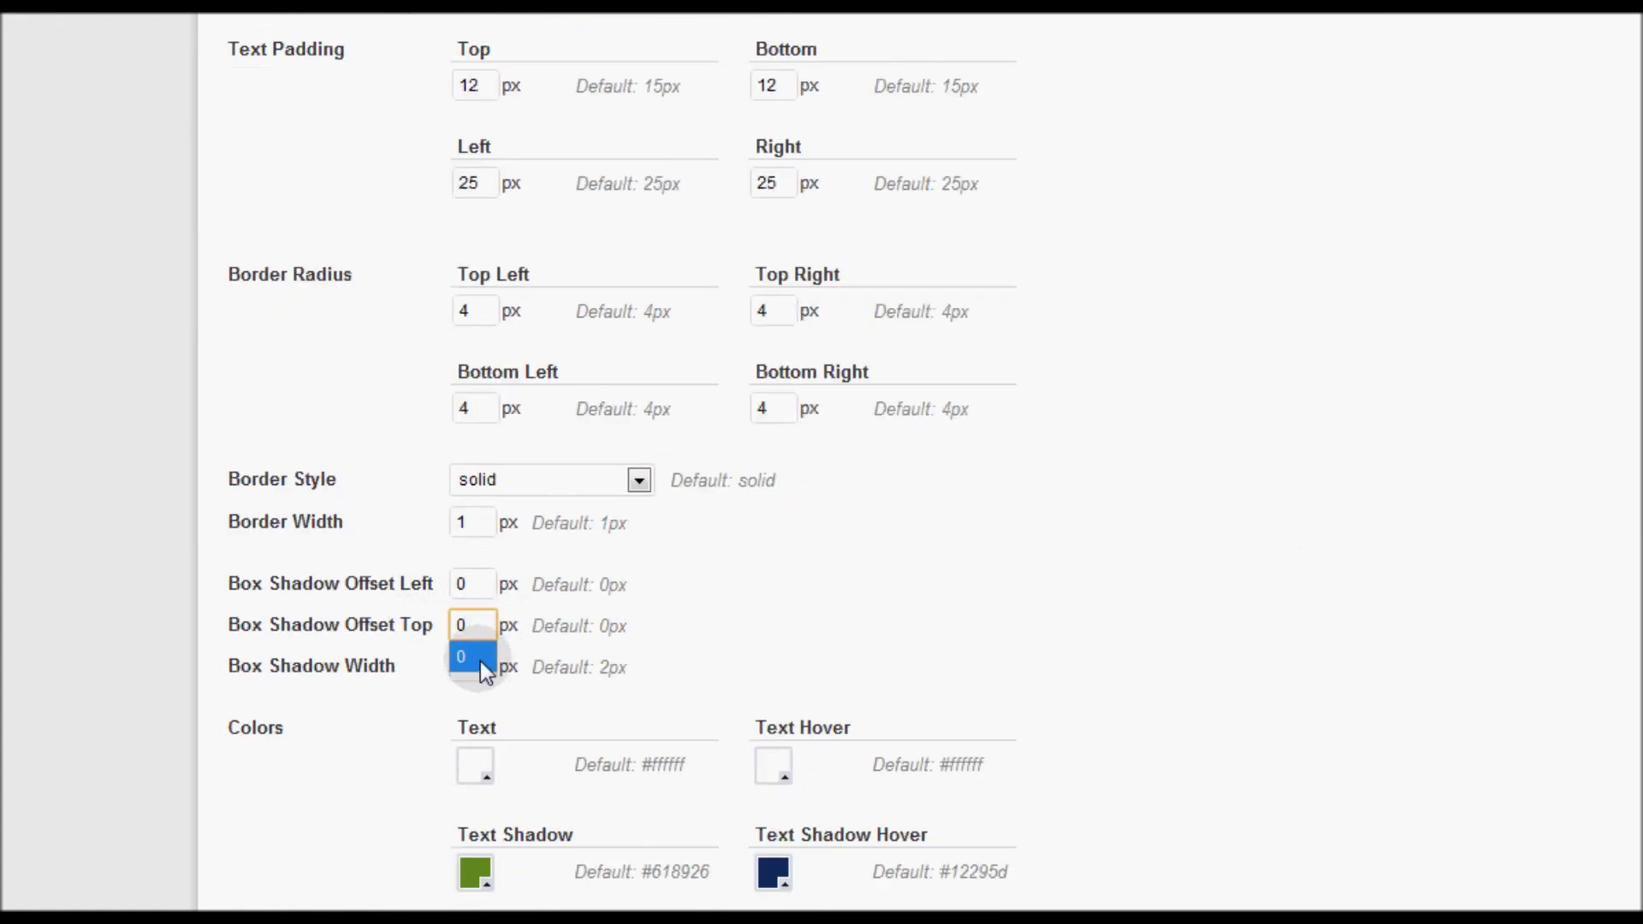
pyautogui.doubleClick(475, 667)
pyautogui.write('0')
pyautogui.click(812, 634)
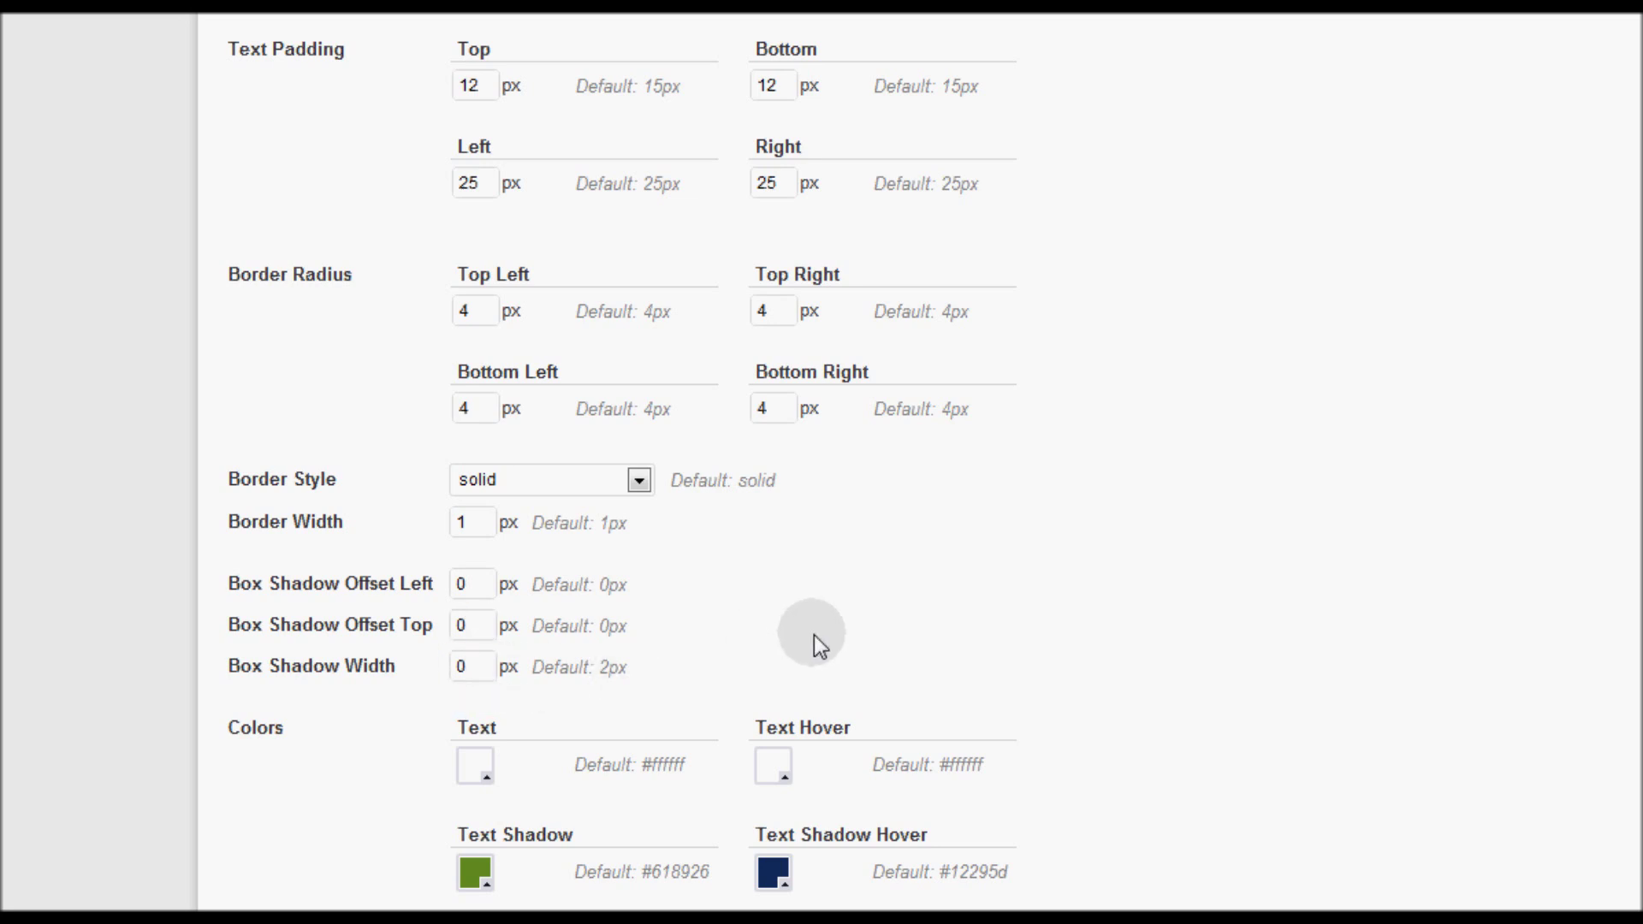
pyautogui.scroll(-4, 827, 599)
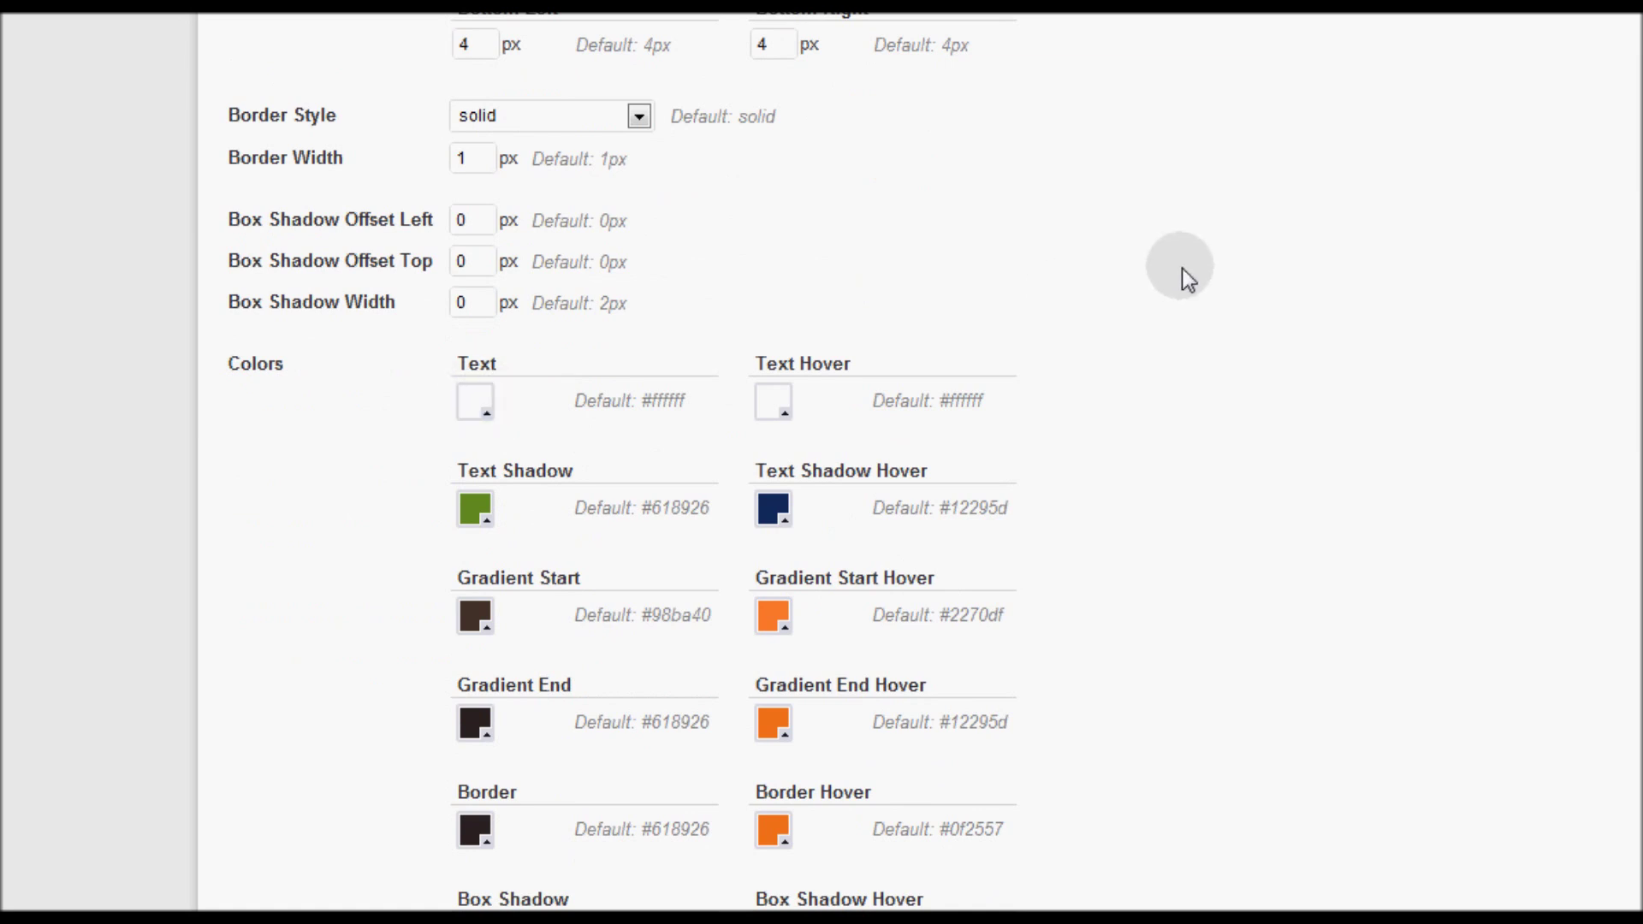
pyautogui.scroll(13, 1183, 269)
pyautogui.scroll(-9, 1154, 371)
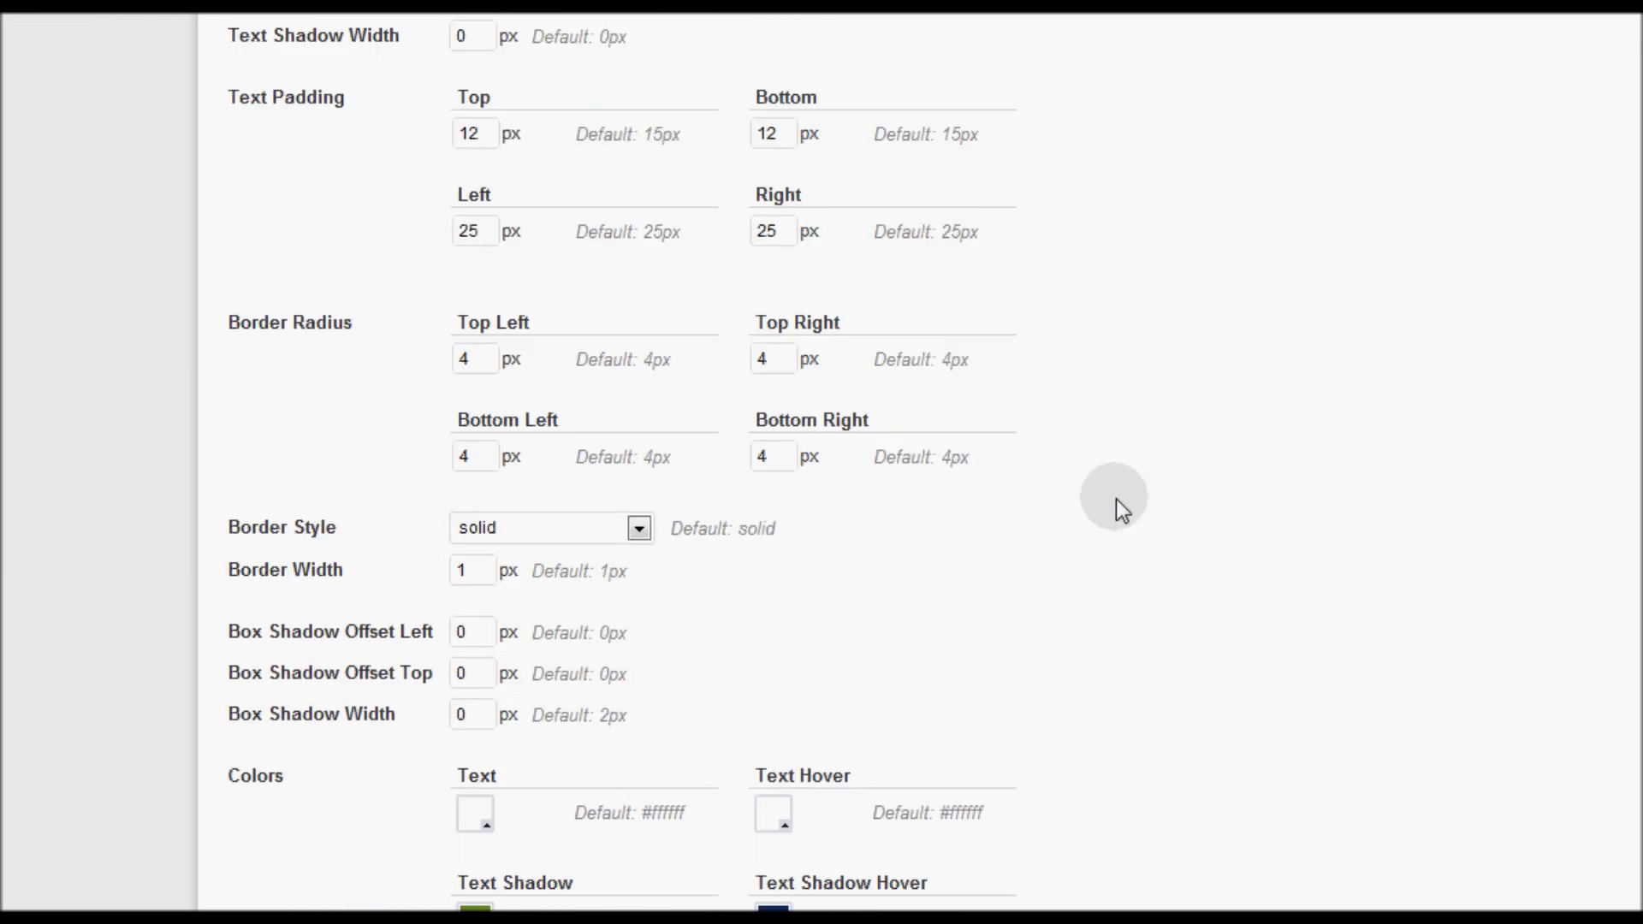
pyautogui.scroll(-5, 1116, 499)
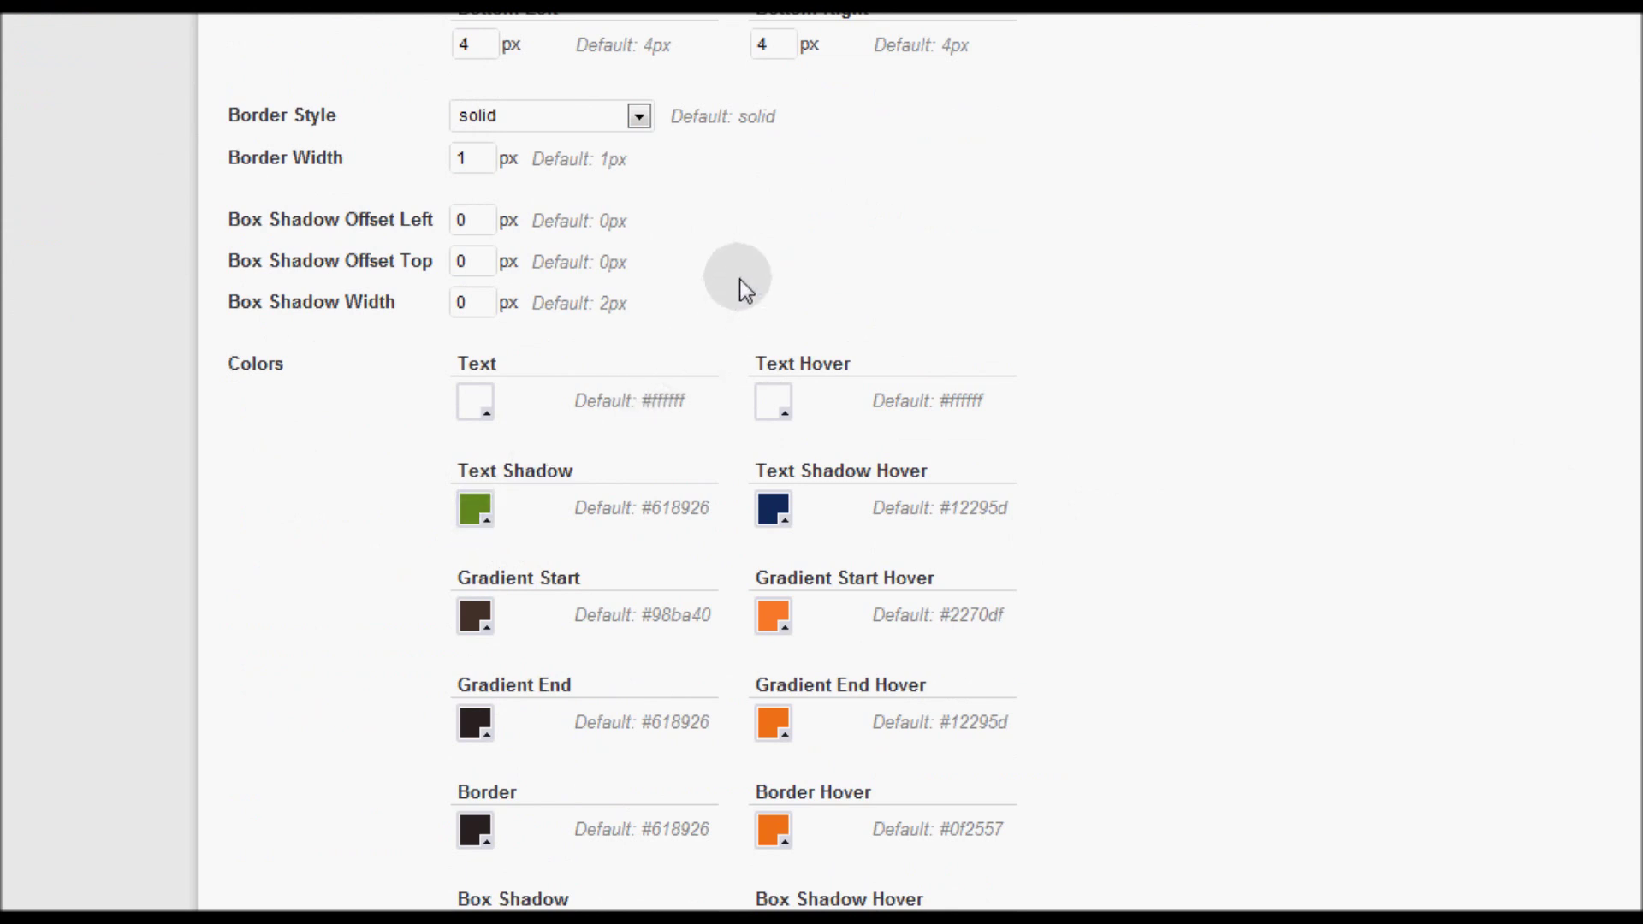
pyautogui.scroll(7, 740, 279)
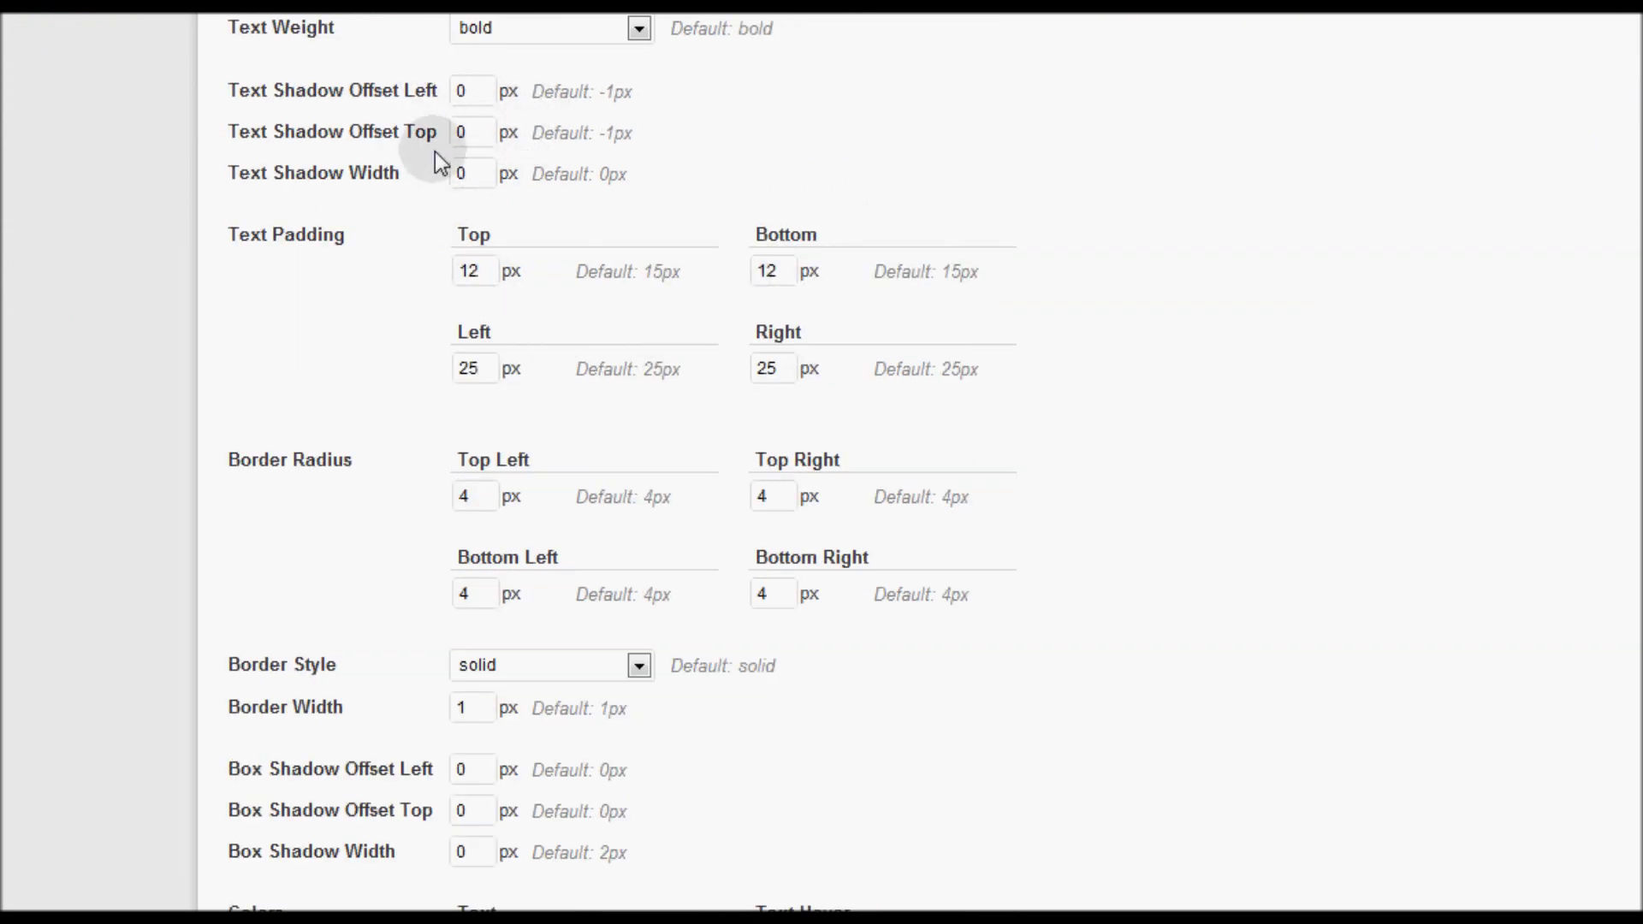
pyautogui.scroll(-5, 457, 684)
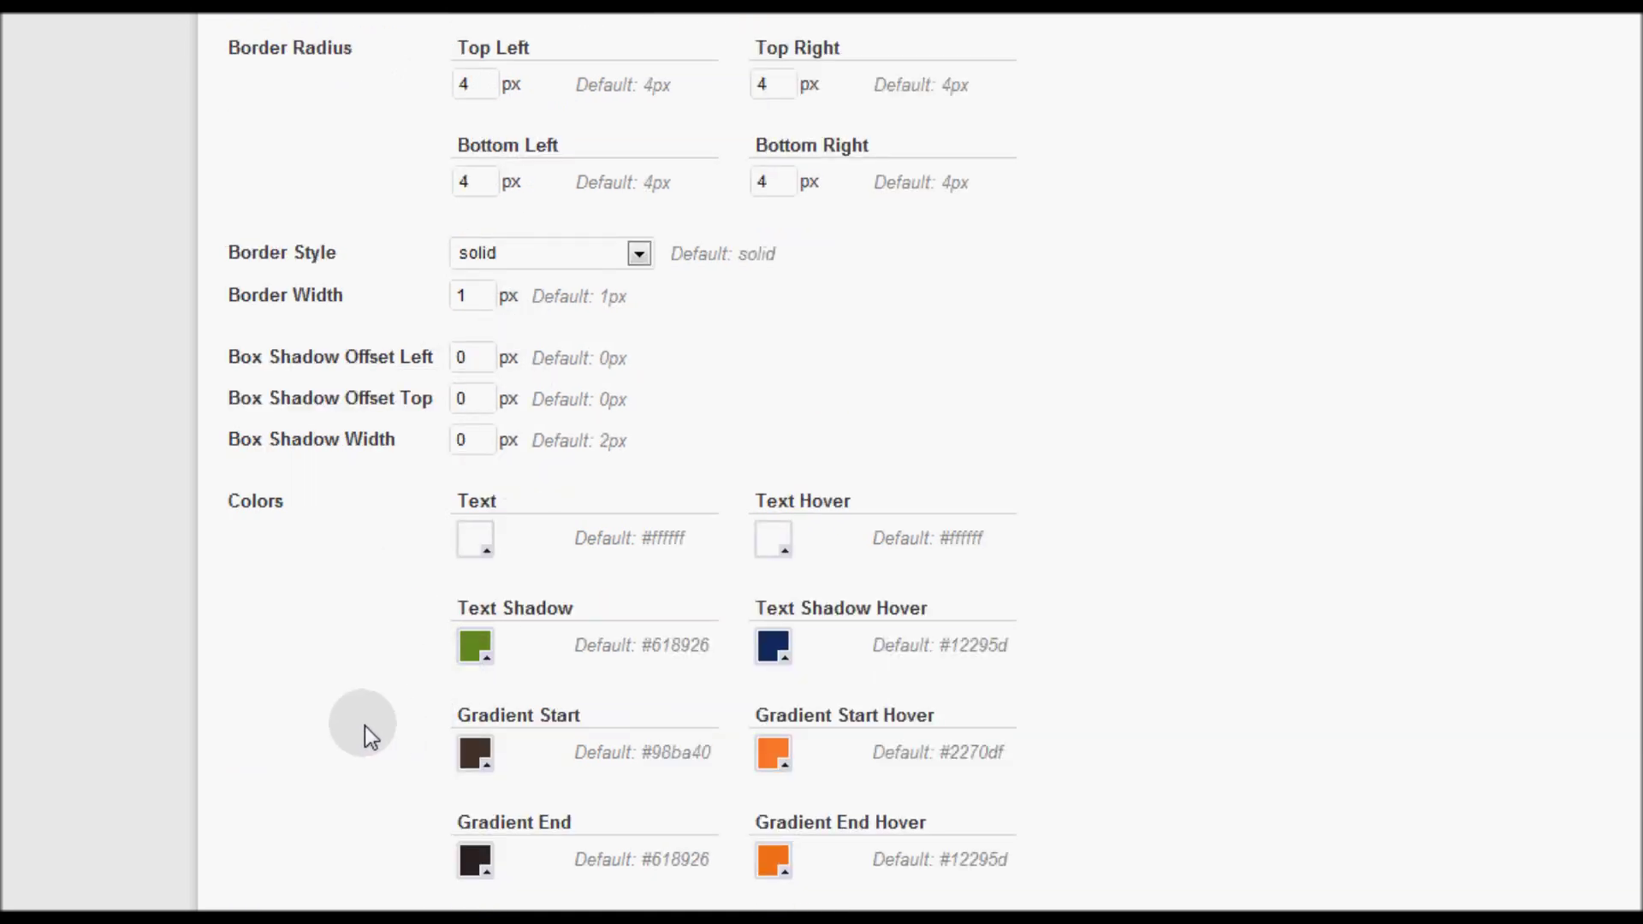
pyautogui.scroll(-2, 366, 726)
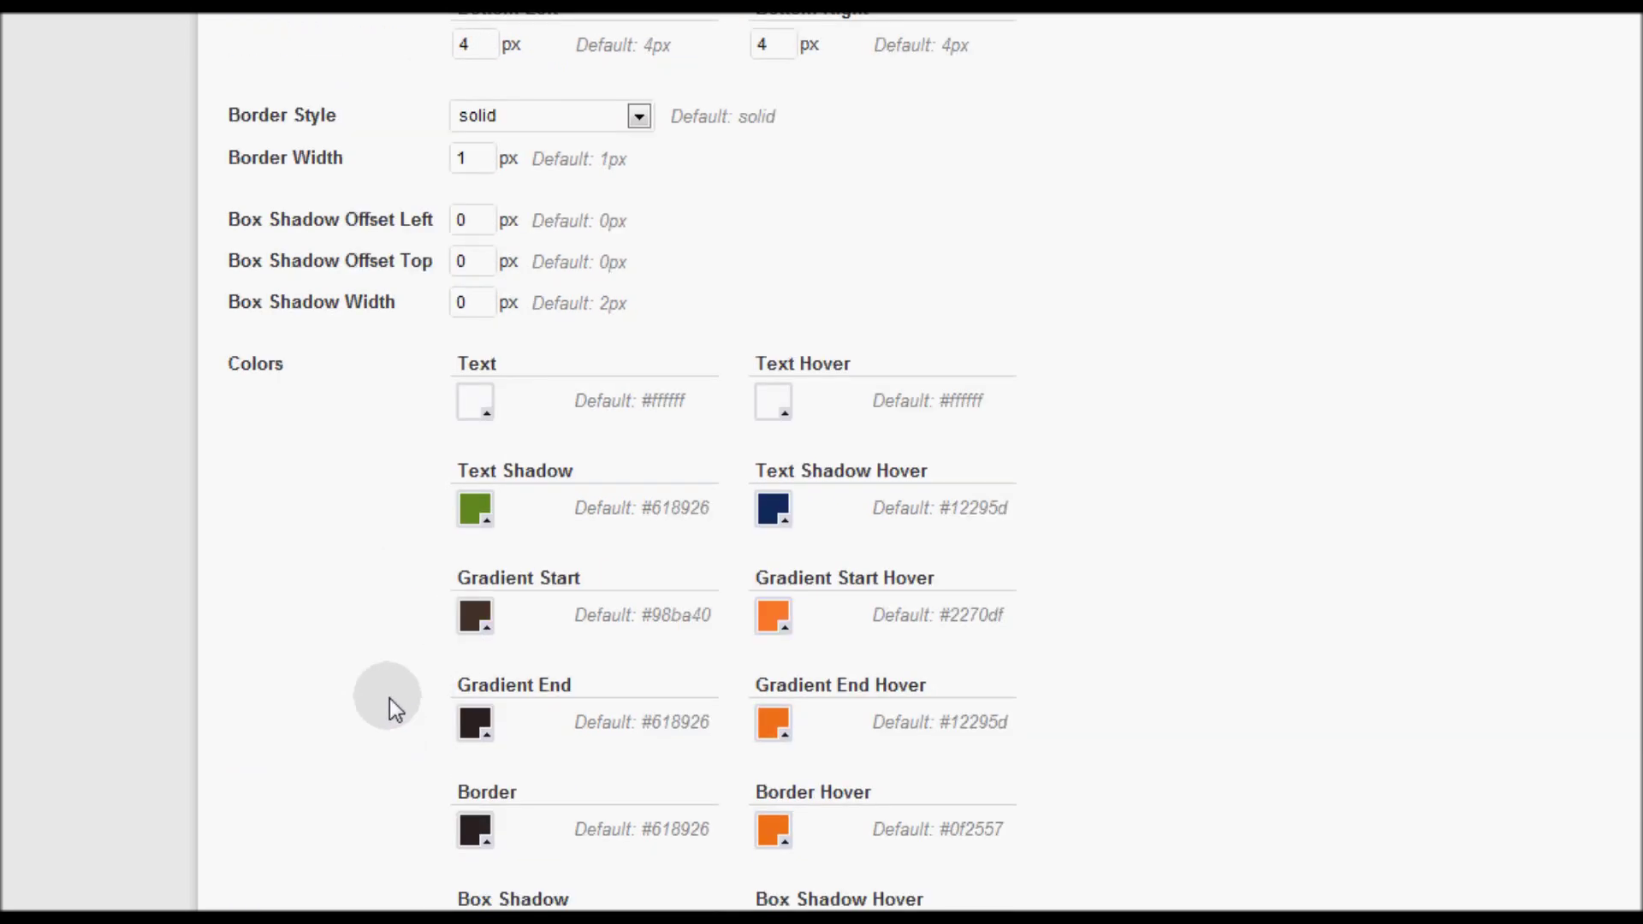
pyautogui.click(485, 628)
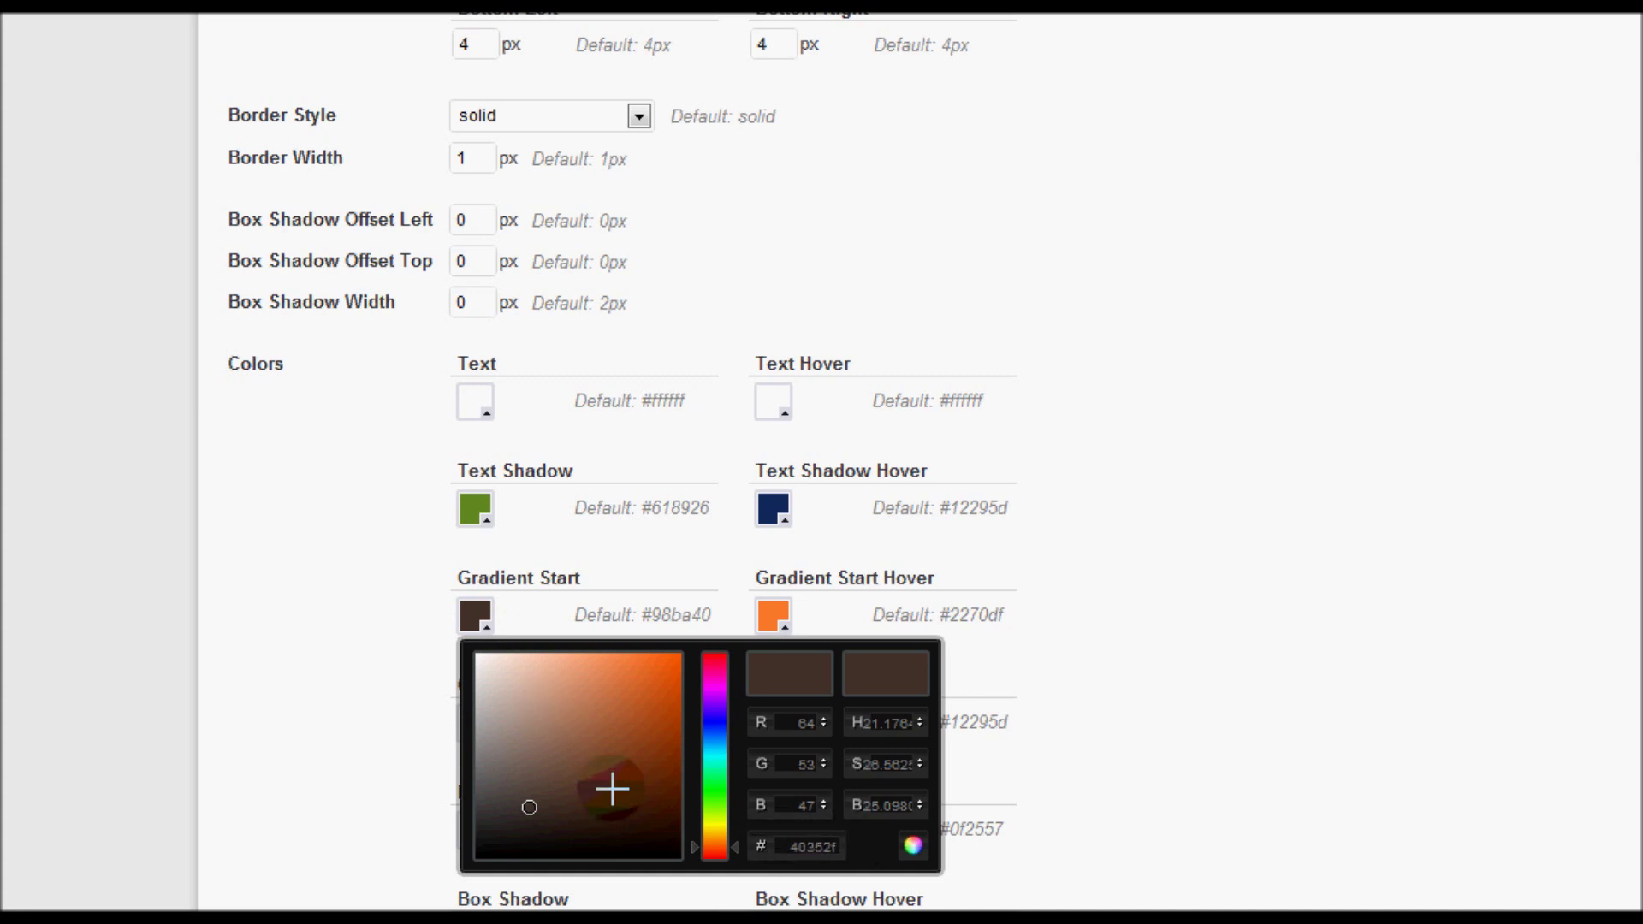
pyautogui.click(392, 598)
pyautogui.click(484, 736)
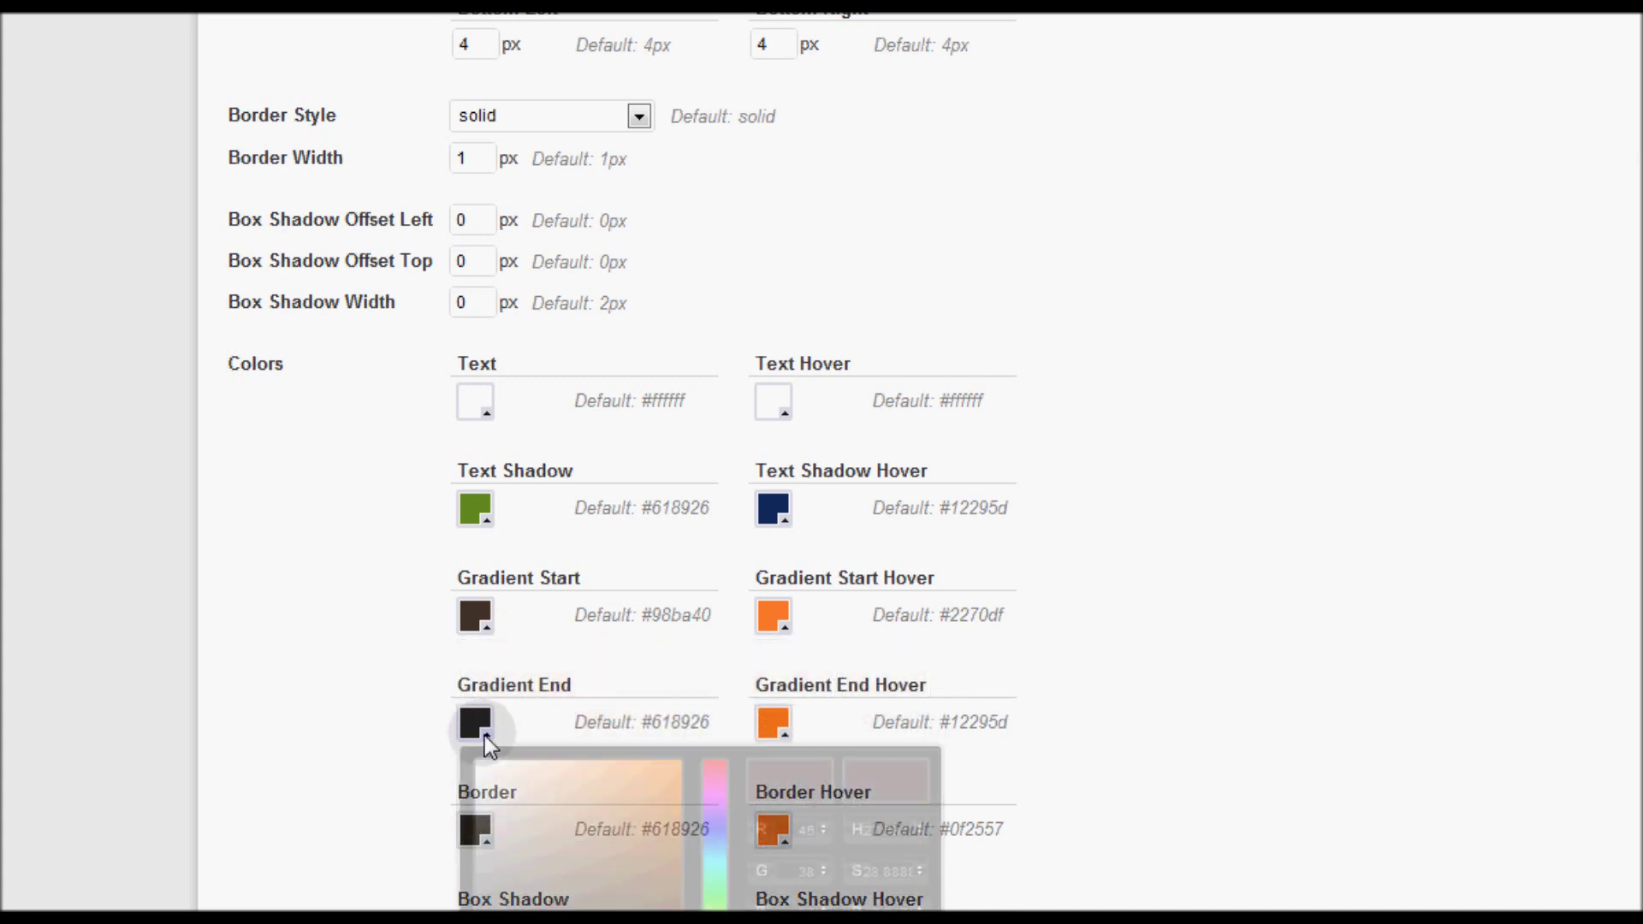
pyautogui.click(392, 833)
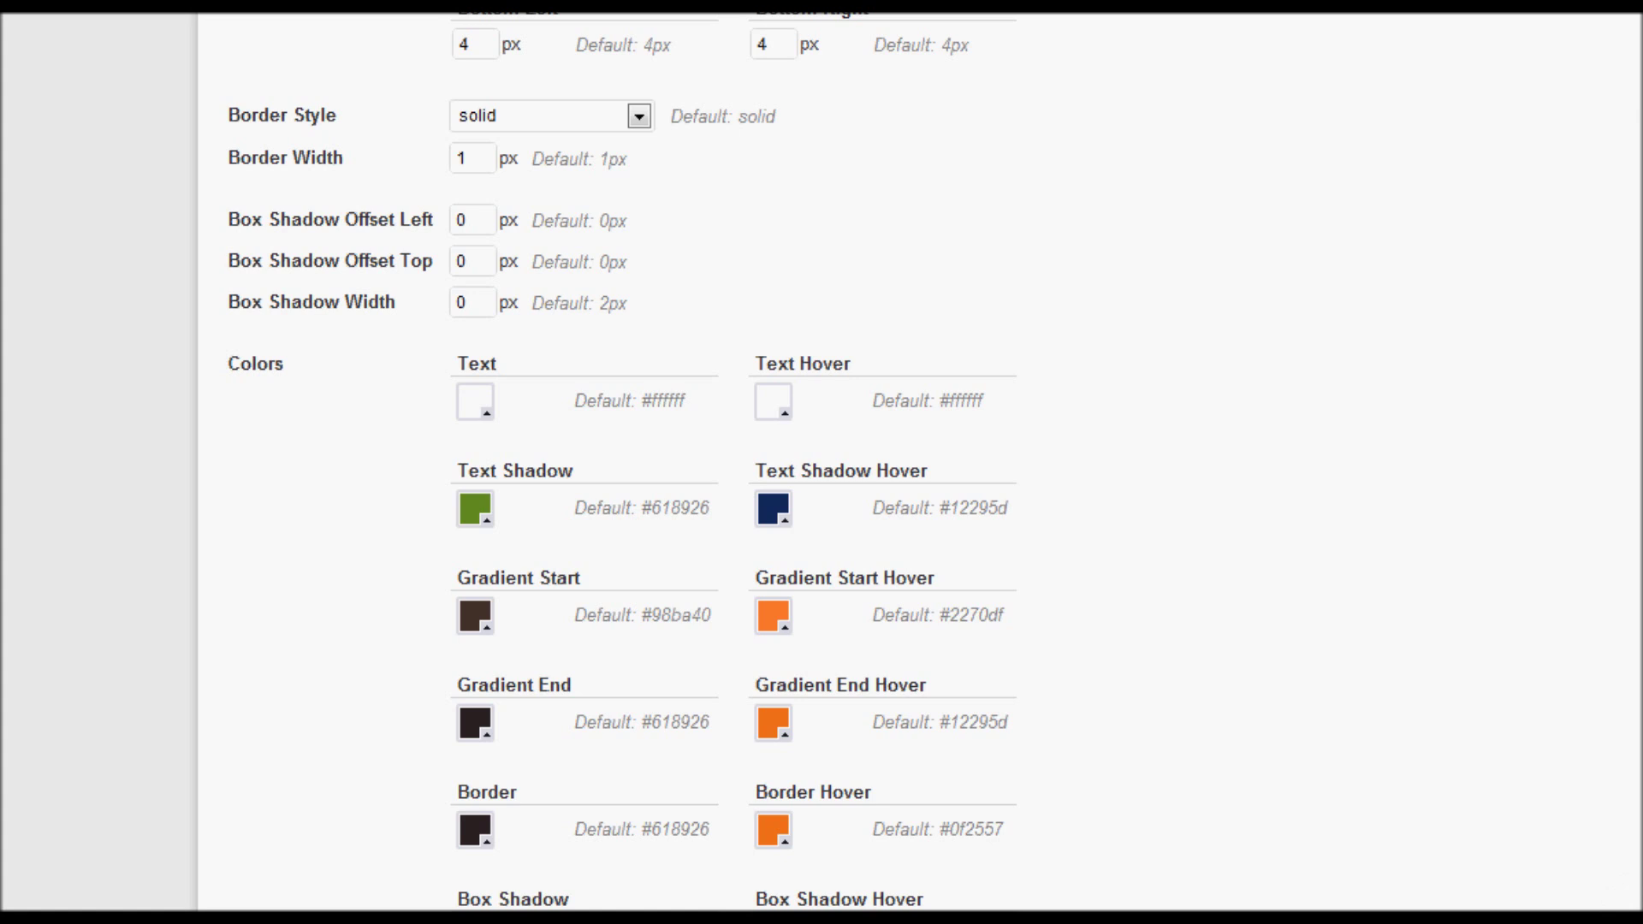
pyautogui.scroll(-1, 1626, 903)
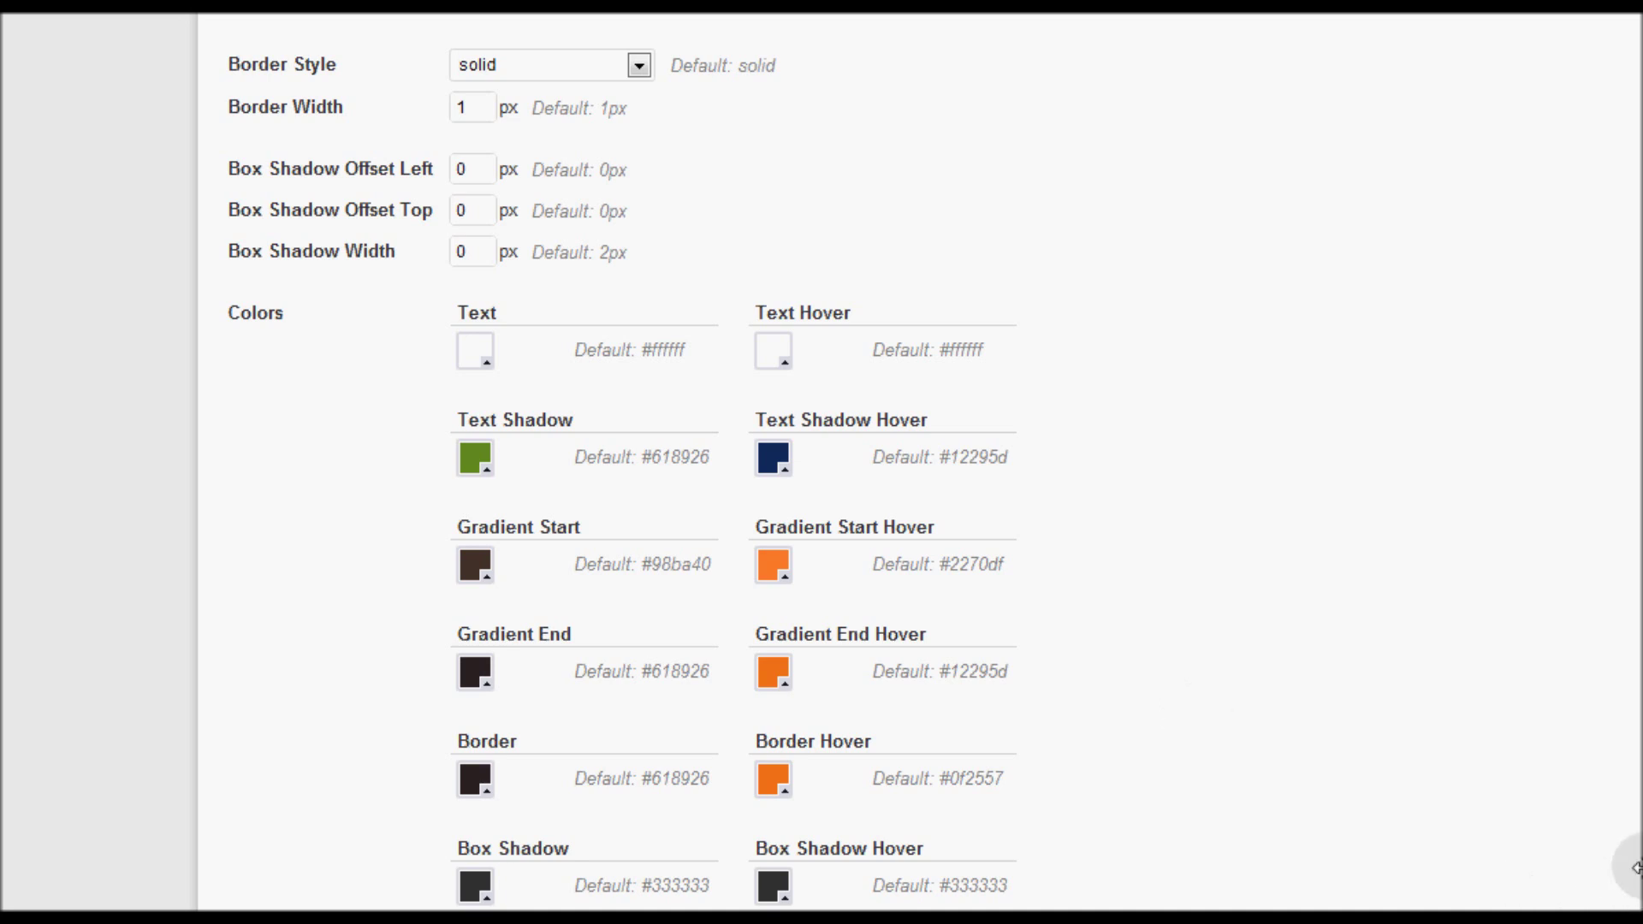
pyautogui.scroll(1, 1634, 868)
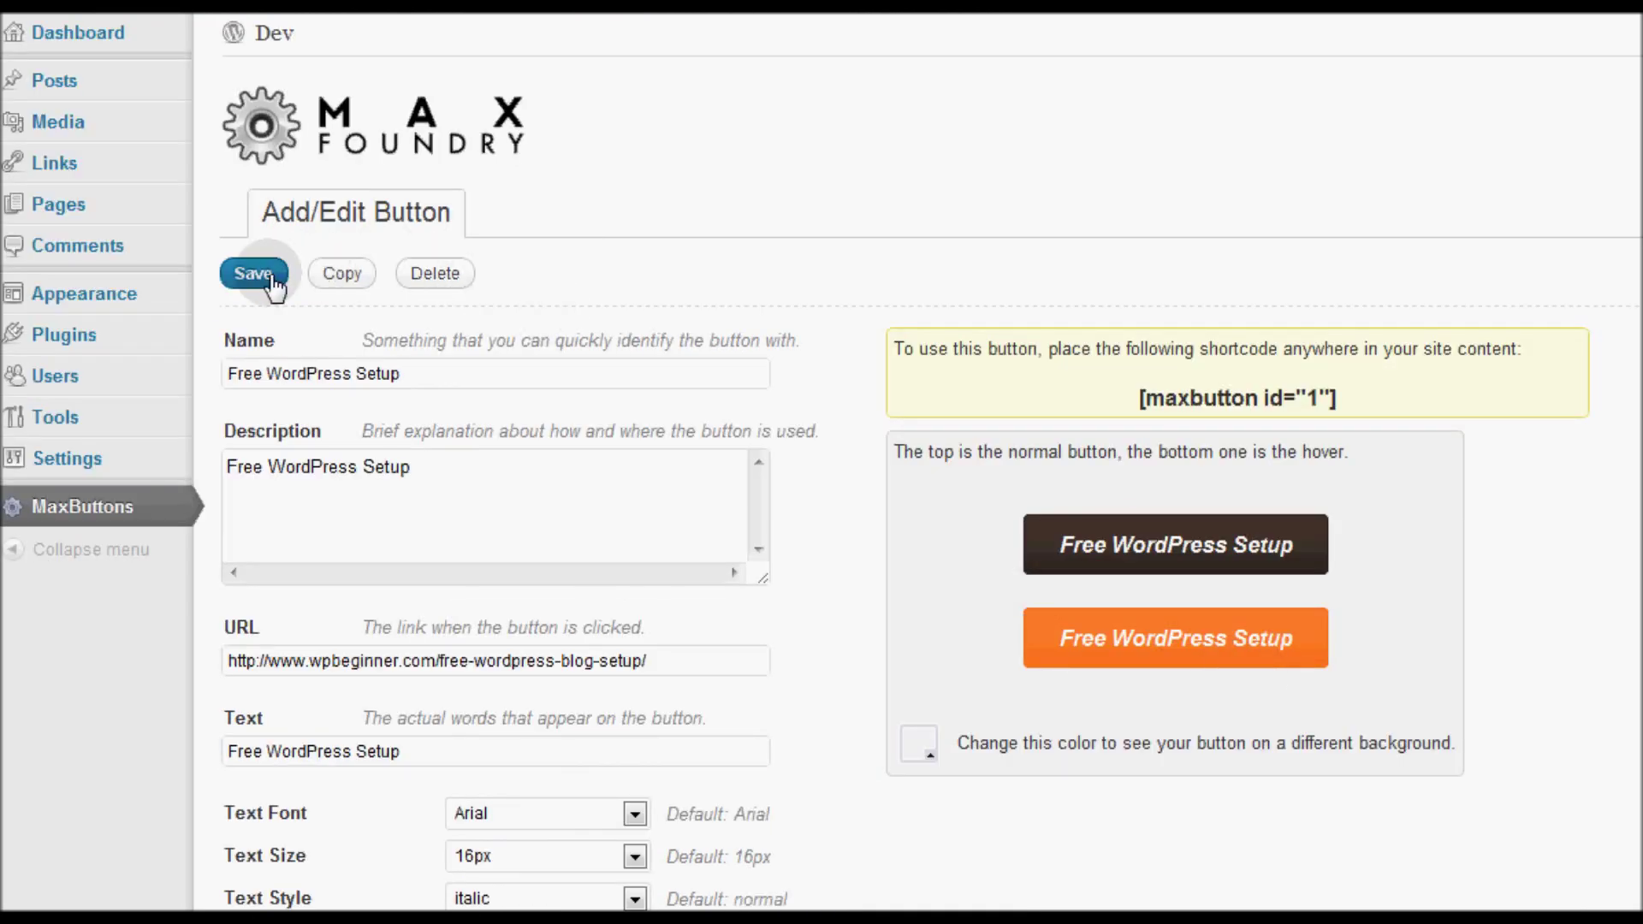
pyautogui.click(270, 276)
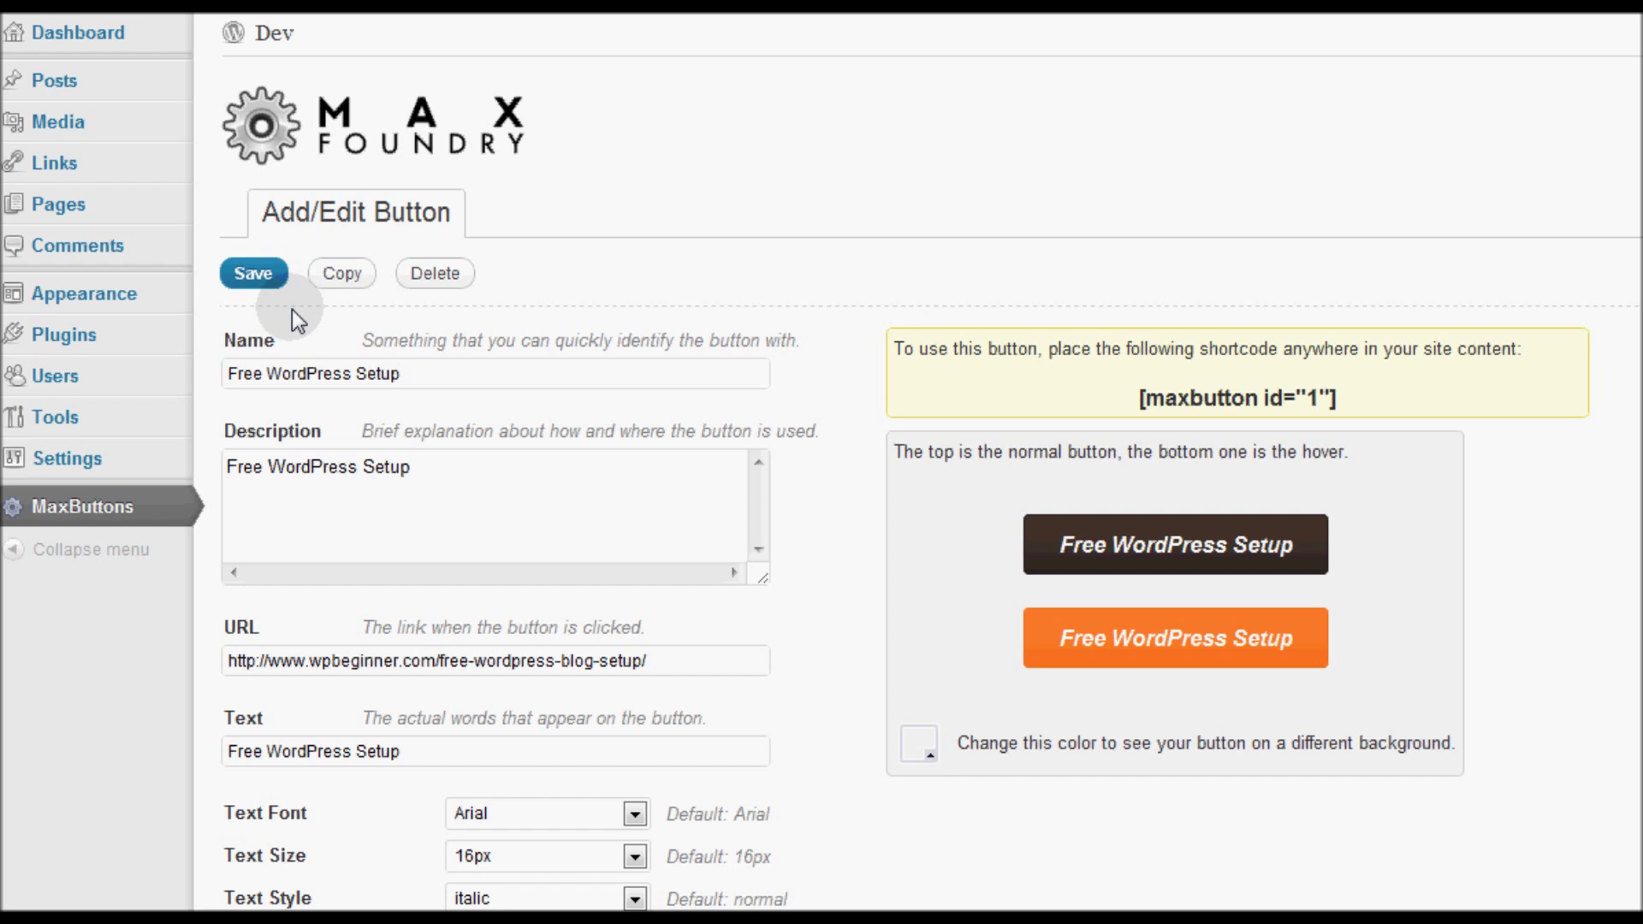
# - Copy the button and rename the copy 'Why use WordPress'
pyautogui.click(342, 275)
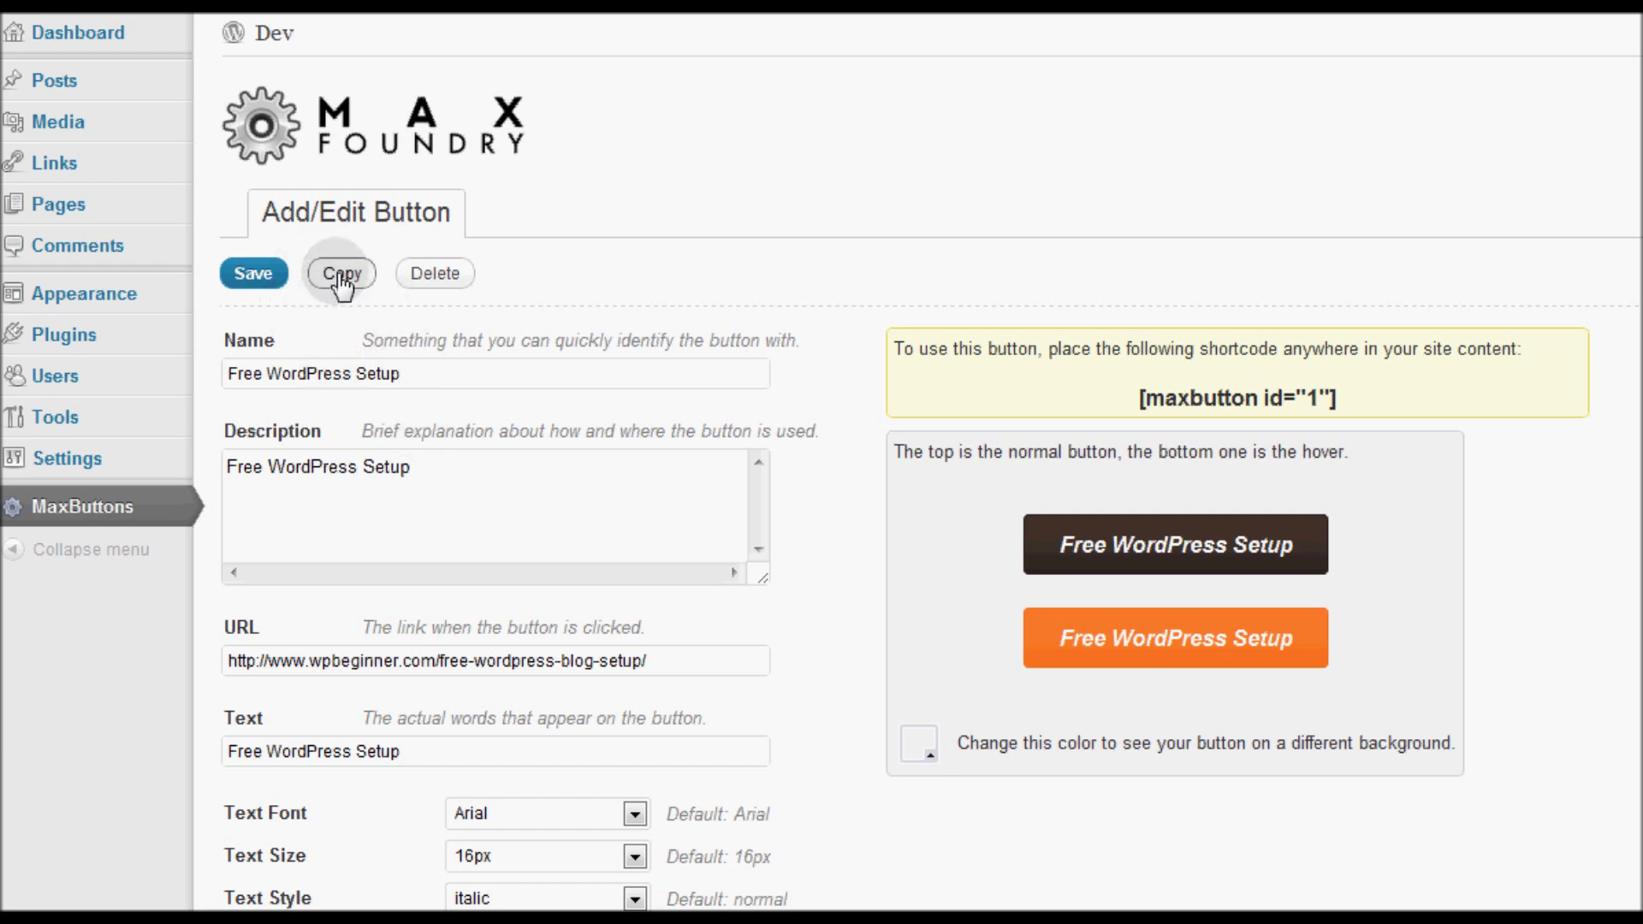
pyautogui.tripleClick(447, 370)
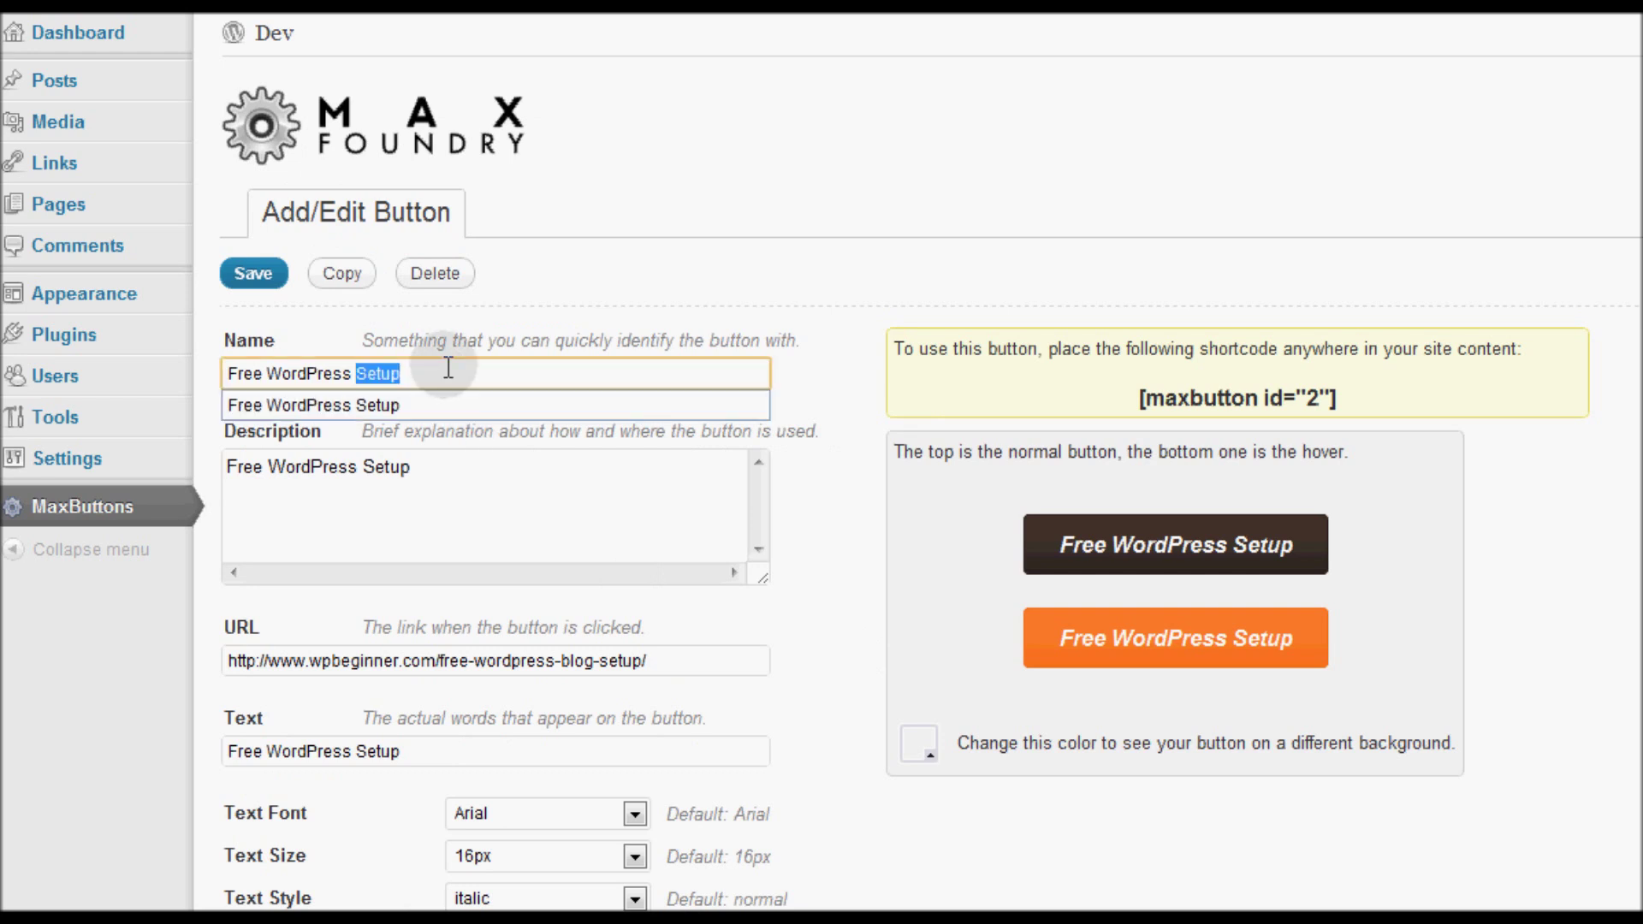
pyautogui.write('W')
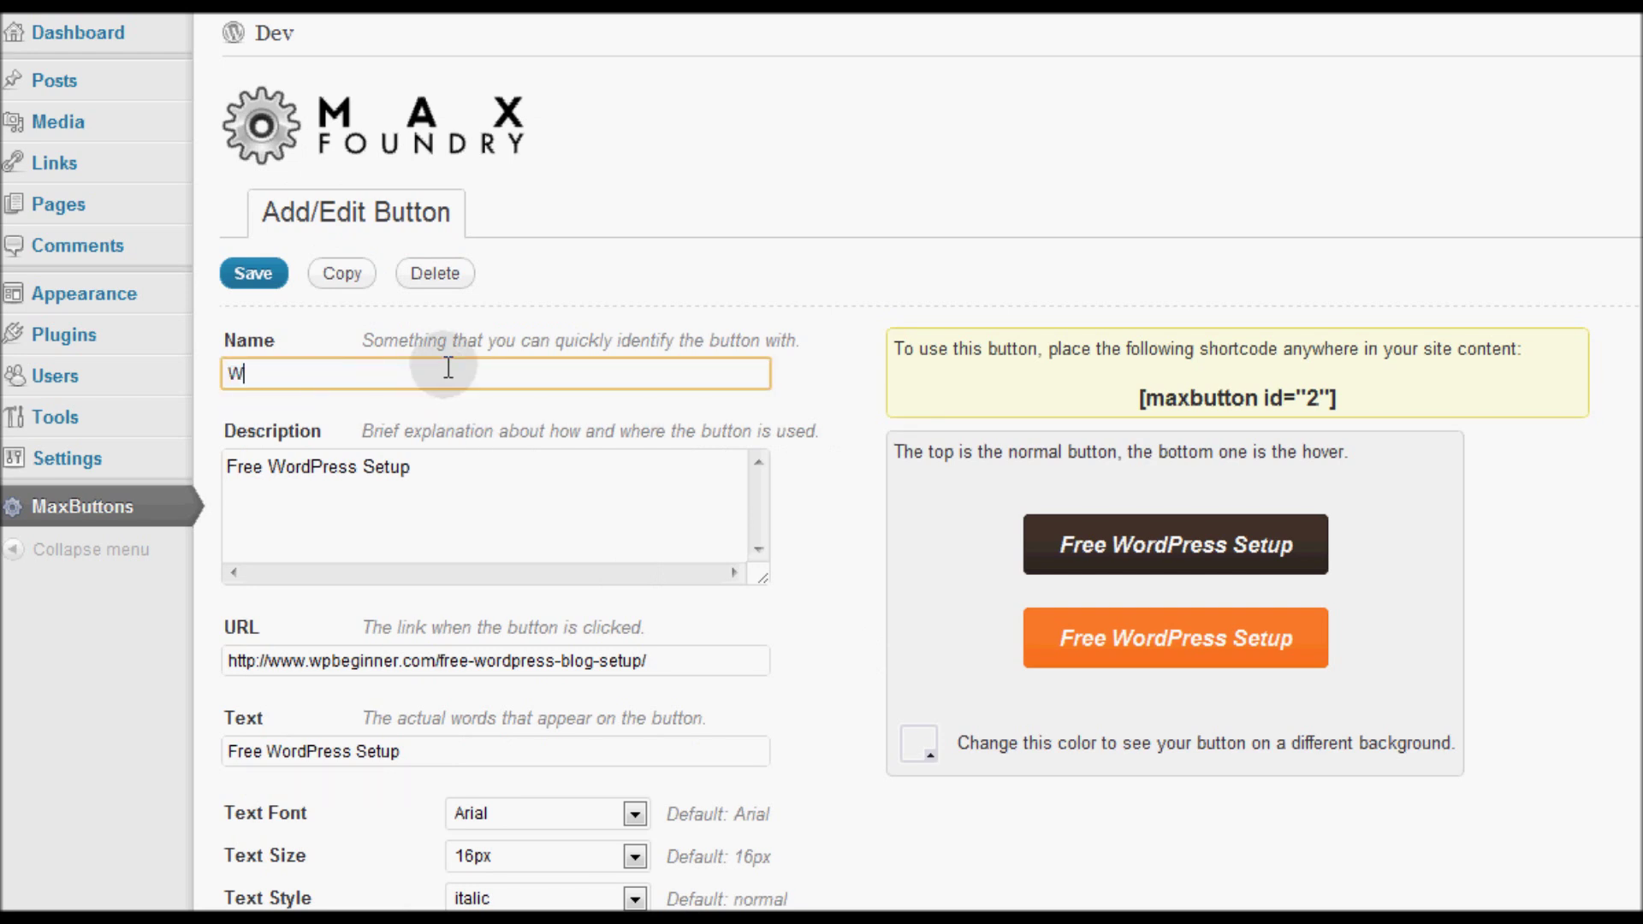
pyautogui.write('hy use WordPress')
pyautogui.press('Tab')
# - Set the description to 'Why use WordPRess page link' and the label to 'Why use WordPress?'
pyautogui.hotkey('ctrl', 'a')
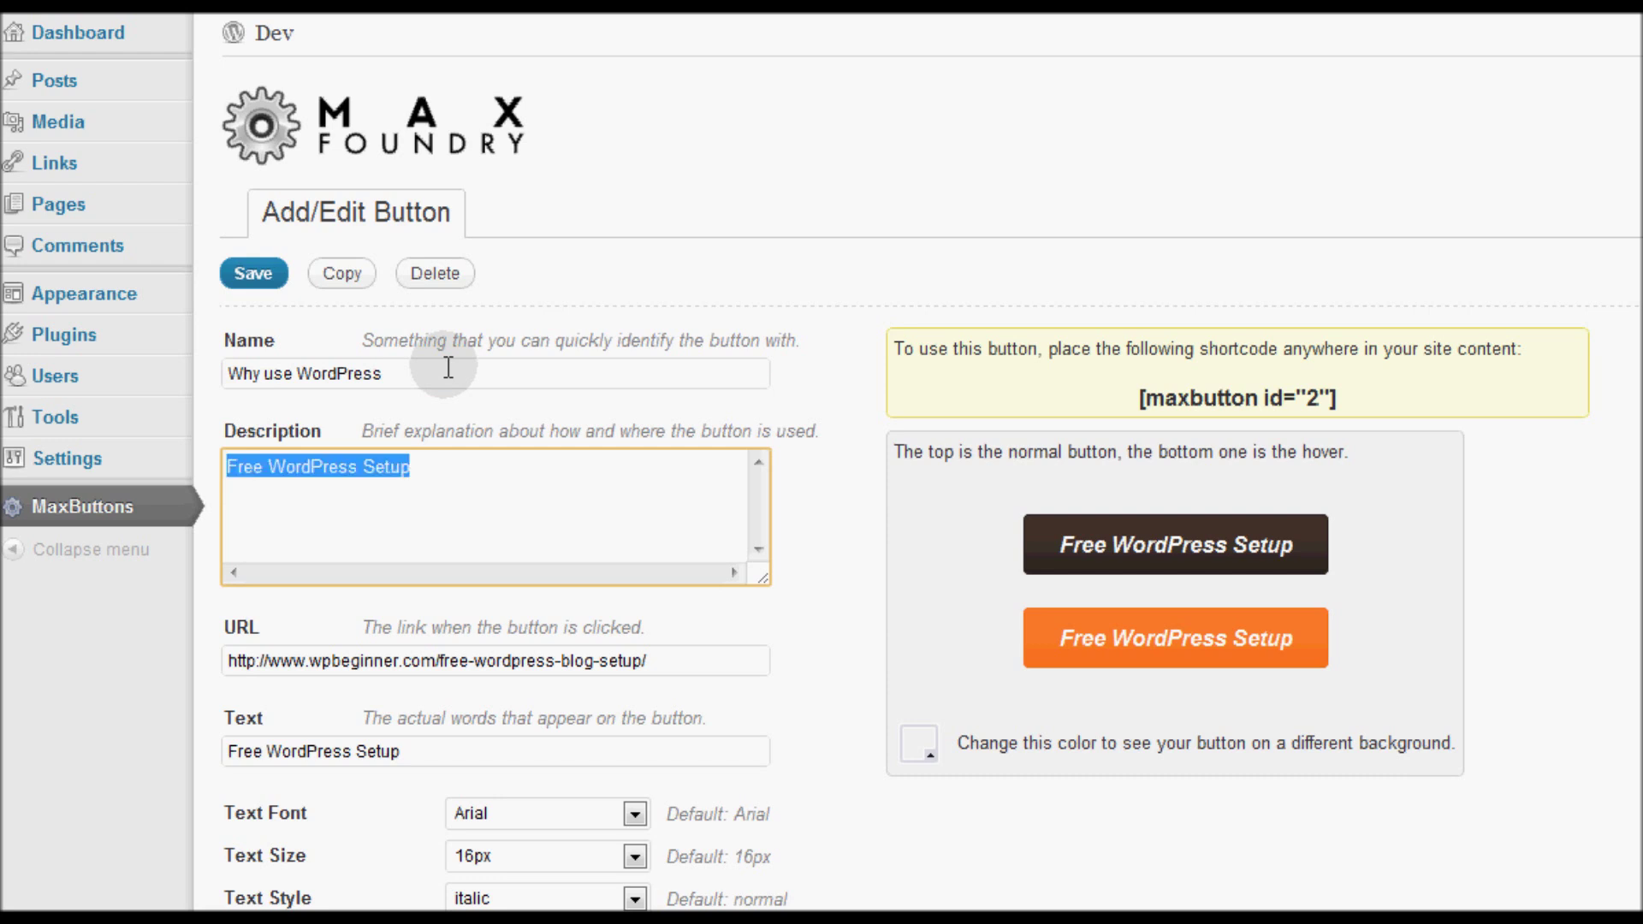
pyautogui.write('Why use WordPR')
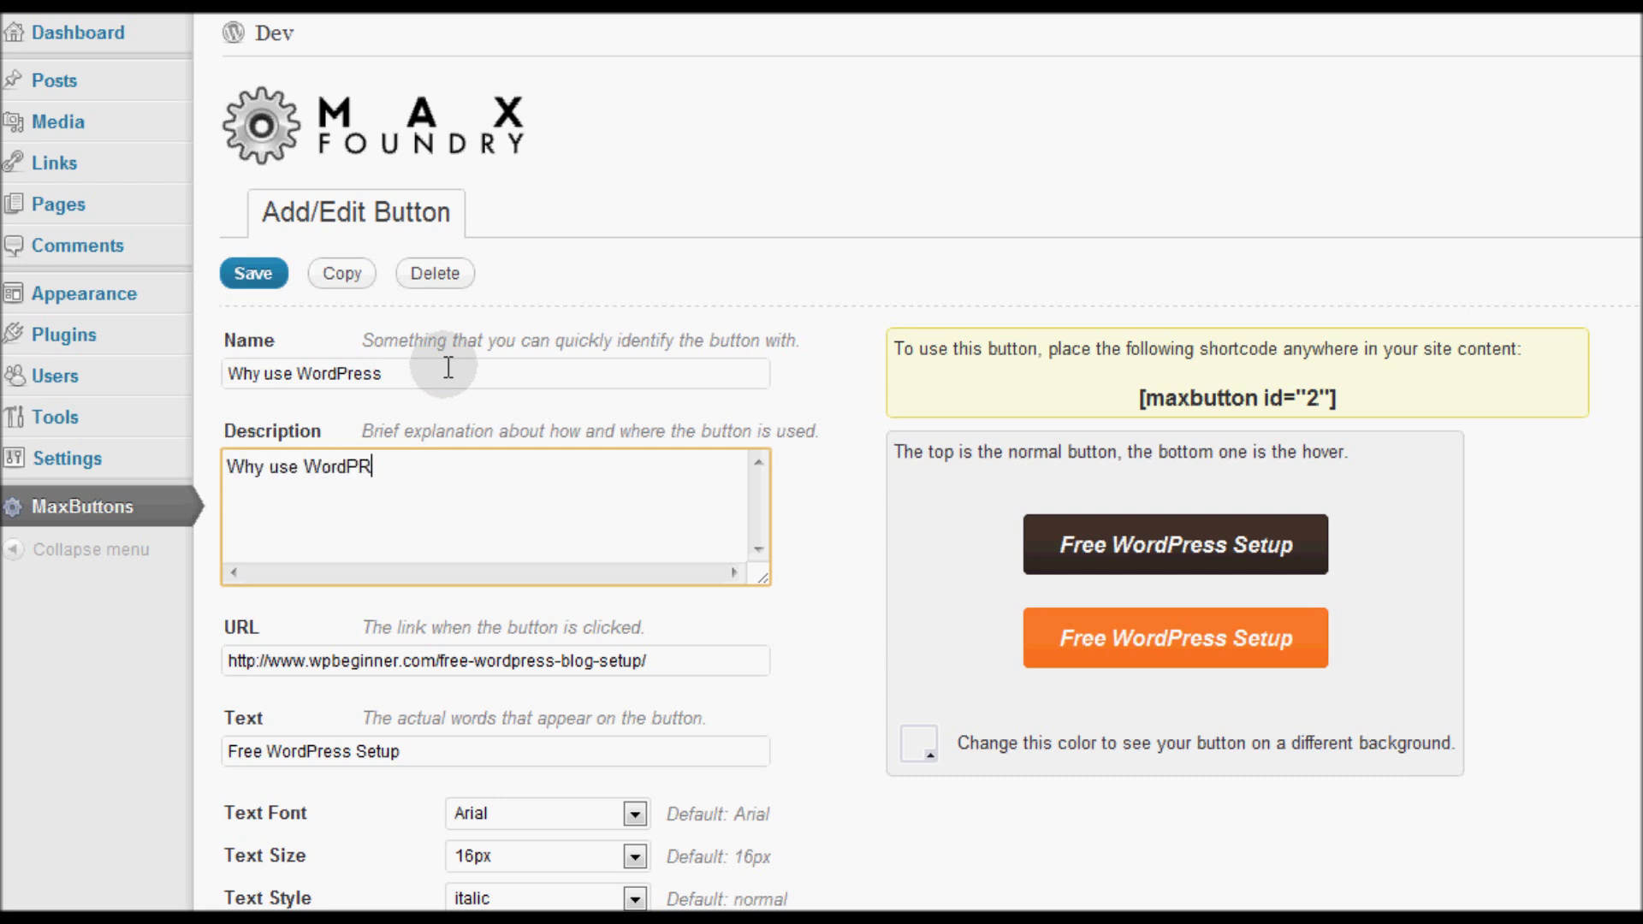
pyautogui.write('ess page link')
pyautogui.press('Tab')
pyautogui.press('Tab')
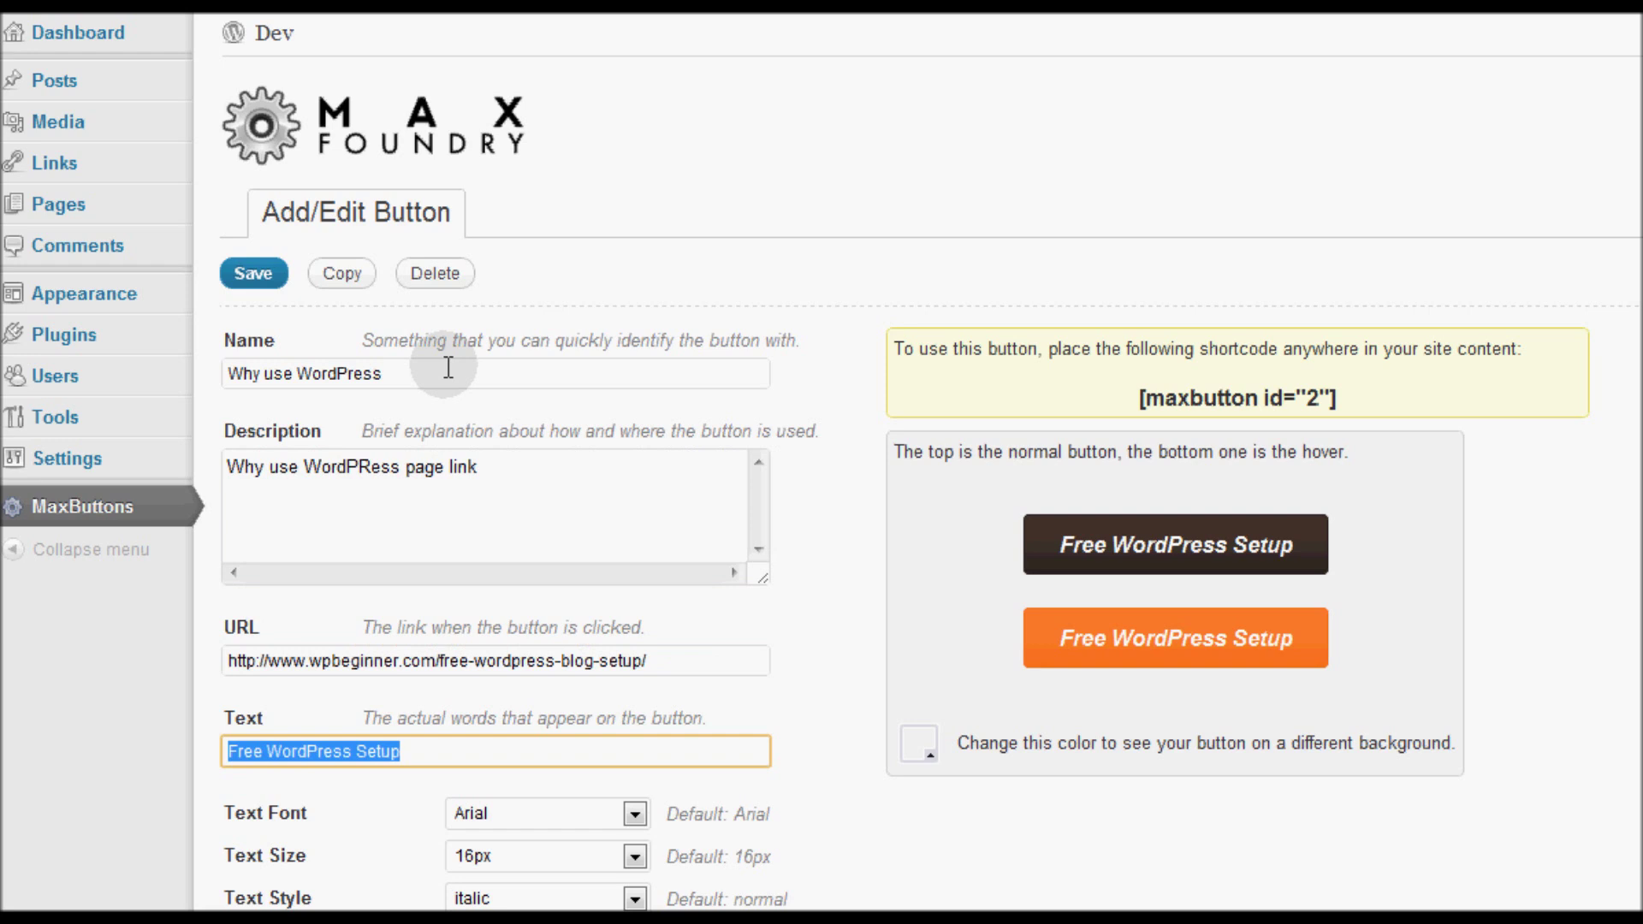
pyautogui.write('Why use WordPres')
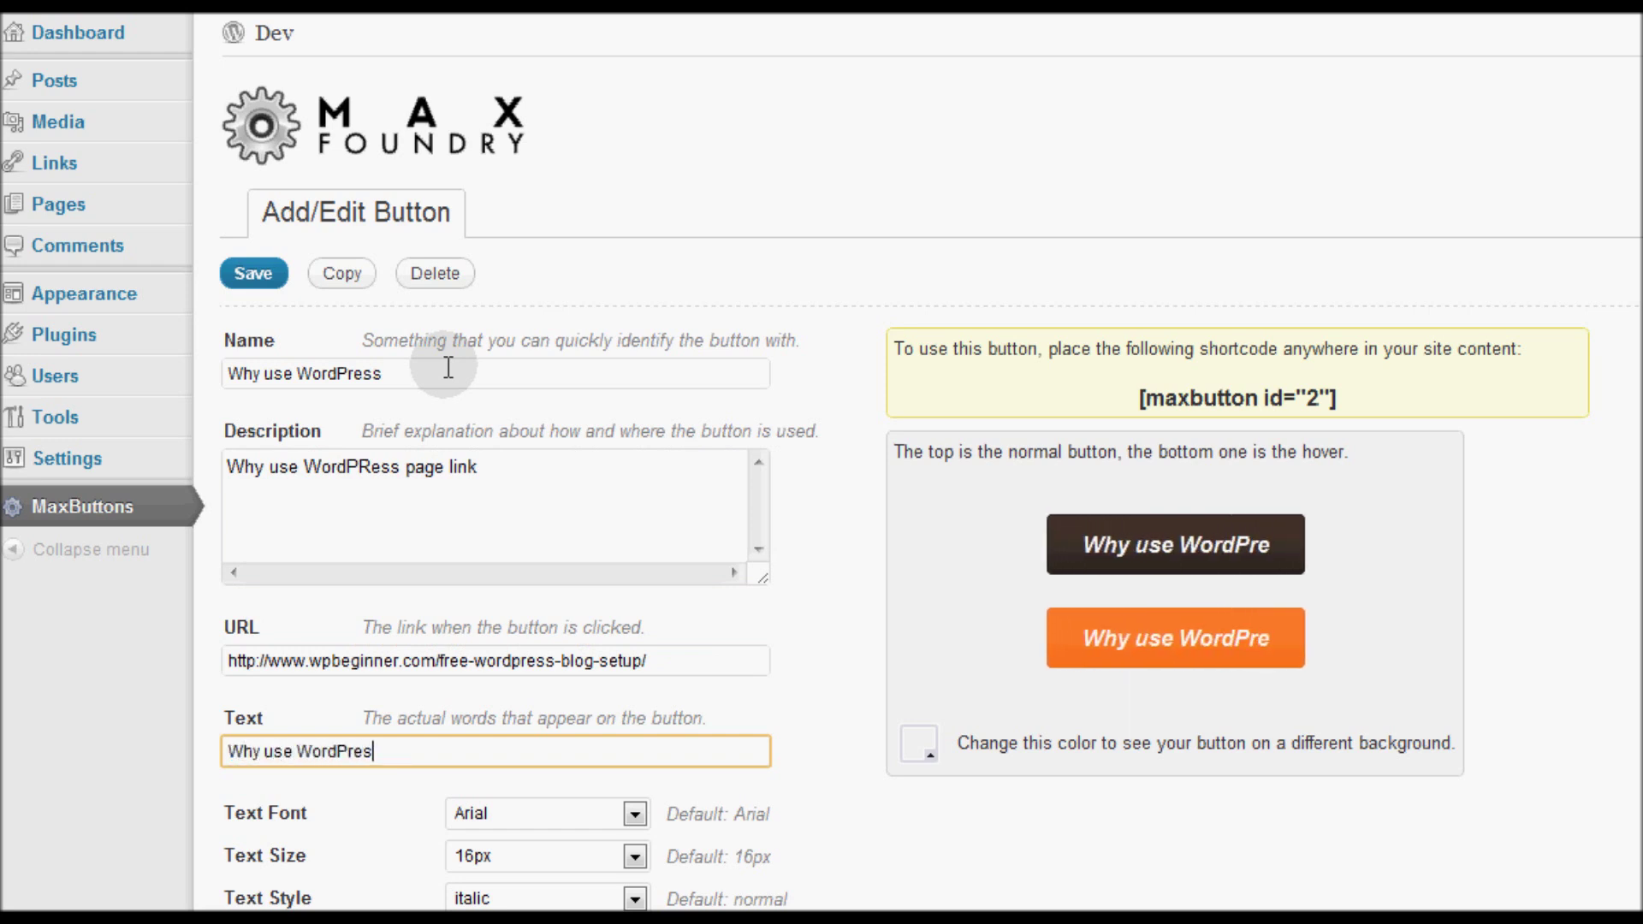
pyautogui.write('s?')
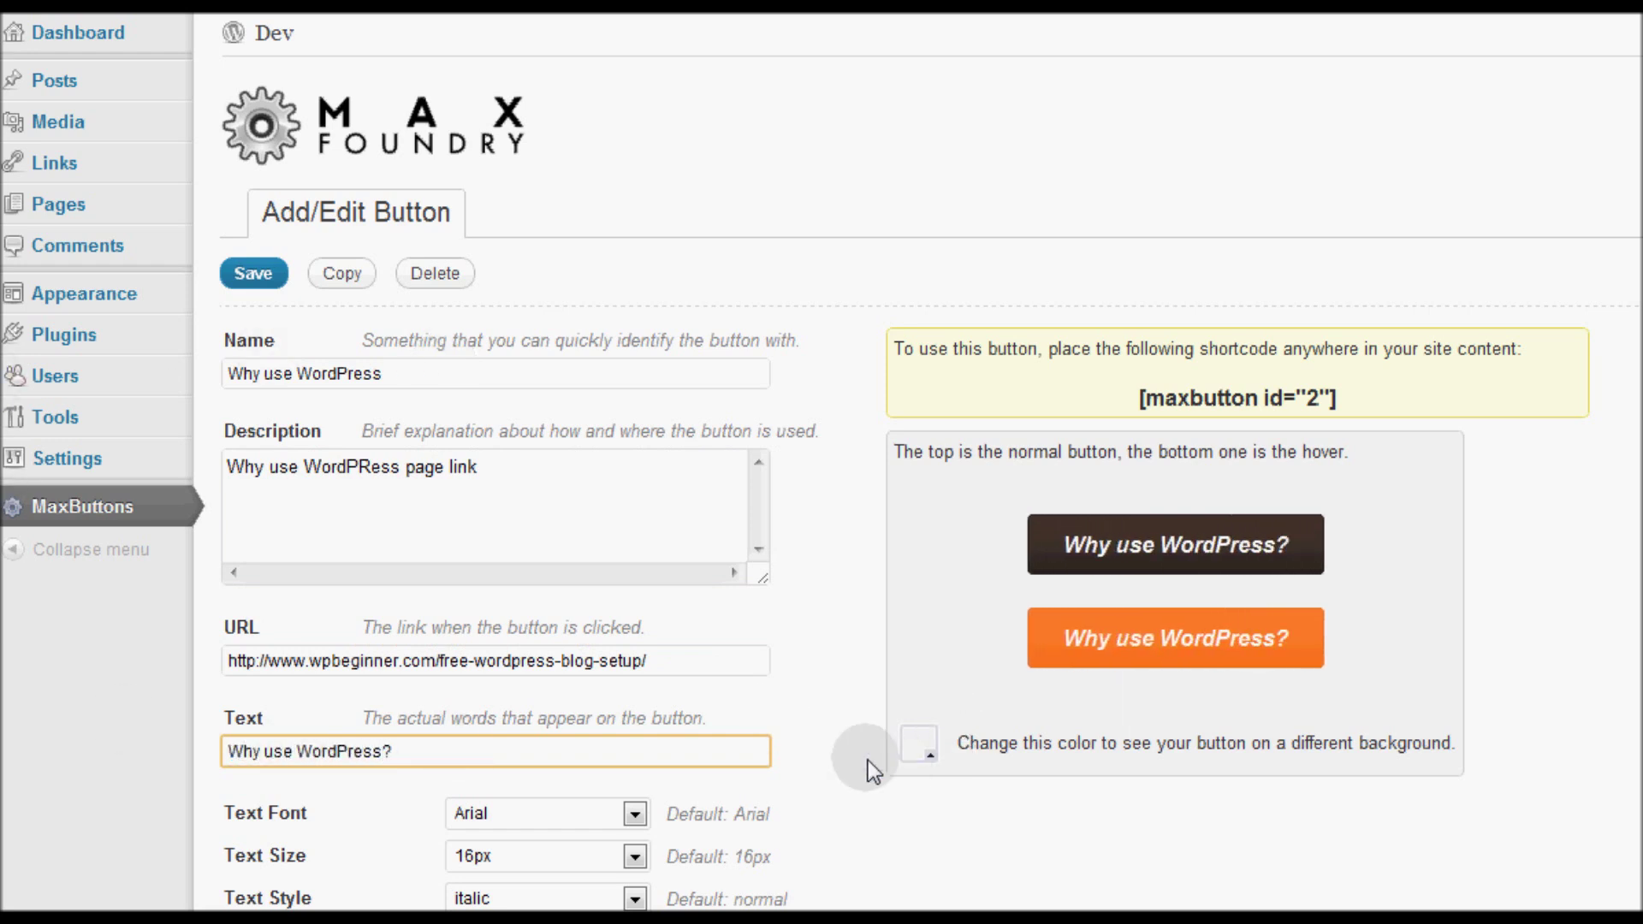
pyautogui.click(804, 650)
# - Save button id 2 and select its [maxbutton id="2"] shortcode for copying
pyautogui.click(253, 287)
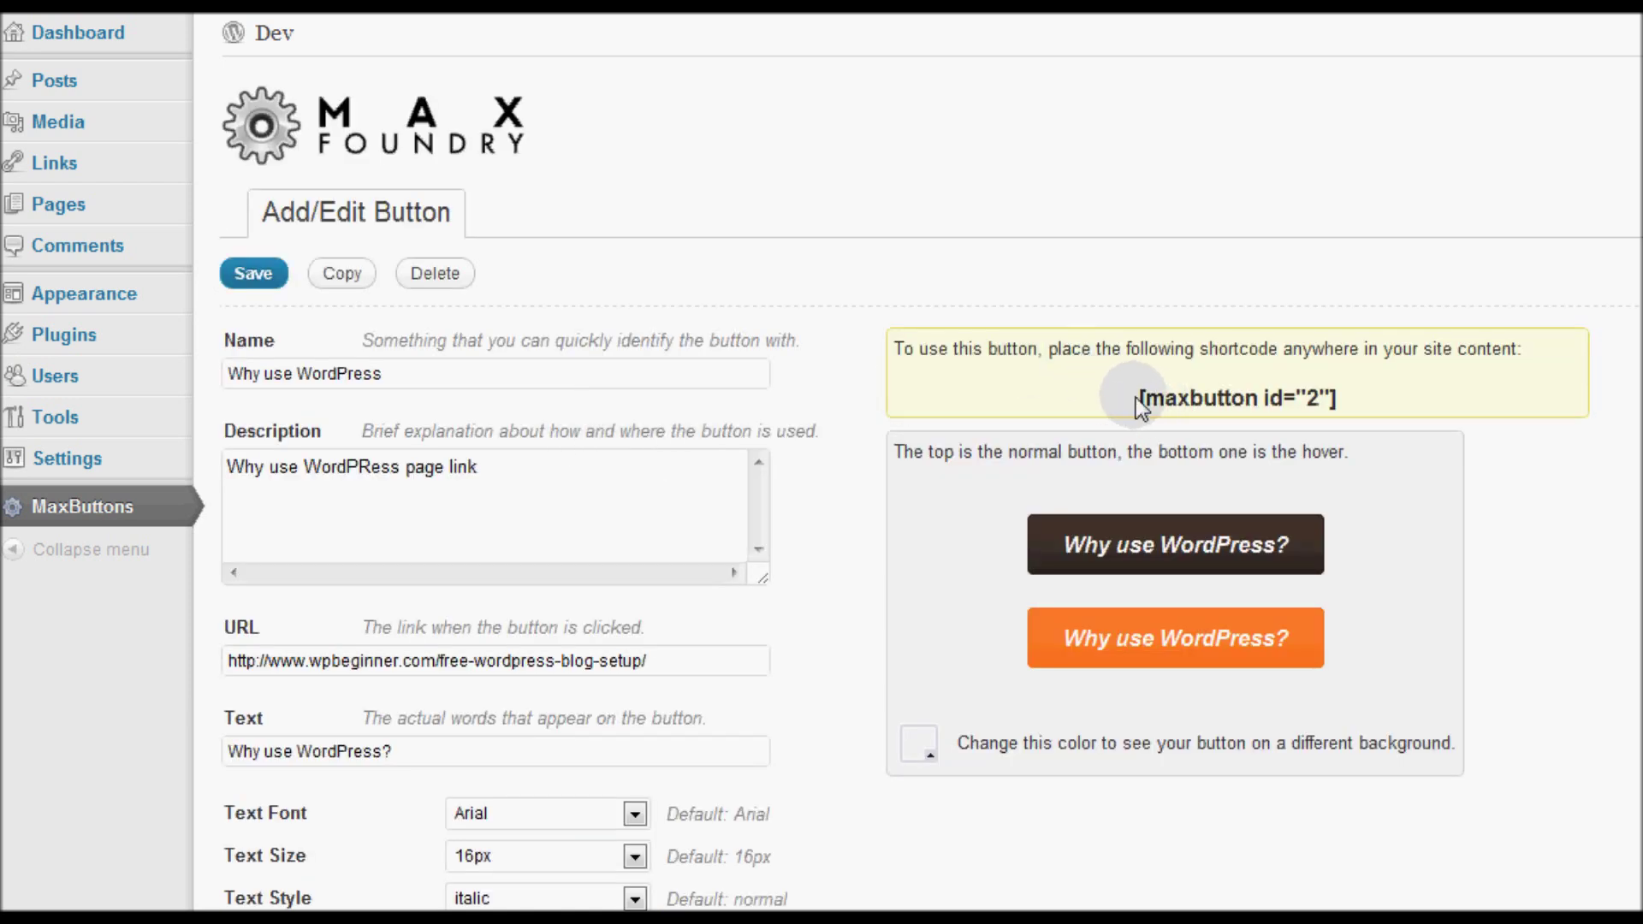
pyautogui.moveTo(1139, 398); pyautogui.dragTo(1348, 401)
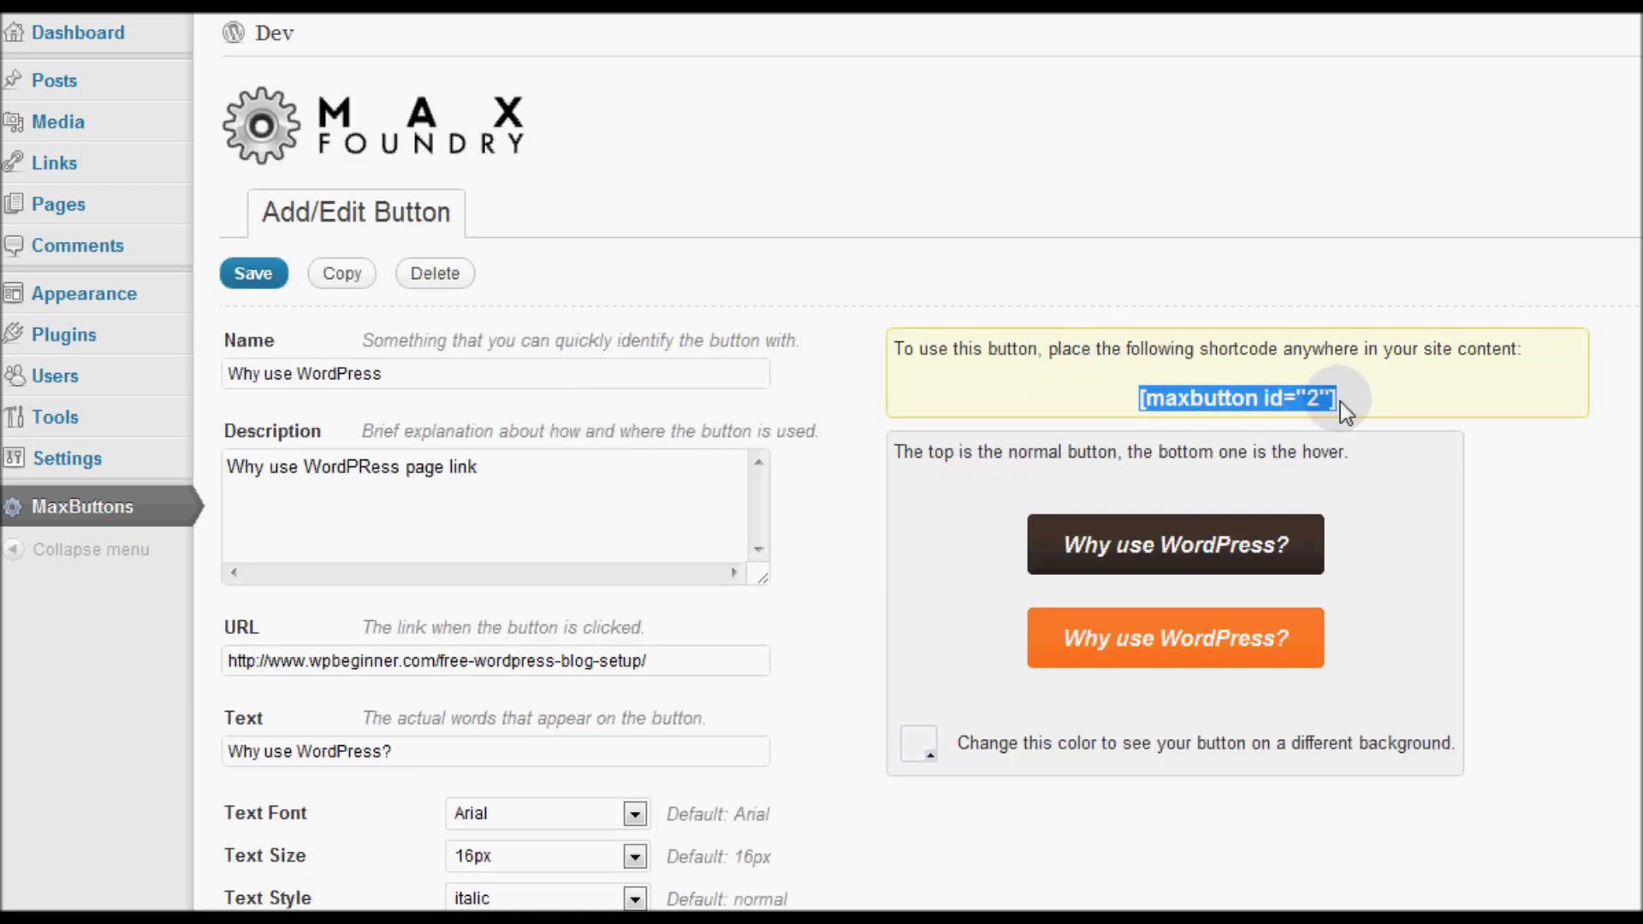
pyautogui.click(1344, 403)
pyautogui.moveTo(1349, 401); pyautogui.dragTo(1085, 397)
pyautogui.click(1345, 403)
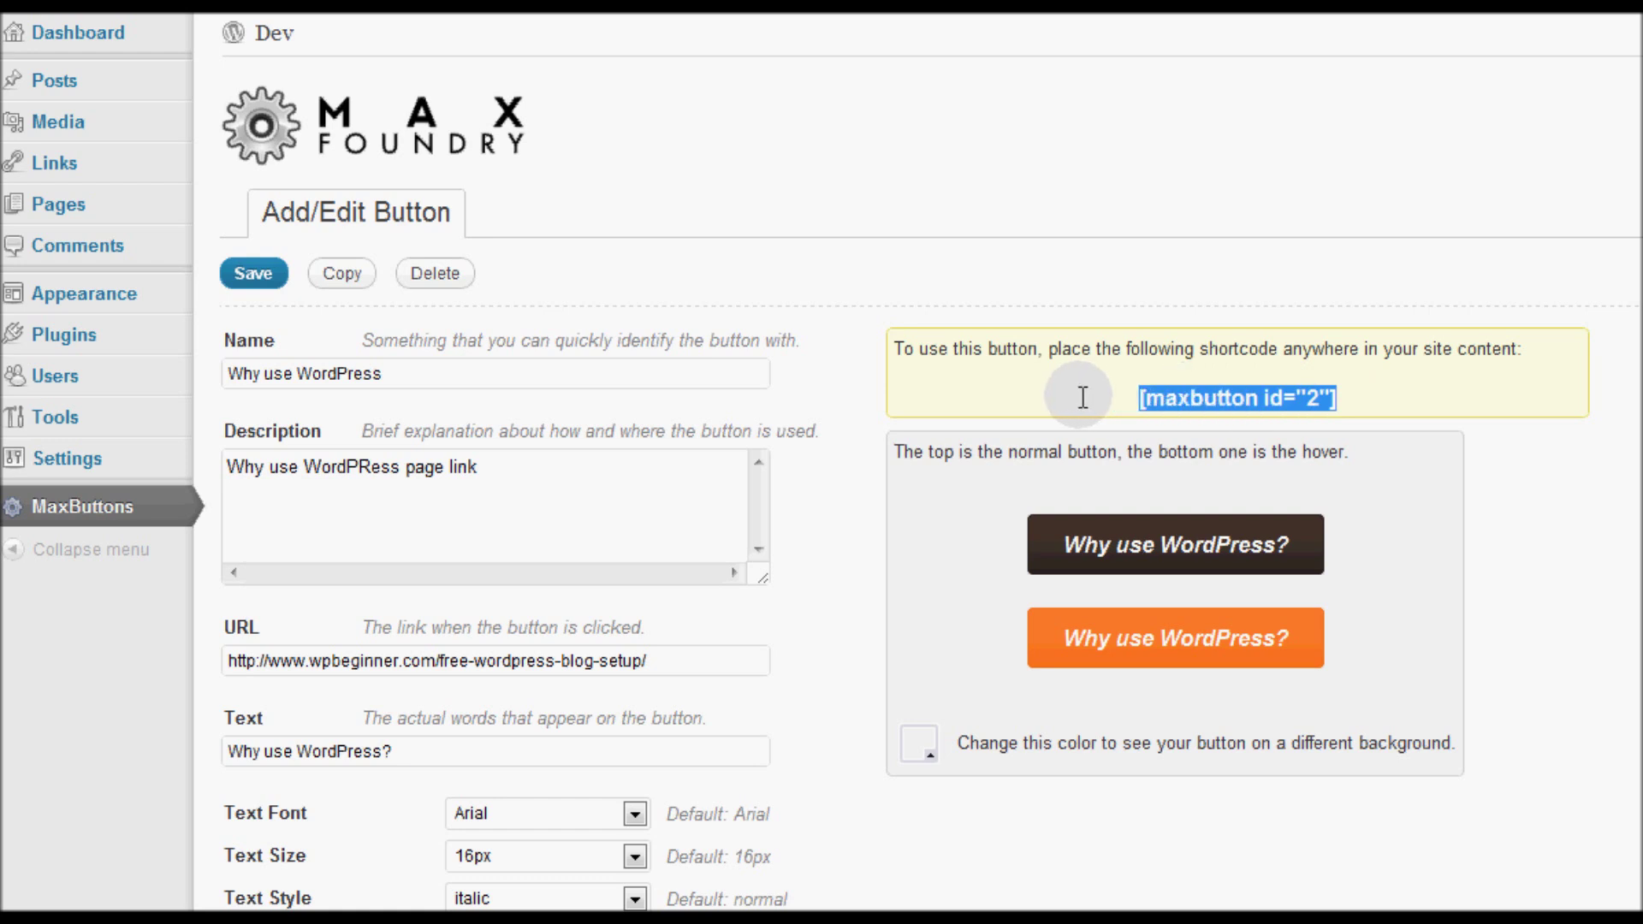